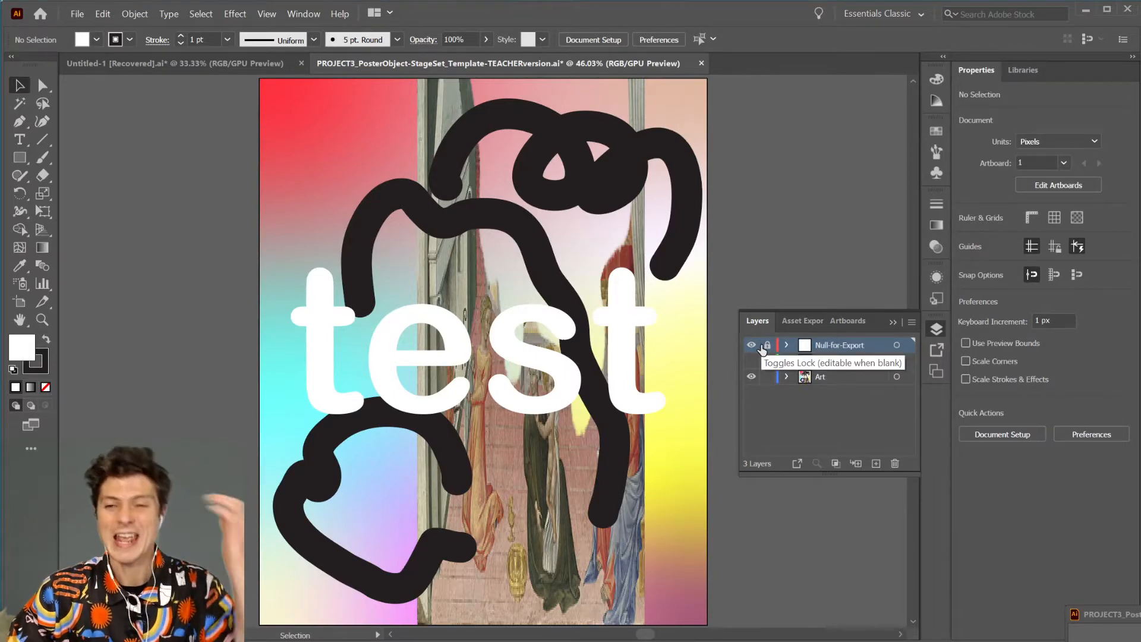
- Select the upper black scribble group and the gradient background rectangle one after the other on the poster
{"action": "left_click", "coordinate": [767, 345]}
{"action": "left_click", "coordinate": [606, 148]}
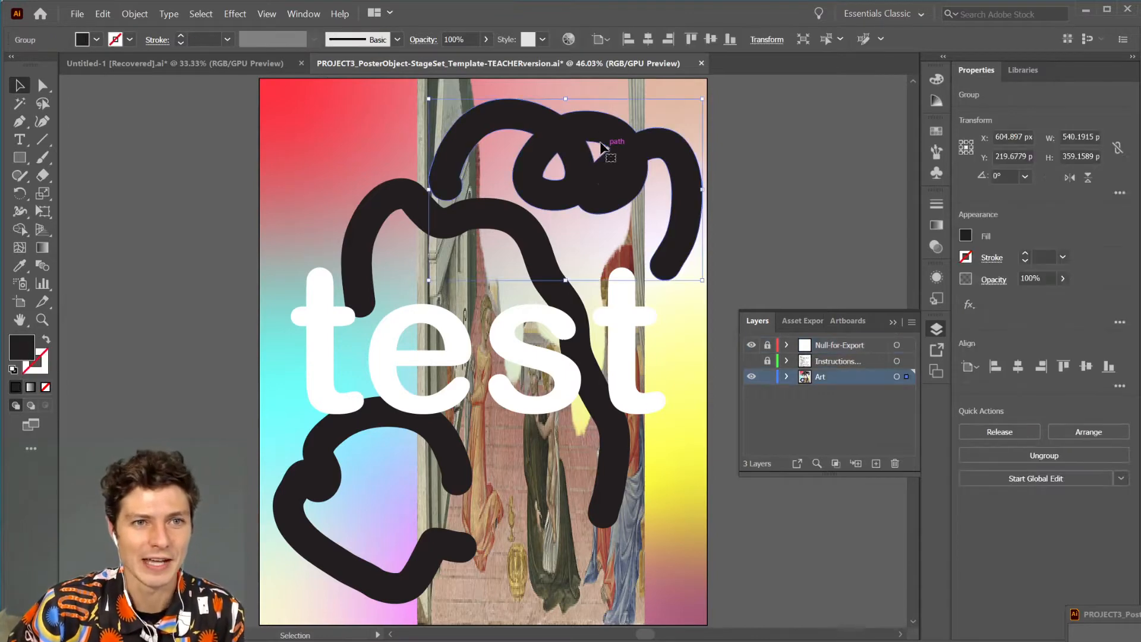
{"action": "left_click", "coordinate": [394, 173]}
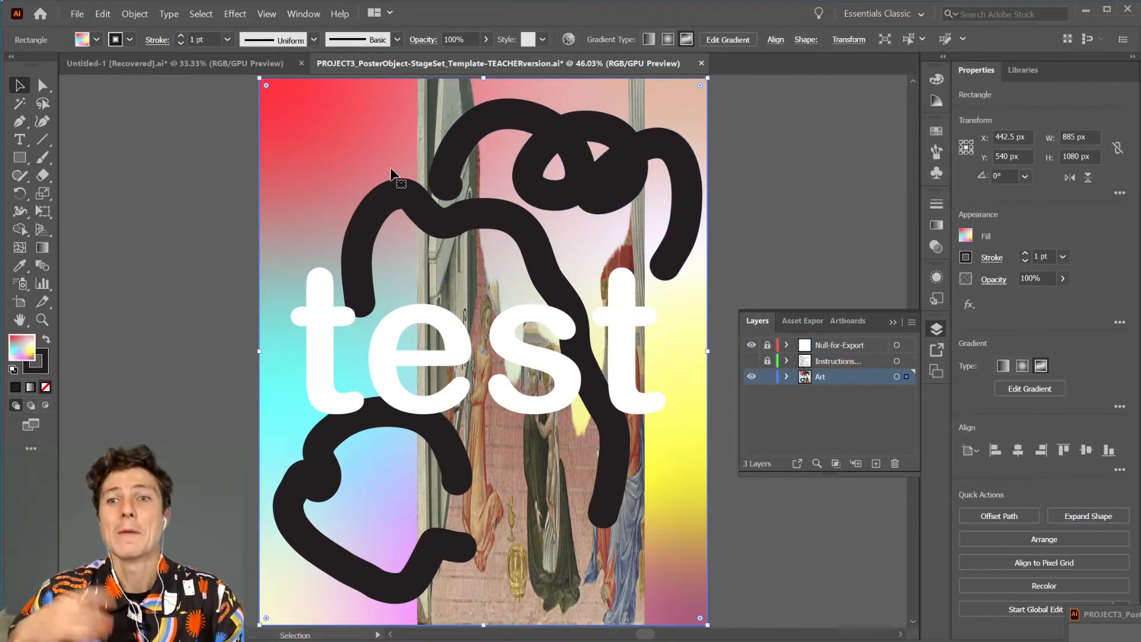
{"action": "left_click", "coordinate": [548, 153]}
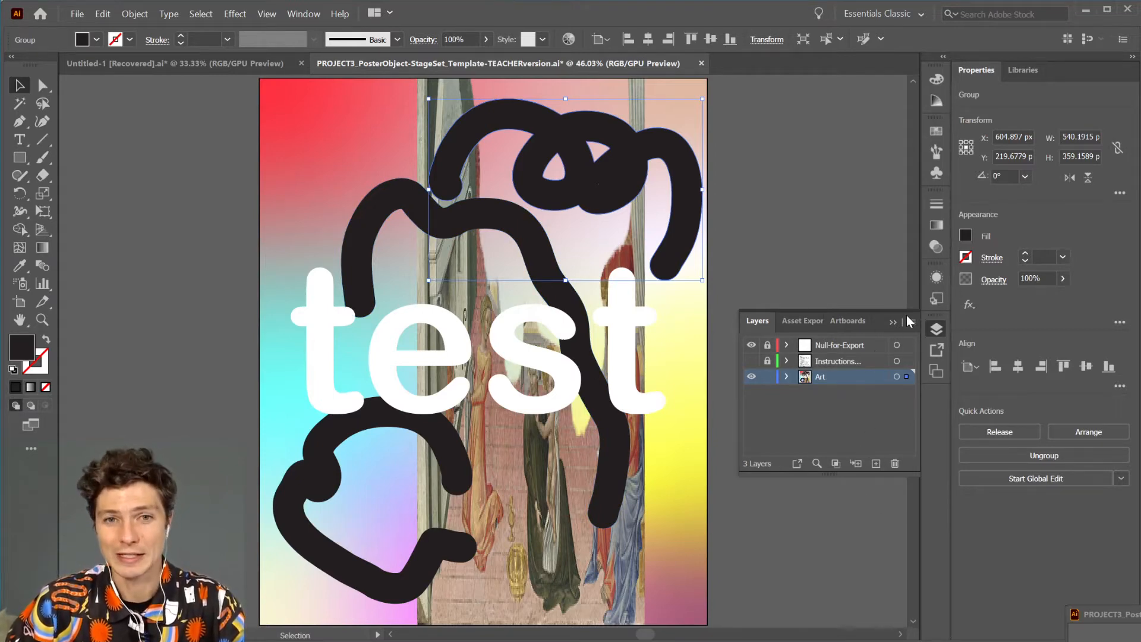
- Unlock the Null-for-Export layer and select its artboard-sized rectangle together with the upper black scribble group from the Art layer
{"action": "left_click", "coordinate": [766, 345]}
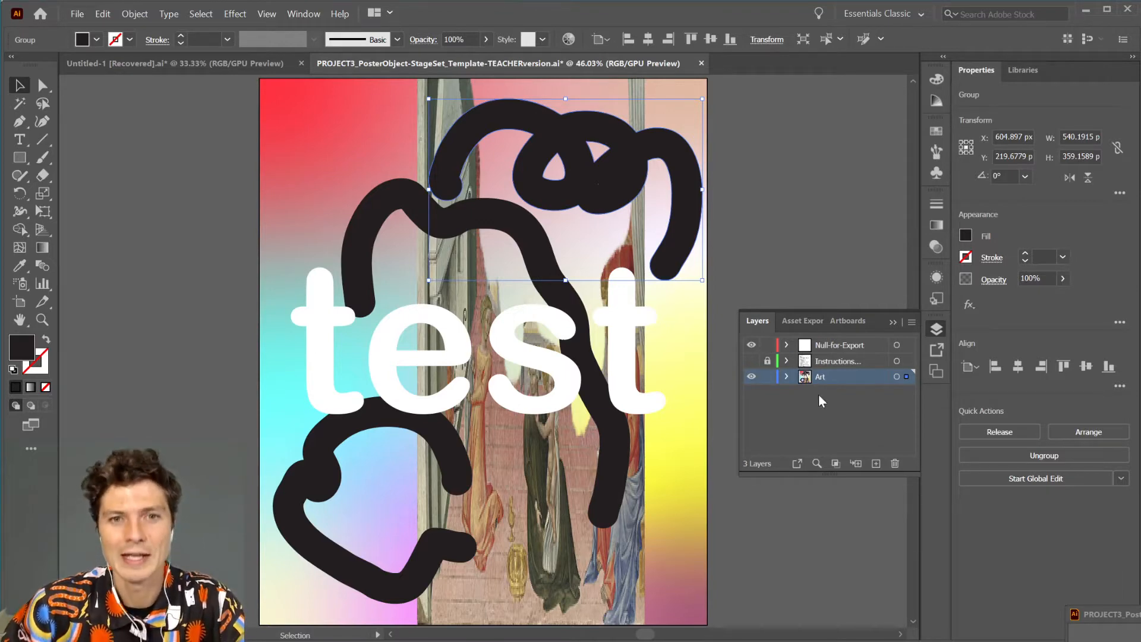
{"action": "left_click", "coordinate": [897, 345]}
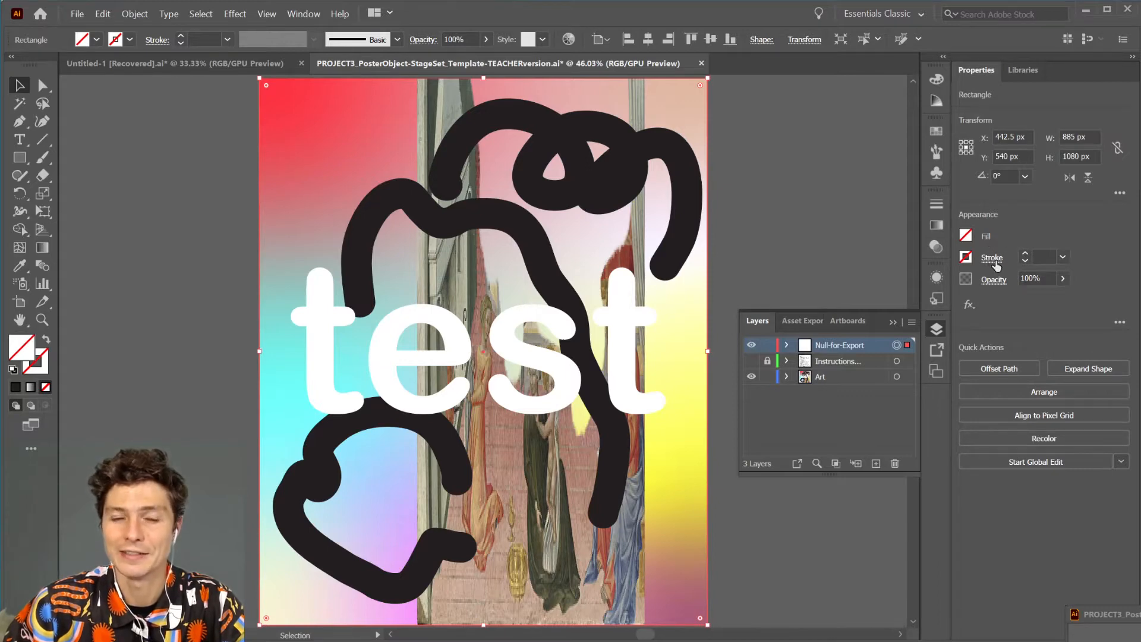
{"action": "left_click", "coordinate": [847, 376]}
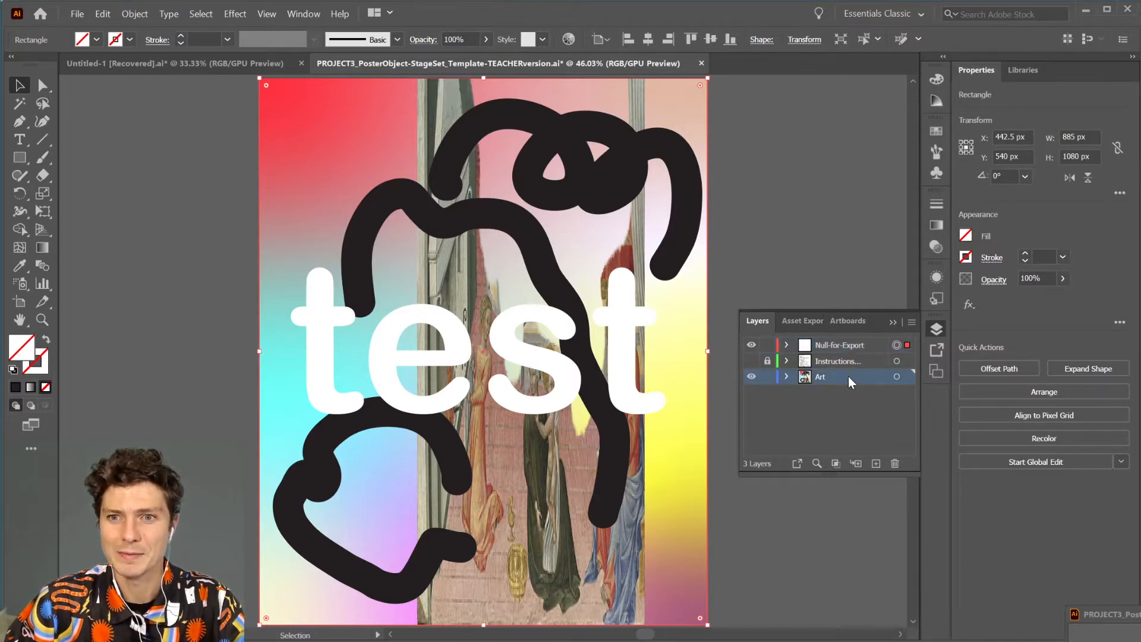
{"action": "left_click", "coordinate": [633, 172]}
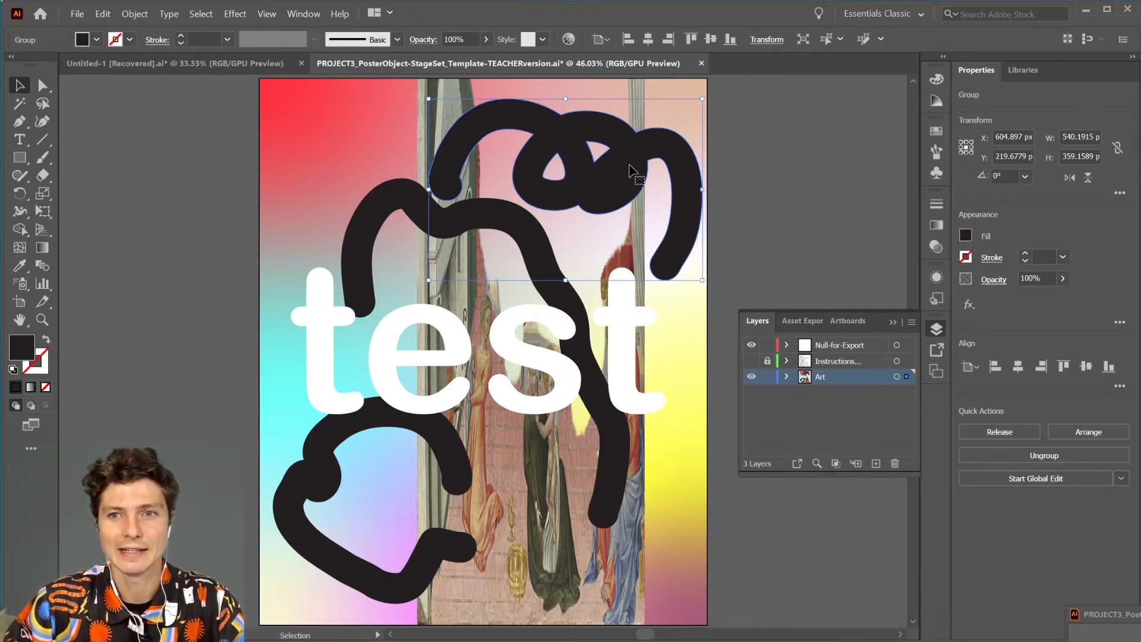
{"action": "left_click", "coordinate": [896, 345]}
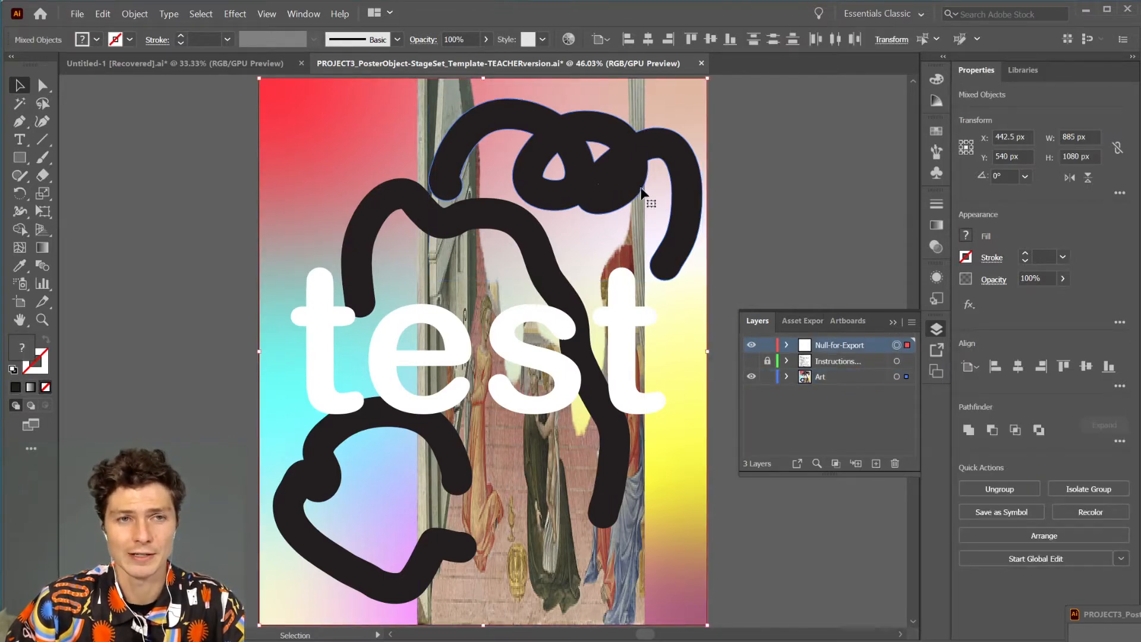
- Try moving the scribble and null rectangle together towards the poster's left side, and undo the move
{"action": "mouse_move", "coordinate": [619, 200]}
{"action": "left_mouse_down"}
{"action": "mouse_move", "coordinate": [604, 189]}
{"action": "mouse_move", "coordinate": [485, 196]}
{"action": "left_mouse_up"}
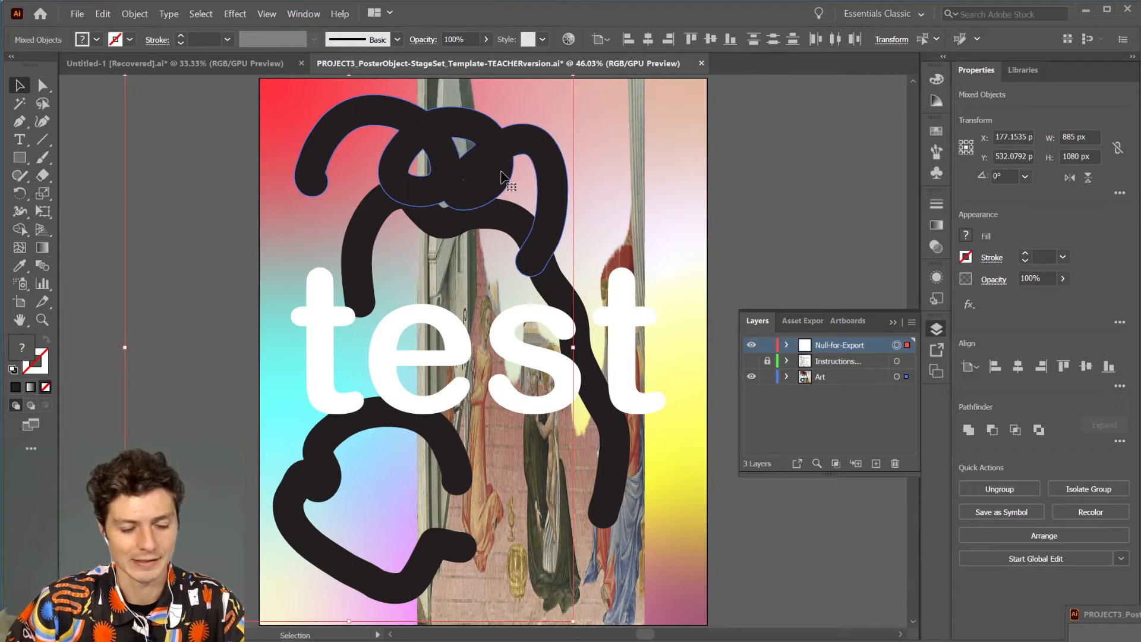
{"action": "key", "text": "ctrl+z"}
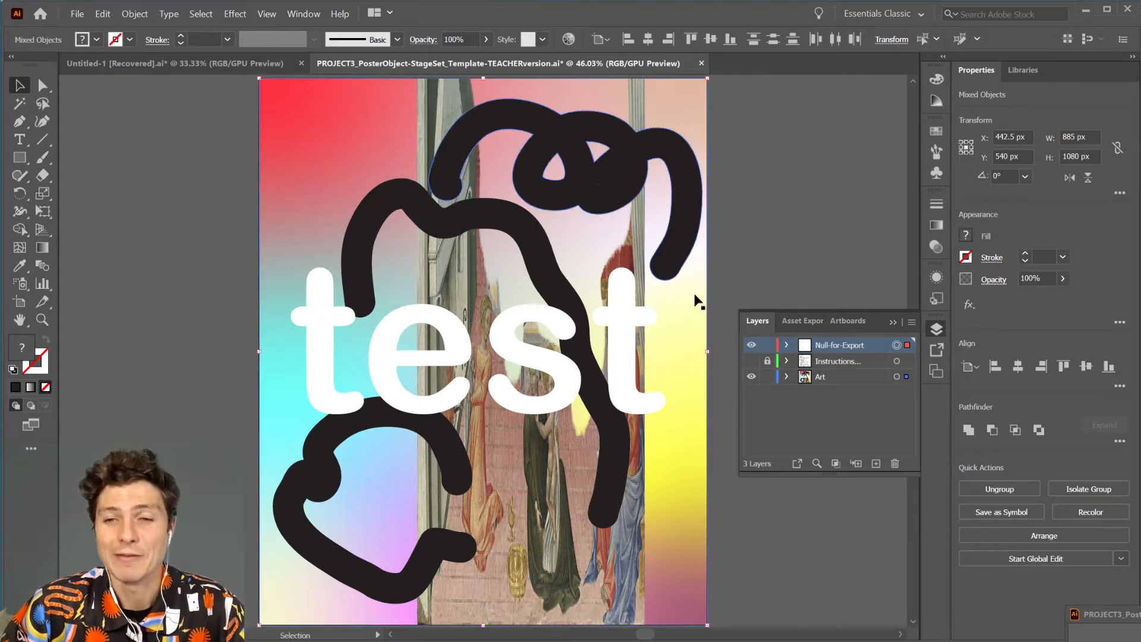
- Collect the scribble and null rectangle for export as a single asset and set the export scale to 2x
{"action": "right_click", "coordinate": [618, 202]}
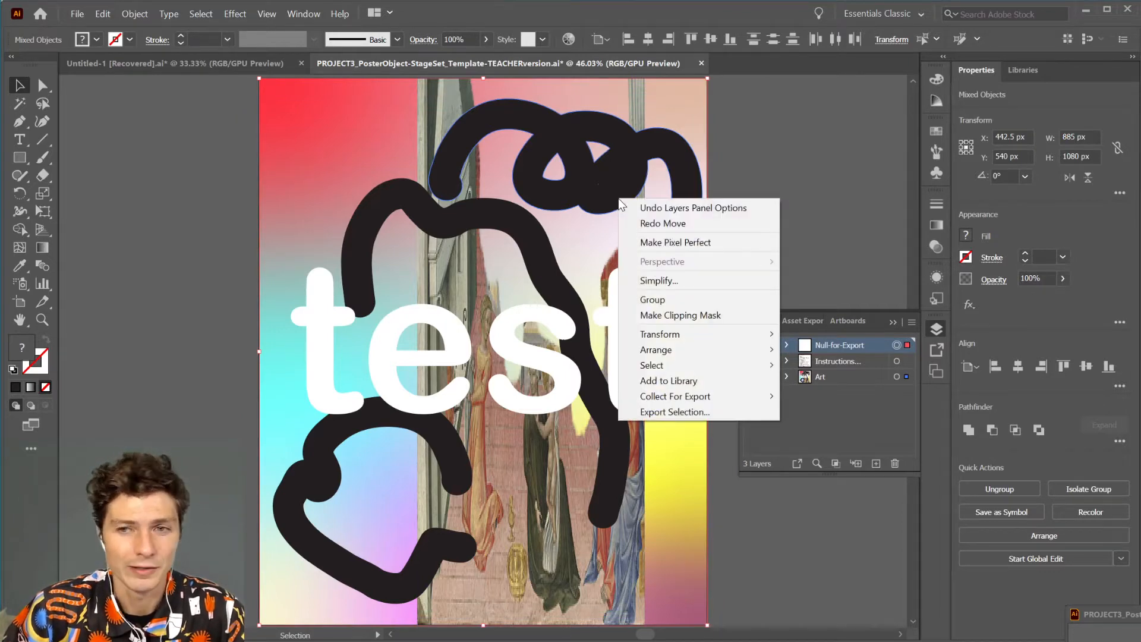
{"action": "right_click", "coordinate": [864, 182]}
{"action": "right_click", "coordinate": [754, 201]}
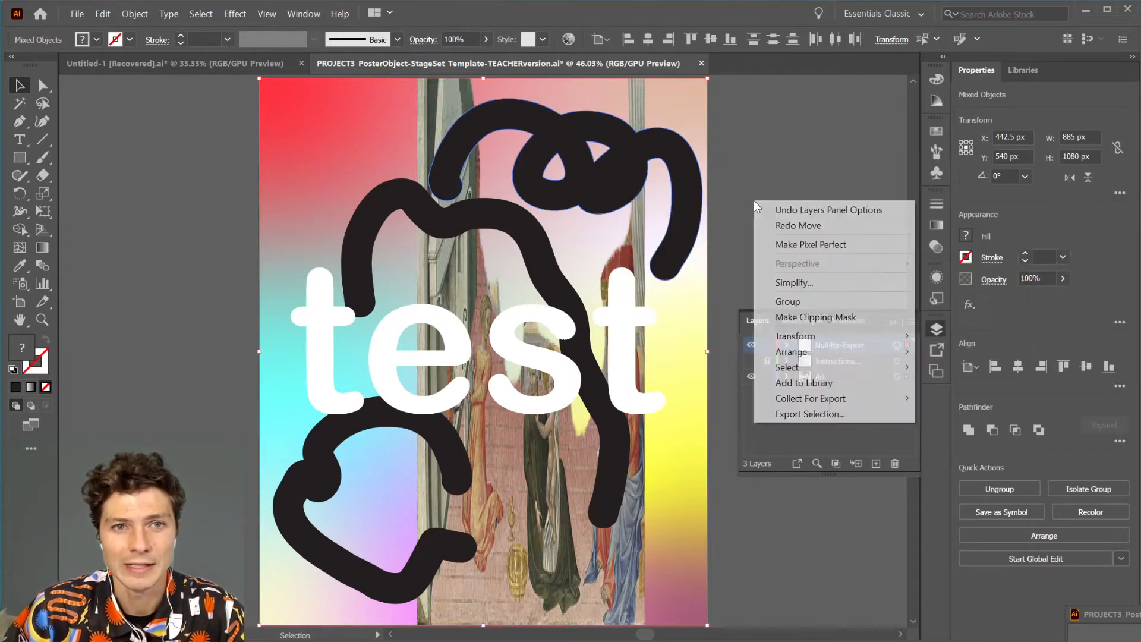
{"action": "mouse_move", "coordinate": [781, 403]}
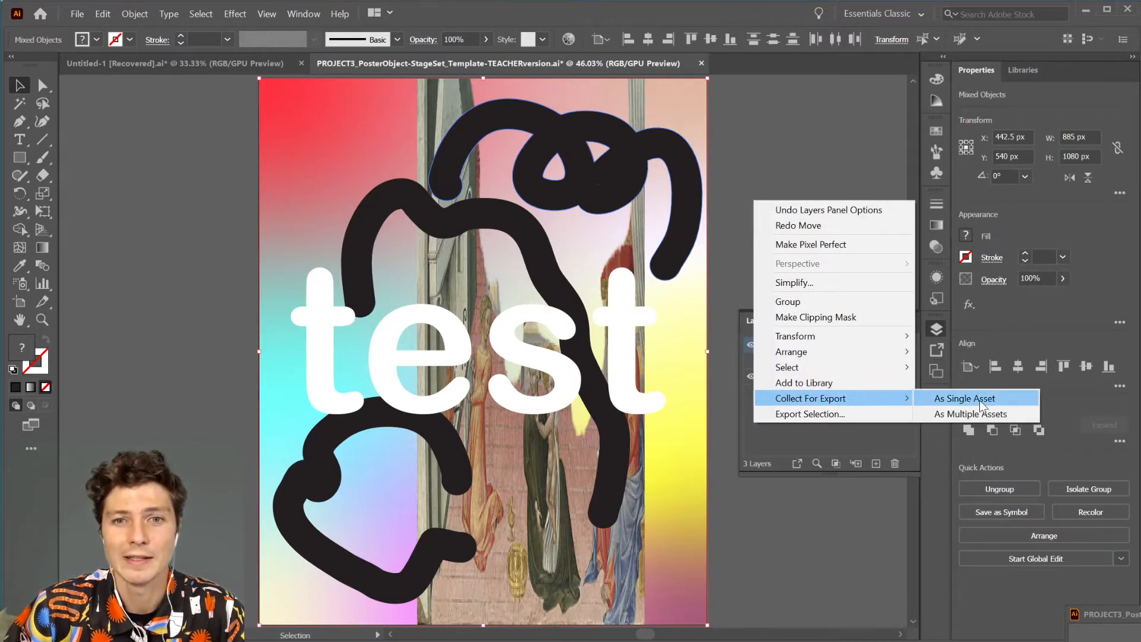
{"action": "left_click", "coordinate": [979, 399]}
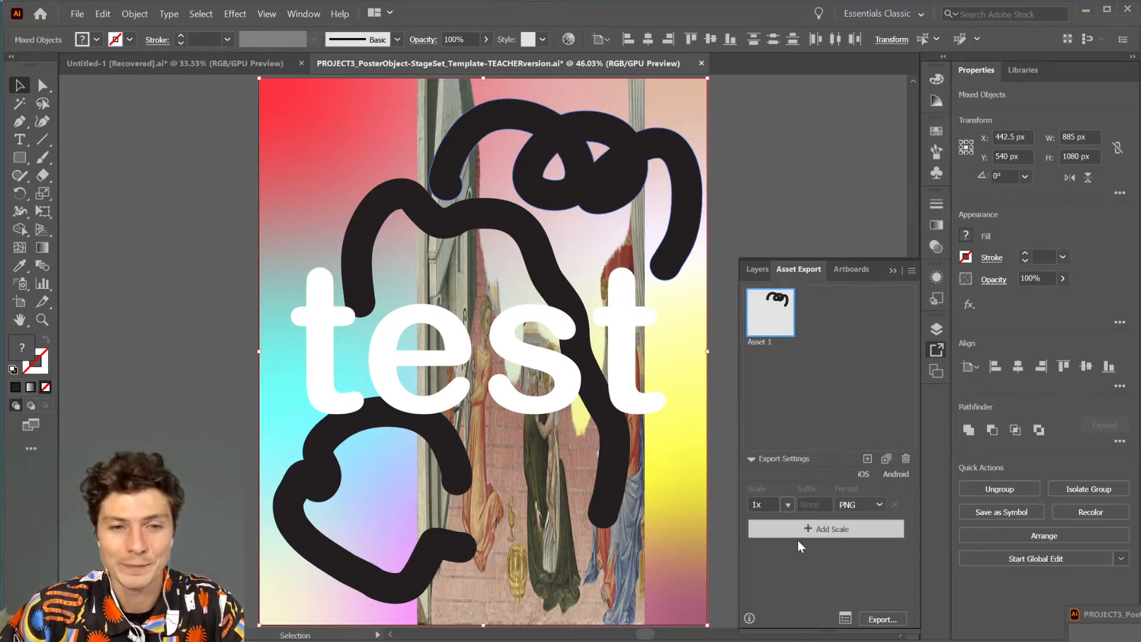
{"action": "left_click", "coordinate": [787, 505]}
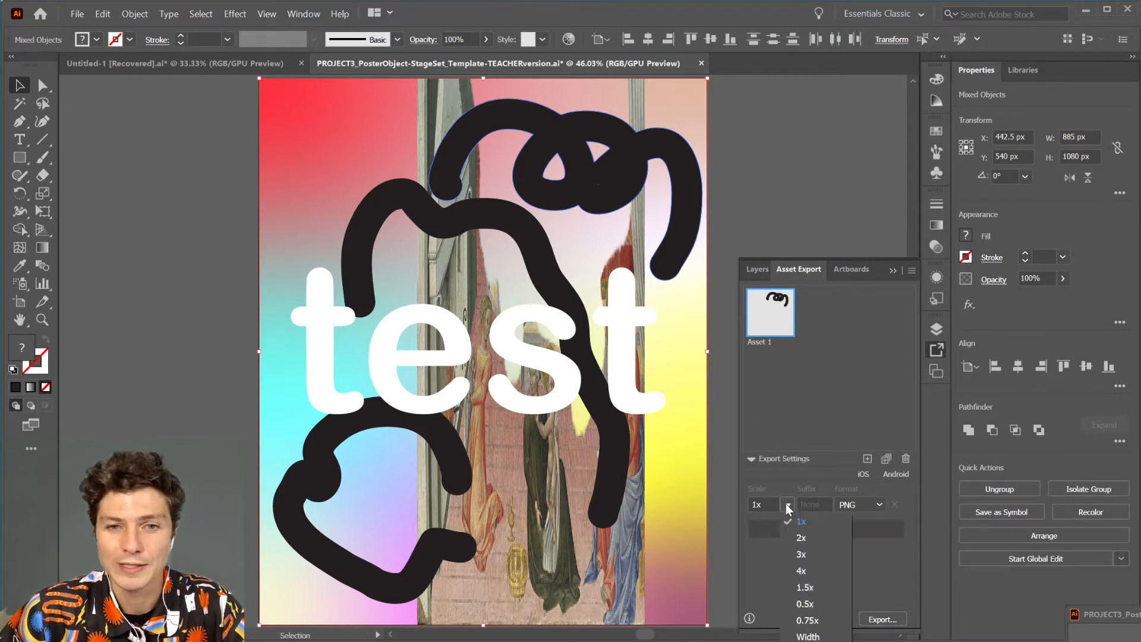
{"action": "left_click", "coordinate": [793, 538]}
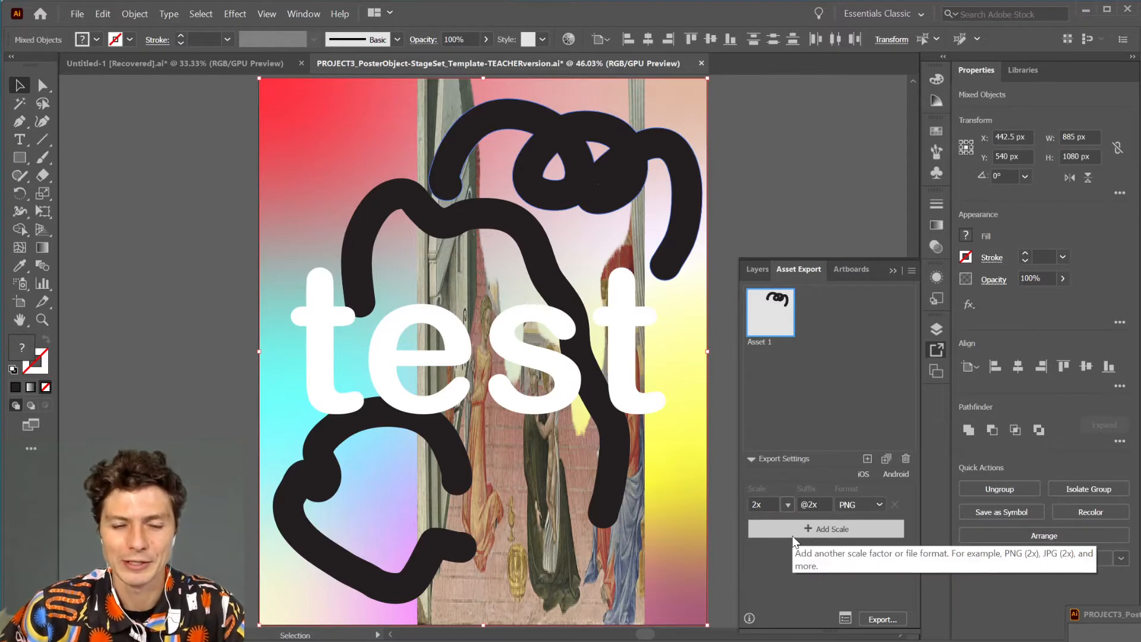
- Export the collected asset as PNG into a new folder named "test png" inside the Project 3 folder
{"action": "left_click", "coordinate": [876, 618]}
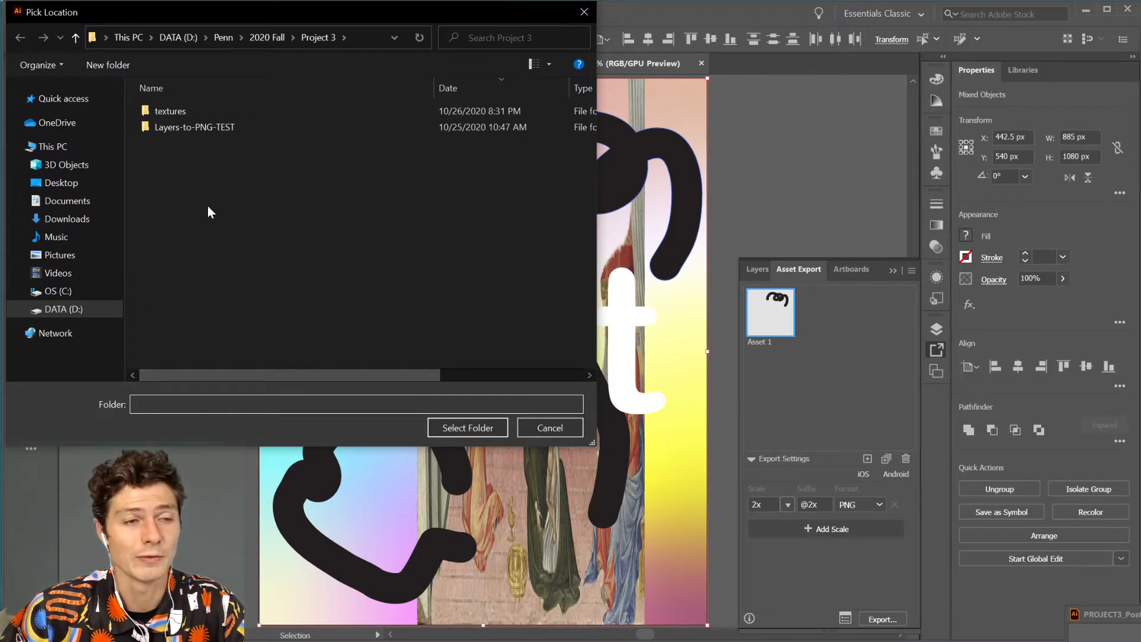
{"action": "right_click", "coordinate": [174, 189]}
{"action": "mouse_move", "coordinate": [190, 329]}
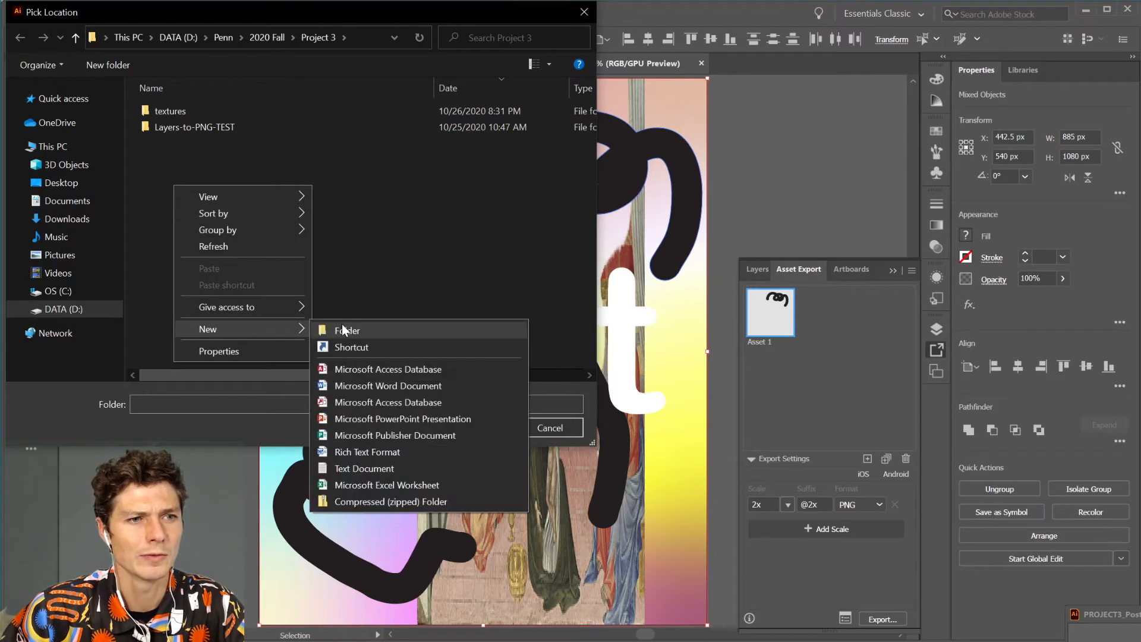
{"action": "left_click", "coordinate": [337, 326]}
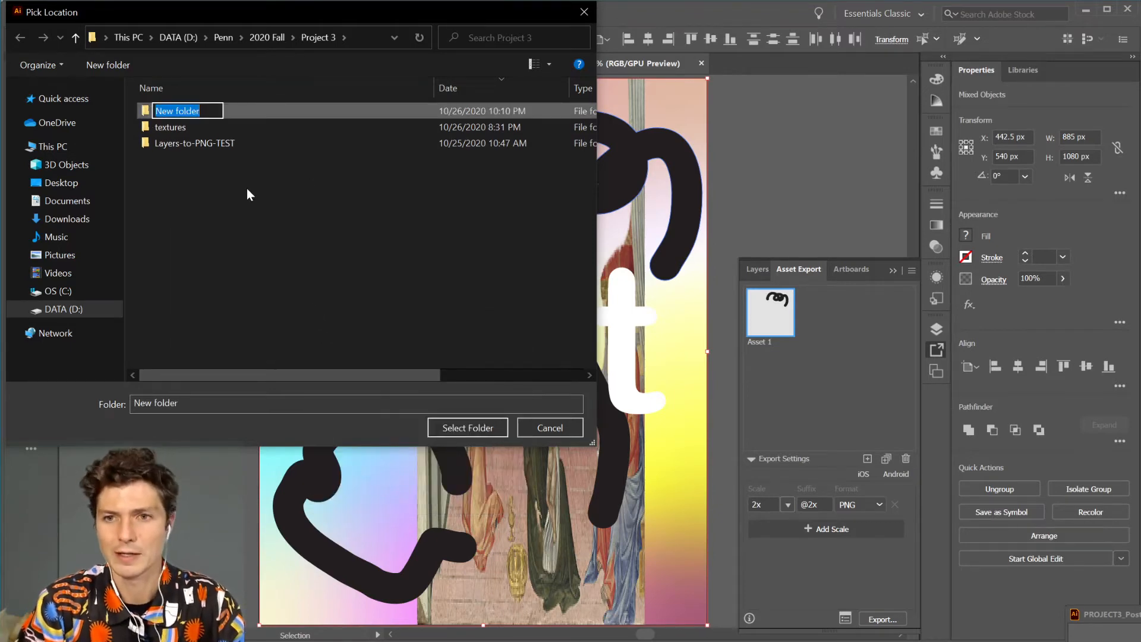
{"action": "type", "text": "tes"}
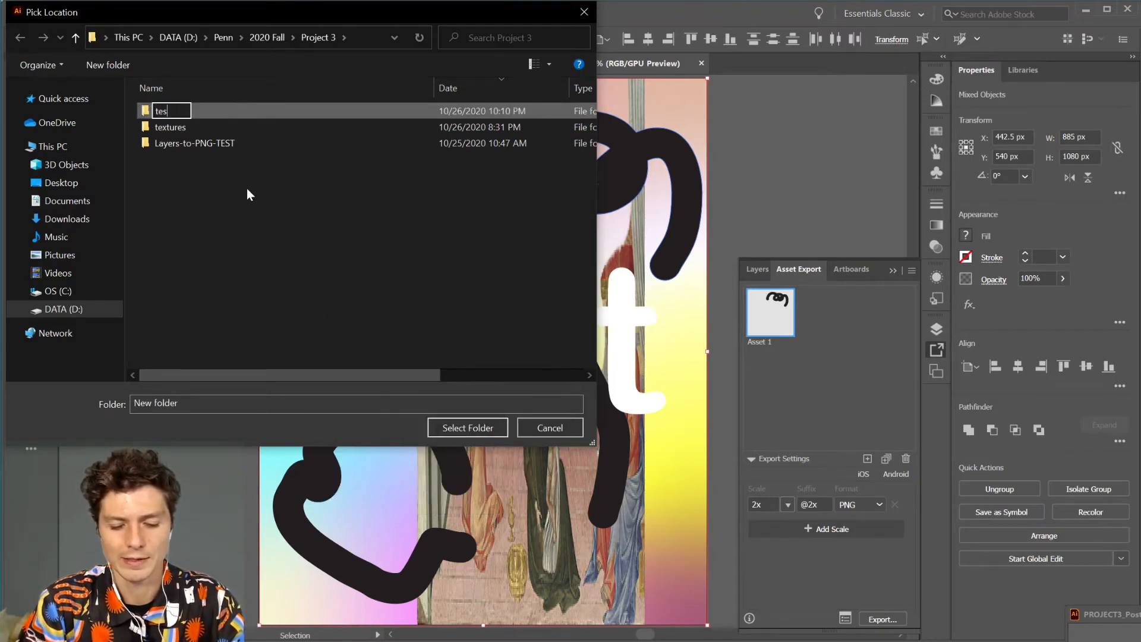
{"action": "type", "text": "t png"}
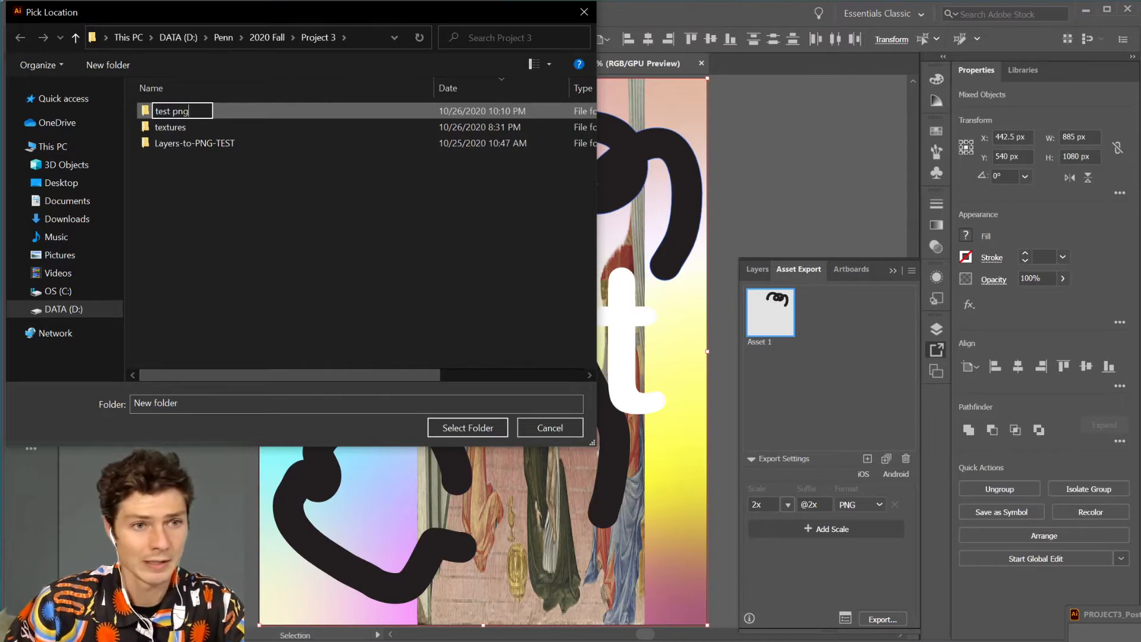
{"action": "left_click", "coordinate": [152, 110]}
{"action": "left_click", "coordinate": [172, 111]}
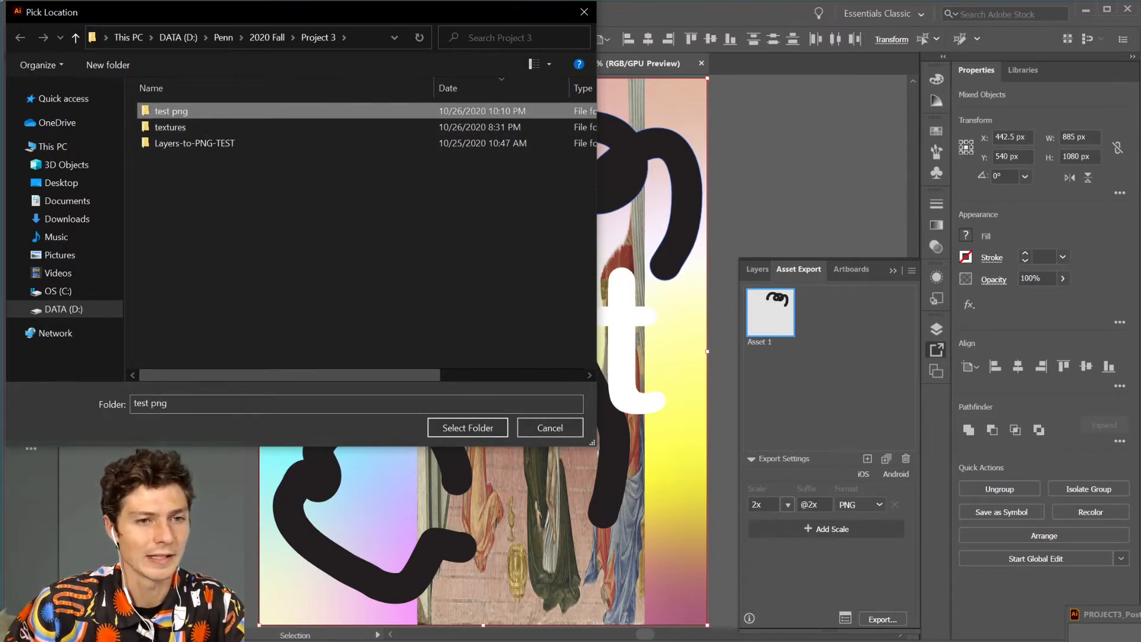
{"action": "left_click", "coordinate": [495, 428]}
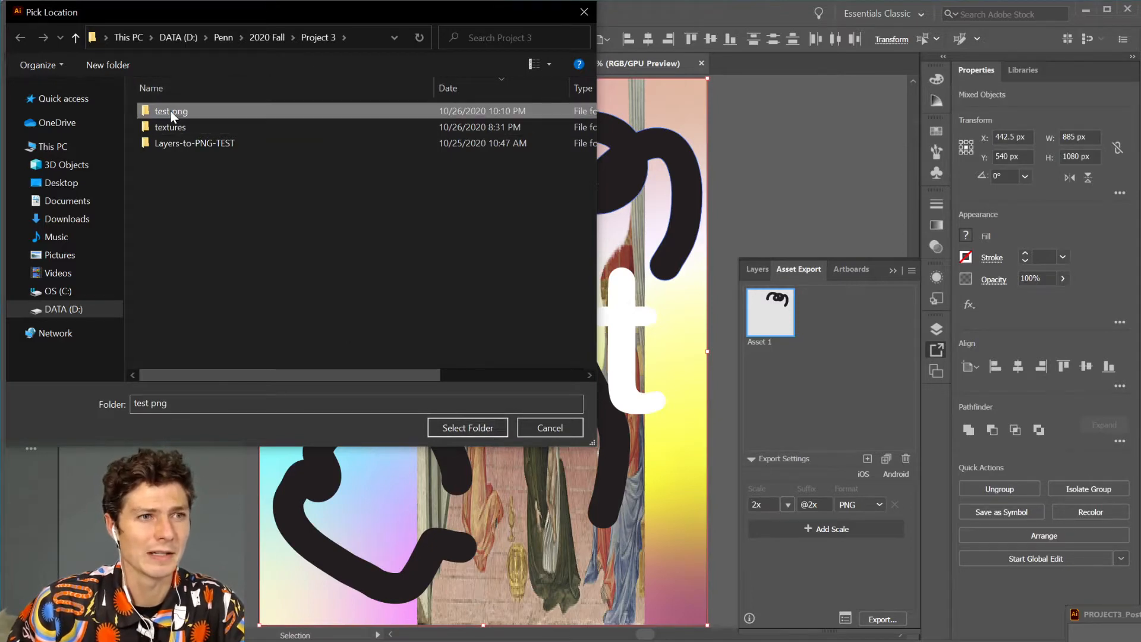
{"action": "left_click", "coordinate": [470, 427]}
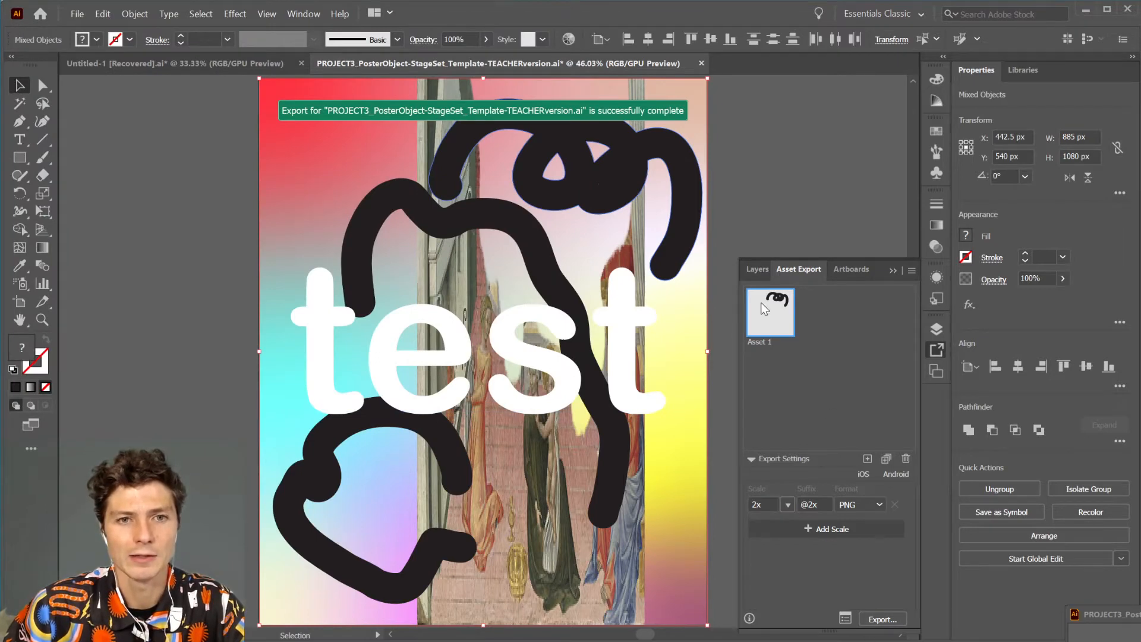
- Export the asset again, choosing the 2x folder inside "test png" as the location
{"action": "left_click", "coordinate": [885, 621]}
{"action": "left_click", "coordinate": [157, 110]}
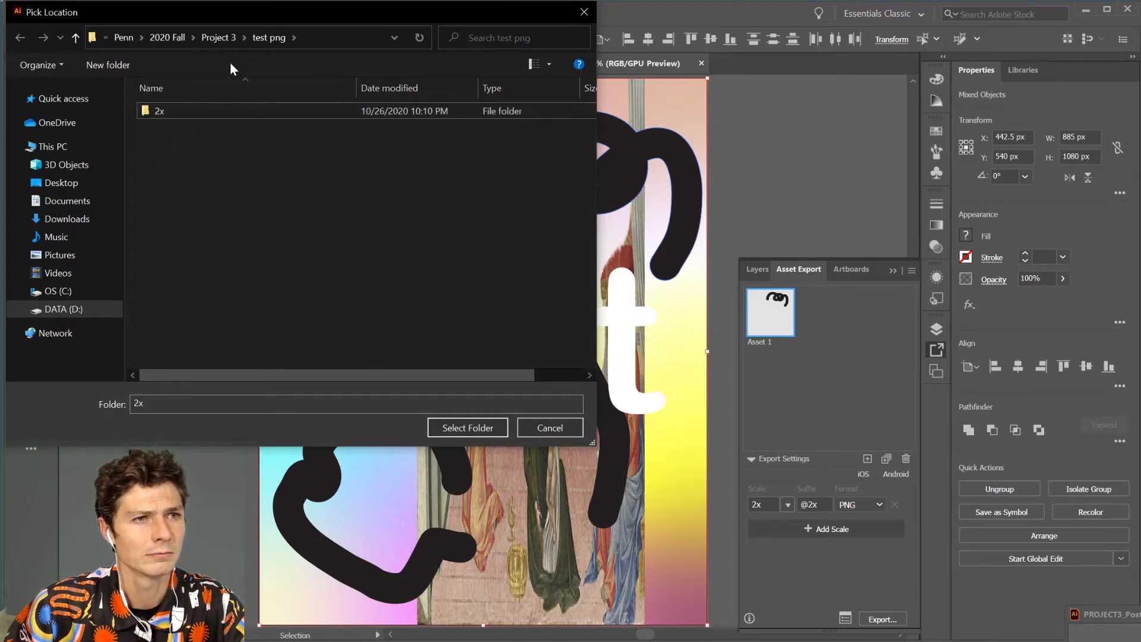
{"action": "left_click", "coordinate": [268, 38]}
{"action": "left_click", "coordinate": [158, 112]}
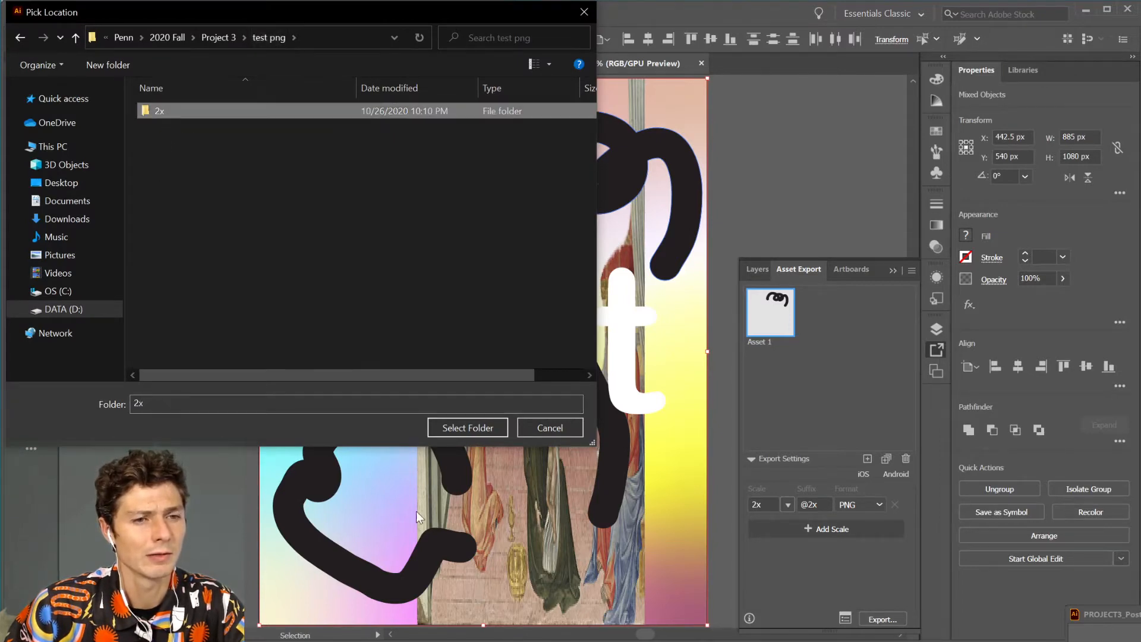
{"action": "left_click", "coordinate": [468, 428]}
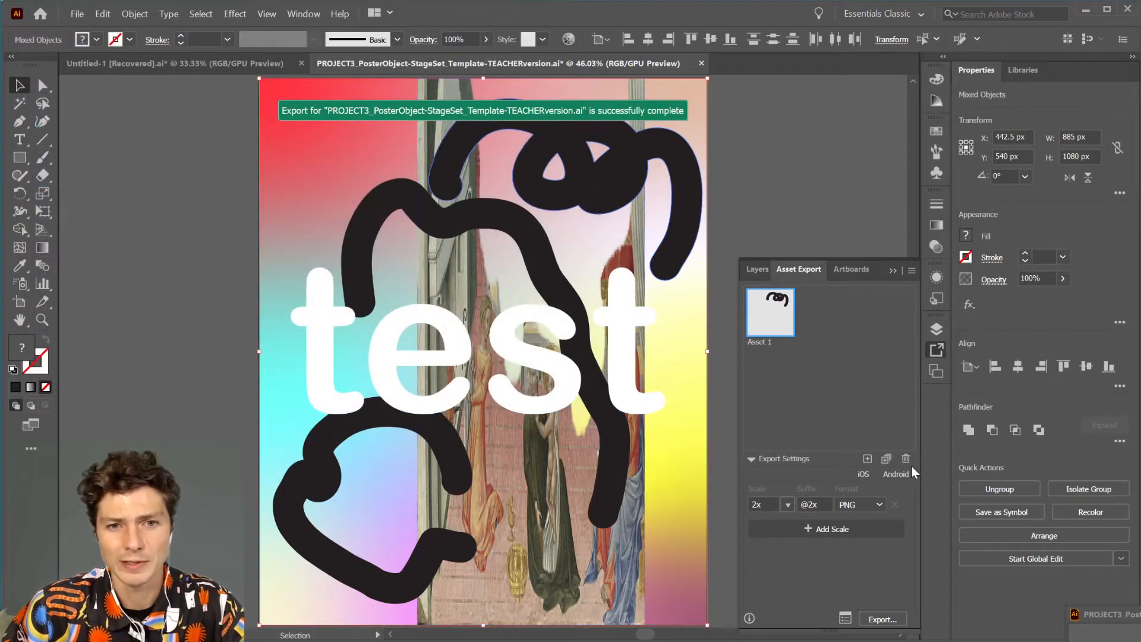
- Select the other two black scribbles with the Null-for-Export rectangle and collect them for export as a single asset
{"action": "left_click", "coordinate": [438, 230]}
{"action": "left_click", "coordinate": [304, 495], "text": "shift"}
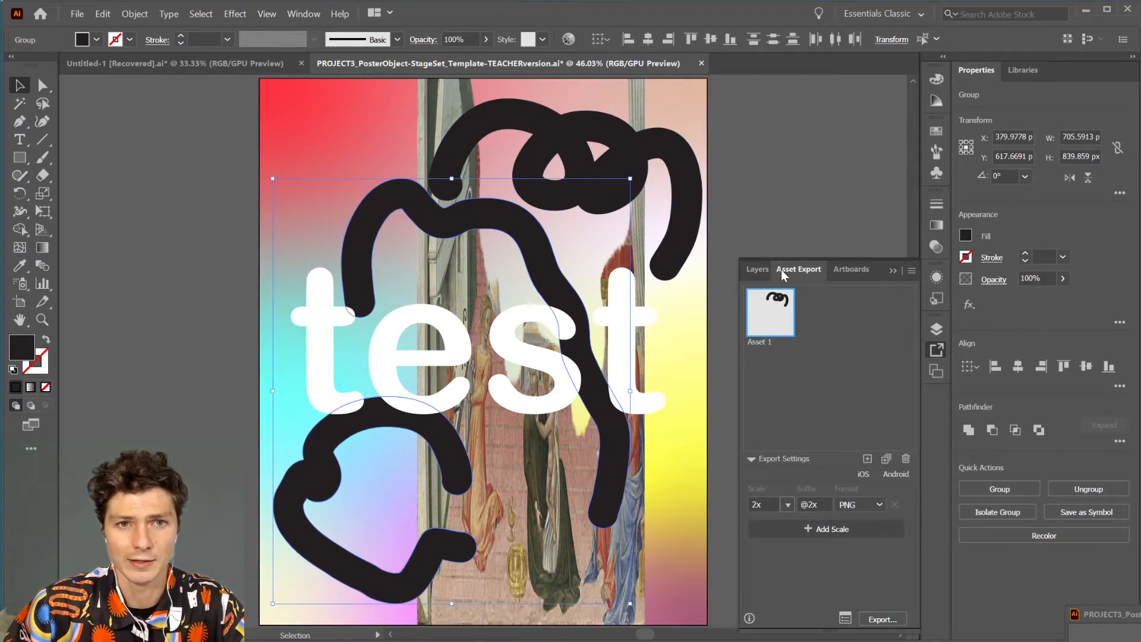
{"action": "left_click", "coordinate": [750, 269]}
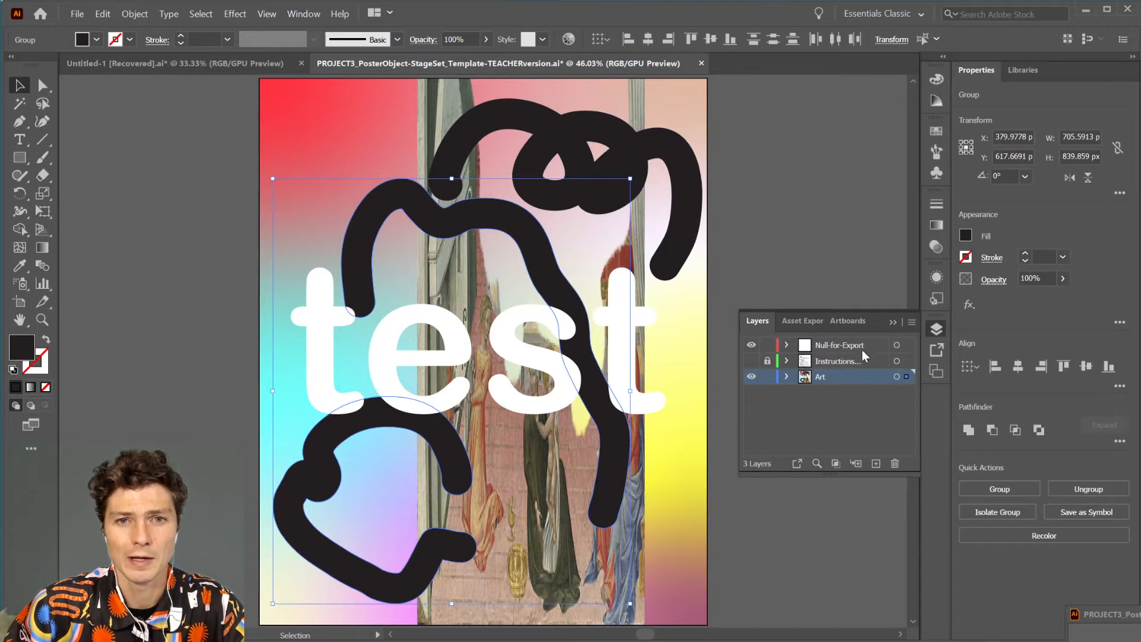
{"action": "left_click", "coordinate": [896, 346]}
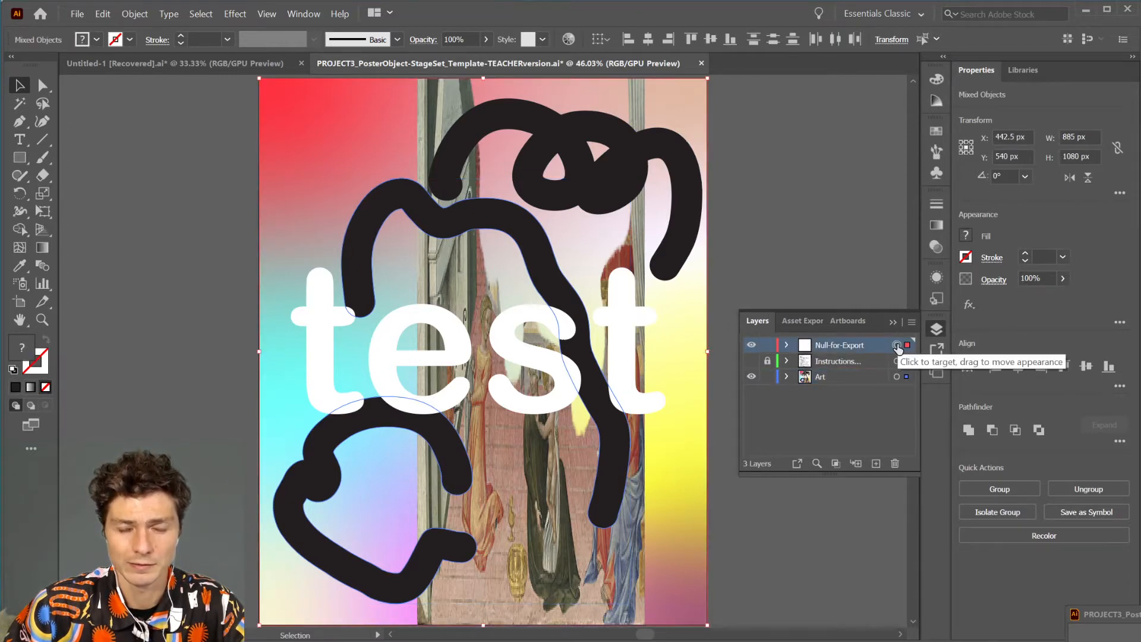
{"action": "right_click", "coordinate": [778, 265]}
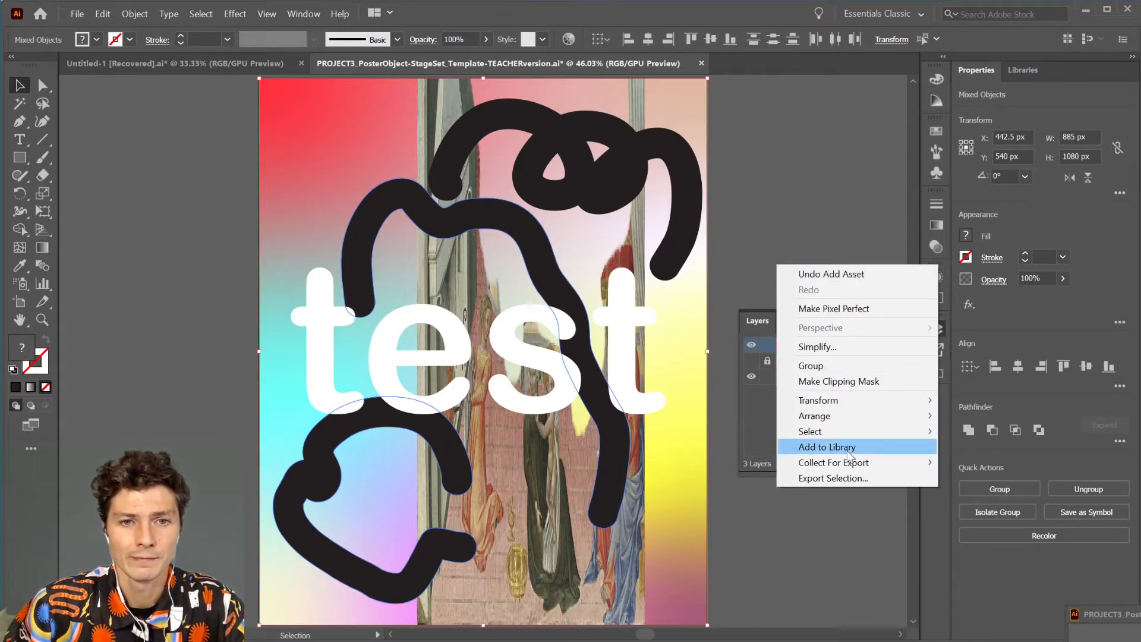
{"action": "mouse_move", "coordinate": [924, 462]}
{"action": "left_click", "coordinate": [975, 462]}
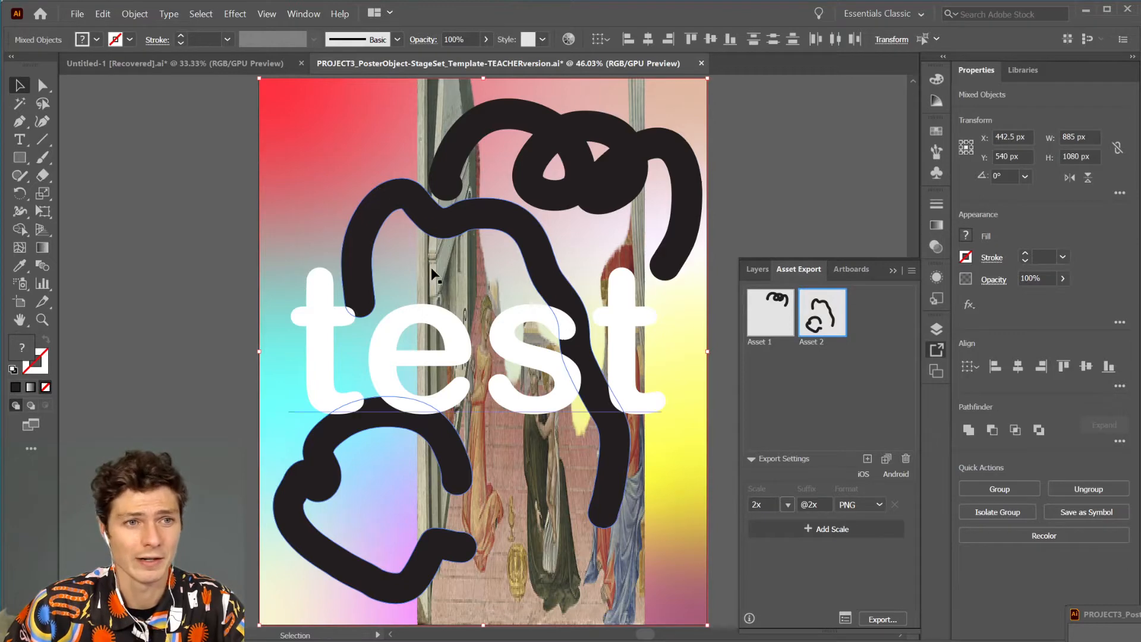
- Collect the gradient background rectangle for export as a single asset
{"action": "left_click", "coordinate": [289, 166]}
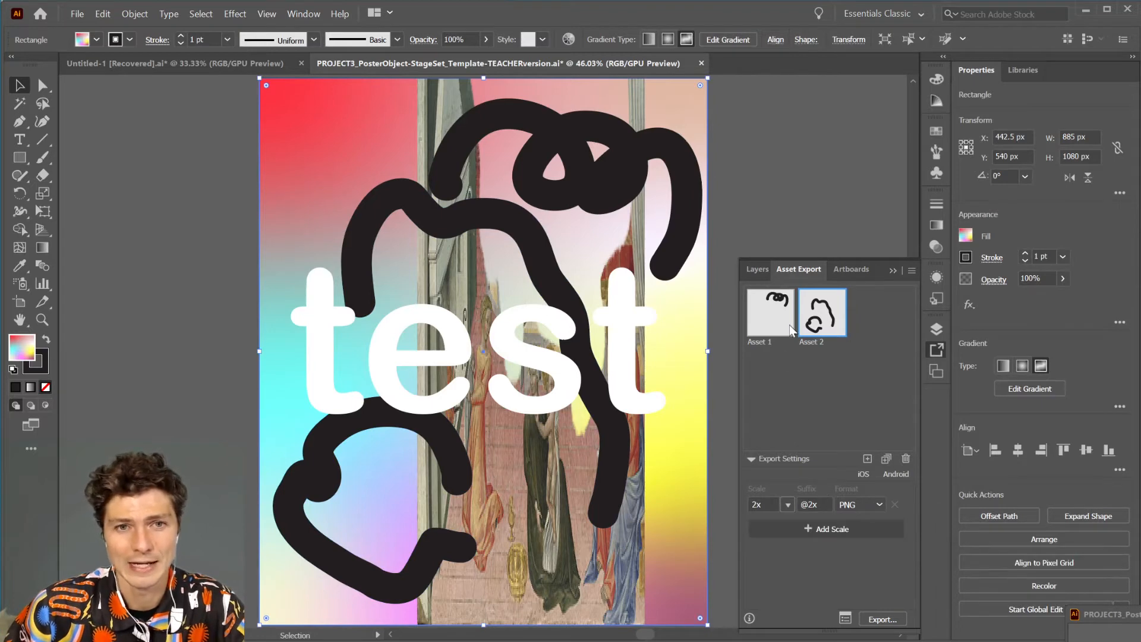
{"action": "right_click", "coordinate": [758, 194]}
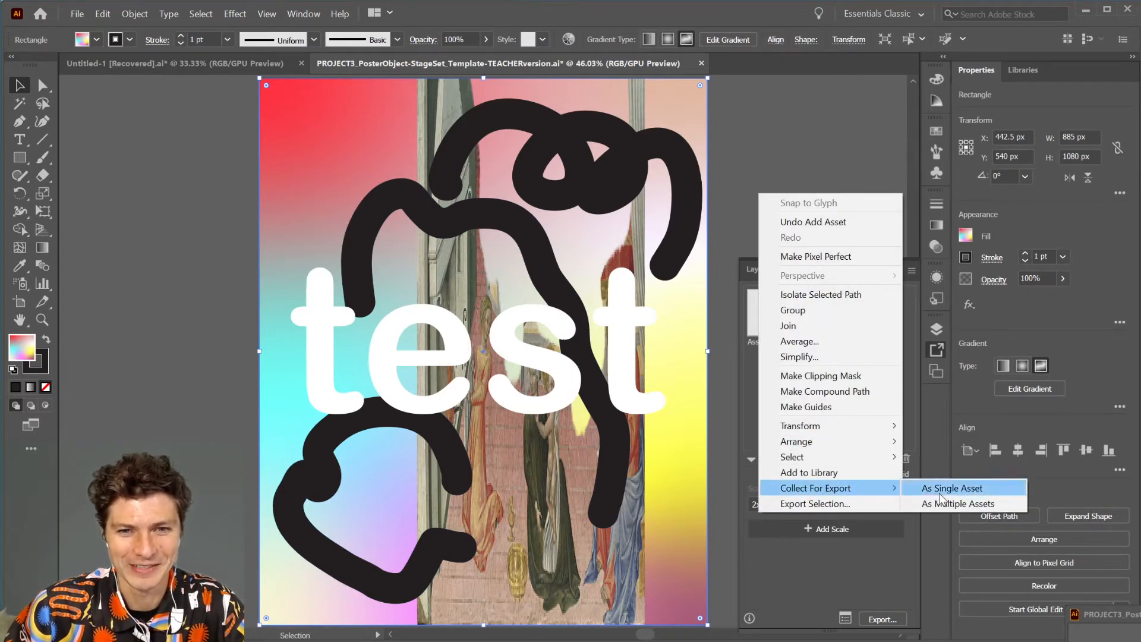
{"action": "left_click", "coordinate": [939, 494]}
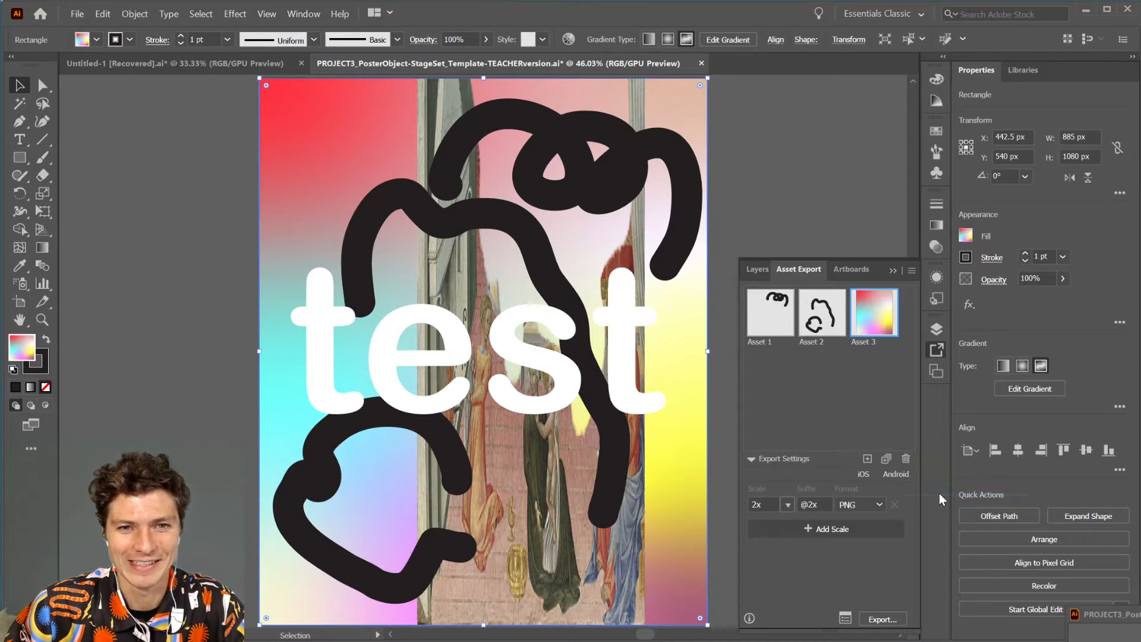
- Convert the white "test" text to outlines and ungroup it into individually selectable letters
{"action": "left_click", "coordinate": [522, 321]}
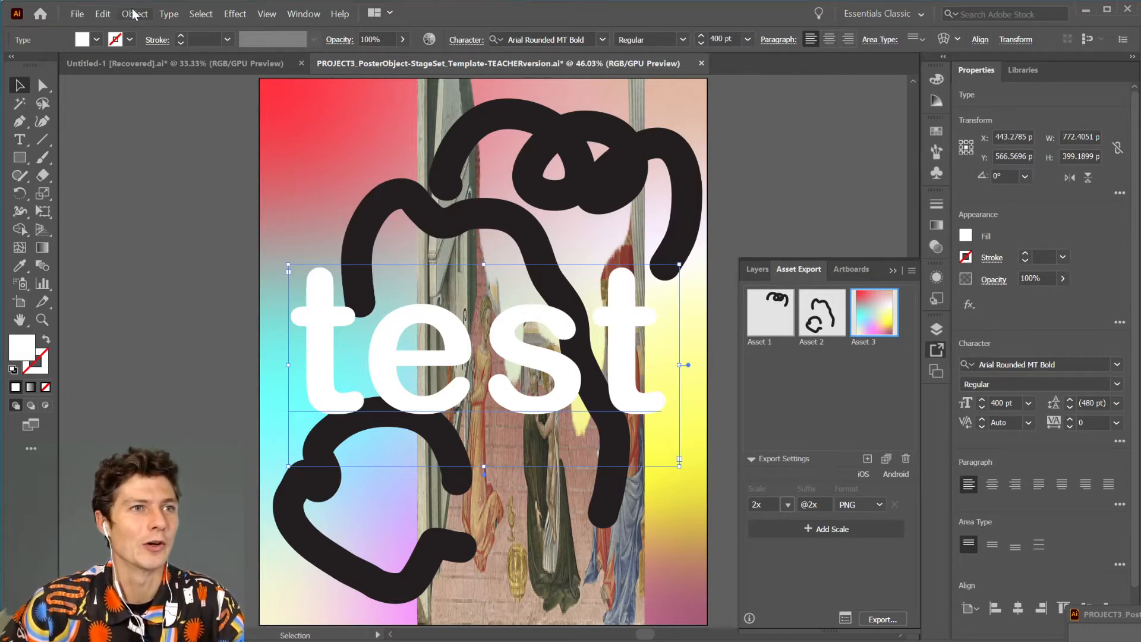
{"action": "left_click", "coordinate": [166, 15]}
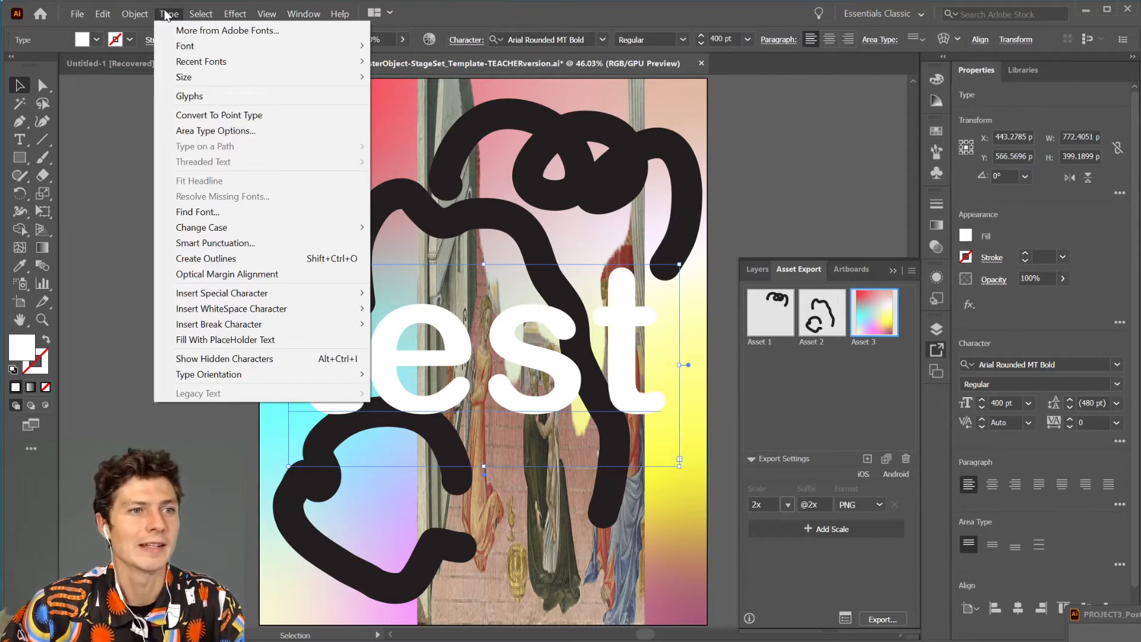
{"action": "left_click", "coordinate": [199, 265]}
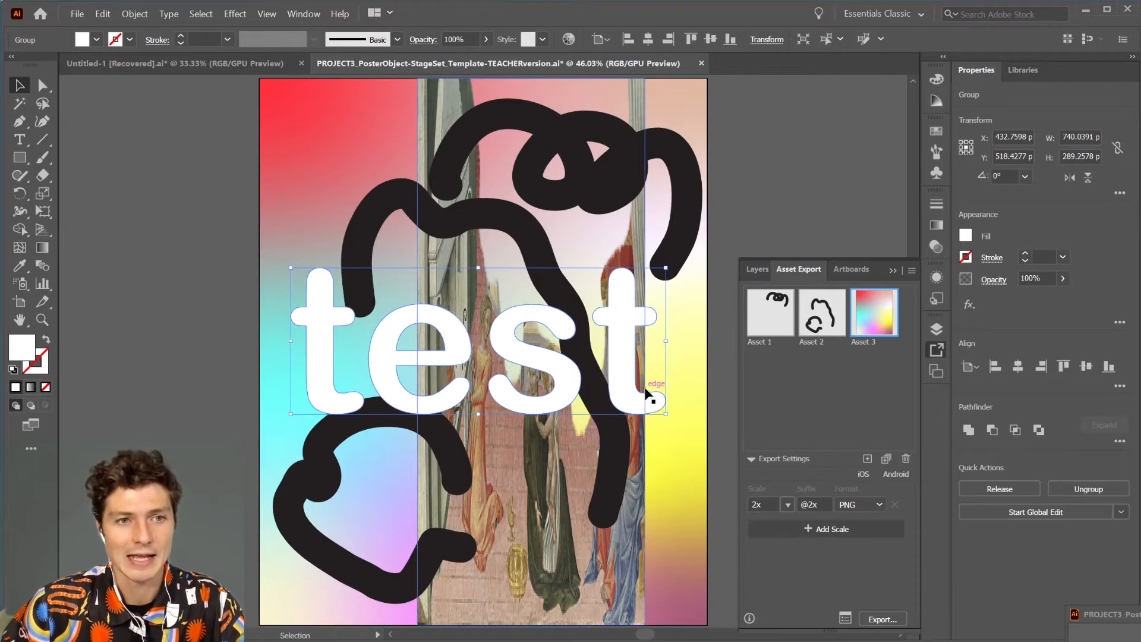
{"action": "left_click", "coordinate": [135, 14]}
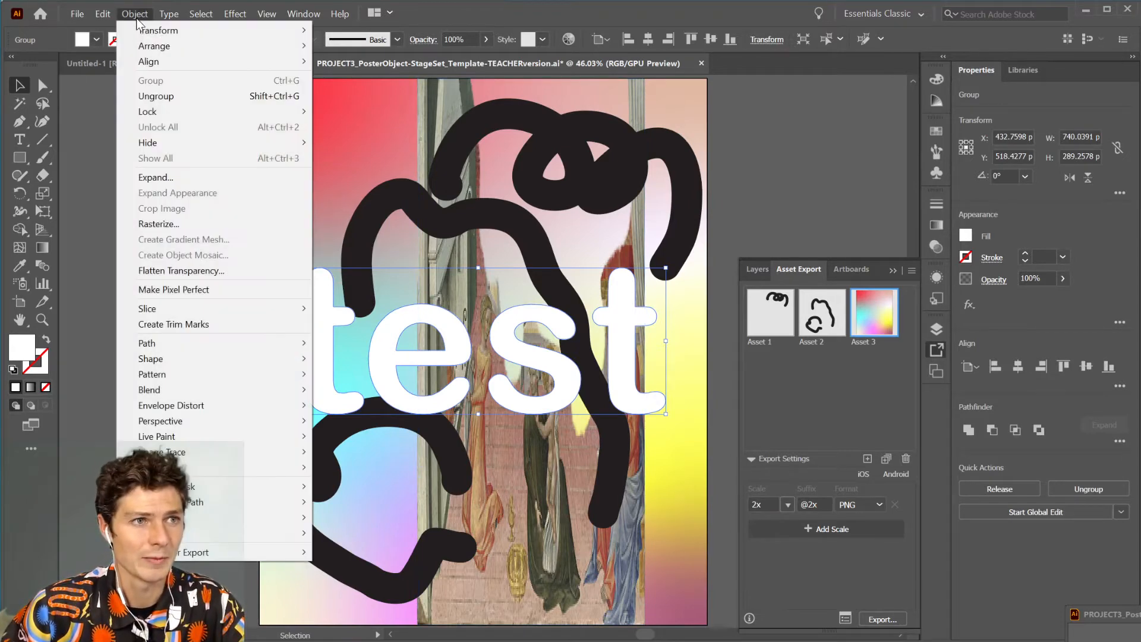
{"action": "left_click", "coordinate": [155, 96]}
{"action": "left_click", "coordinate": [193, 238]}
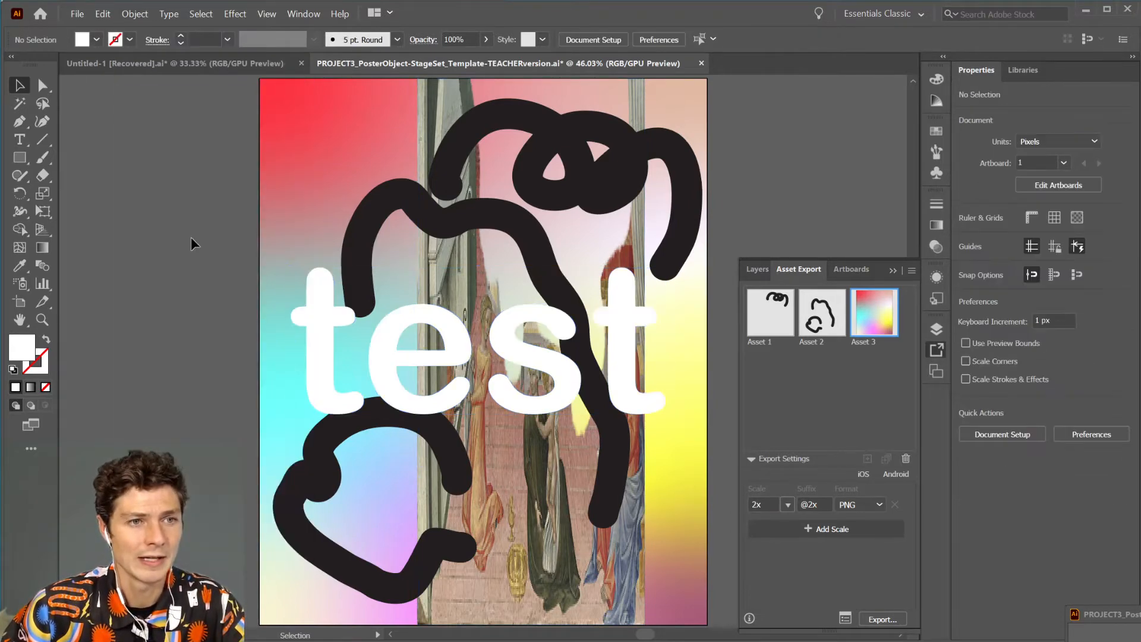
{"action": "left_click", "coordinate": [313, 335]}
{"action": "left_click", "coordinate": [408, 331]}
{"action": "left_click", "coordinate": [244, 333]}
- Select the first "t" and the "s" with the Null-for-Export rectangle and collect them for export as a single asset
{"action": "left_click", "coordinate": [318, 324]}
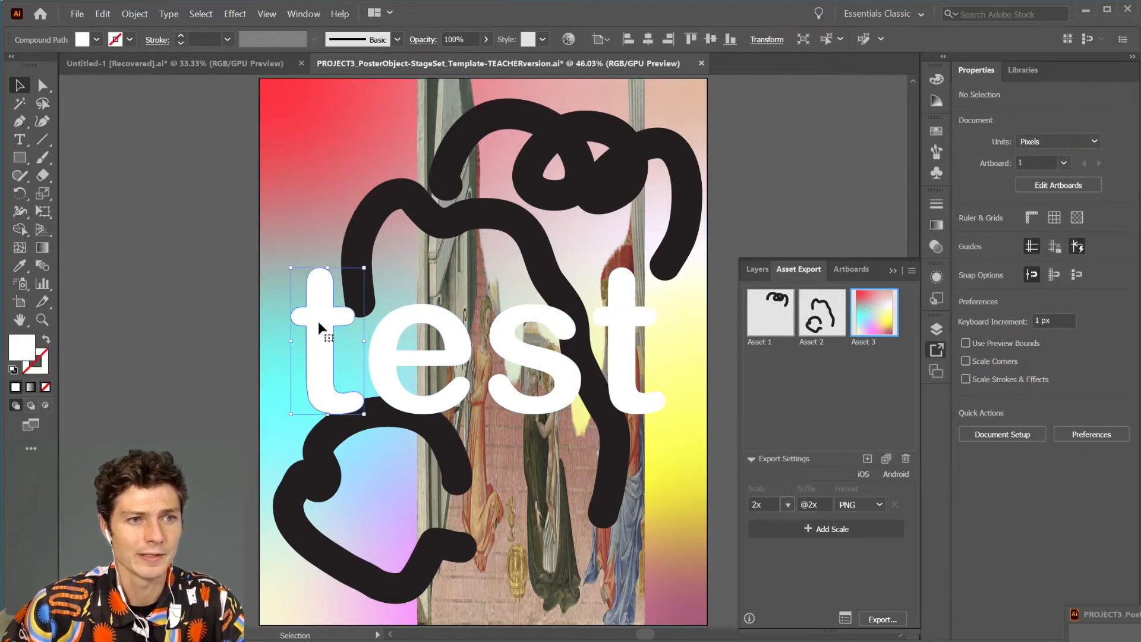
{"action": "left_click", "coordinate": [409, 325], "text": "shift"}
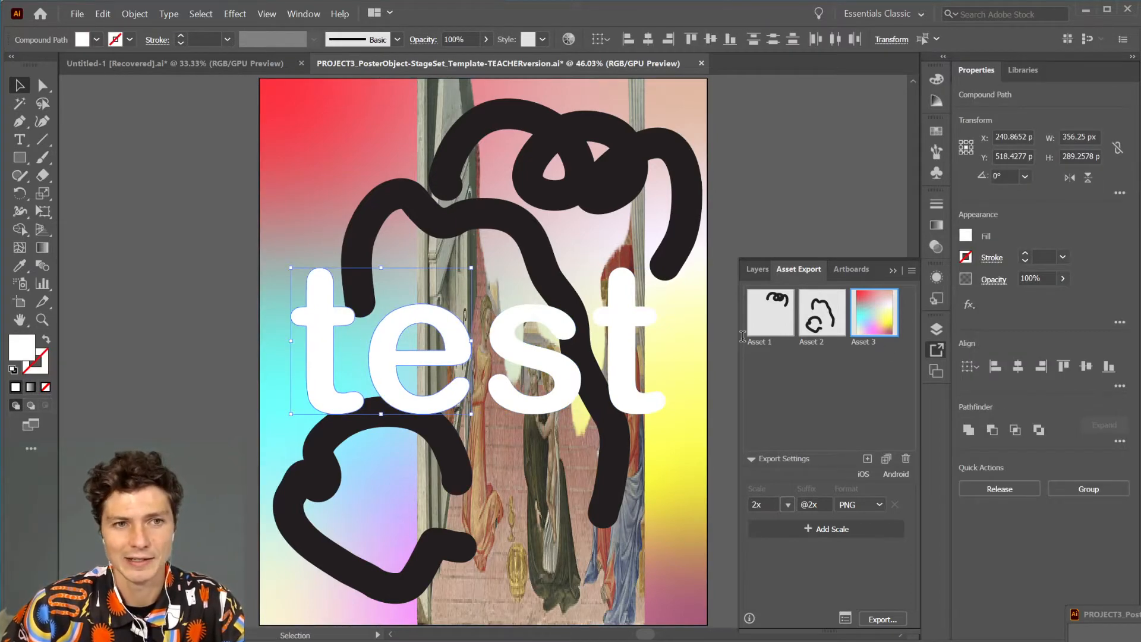
{"action": "left_click", "coordinate": [567, 337], "text": "shift"}
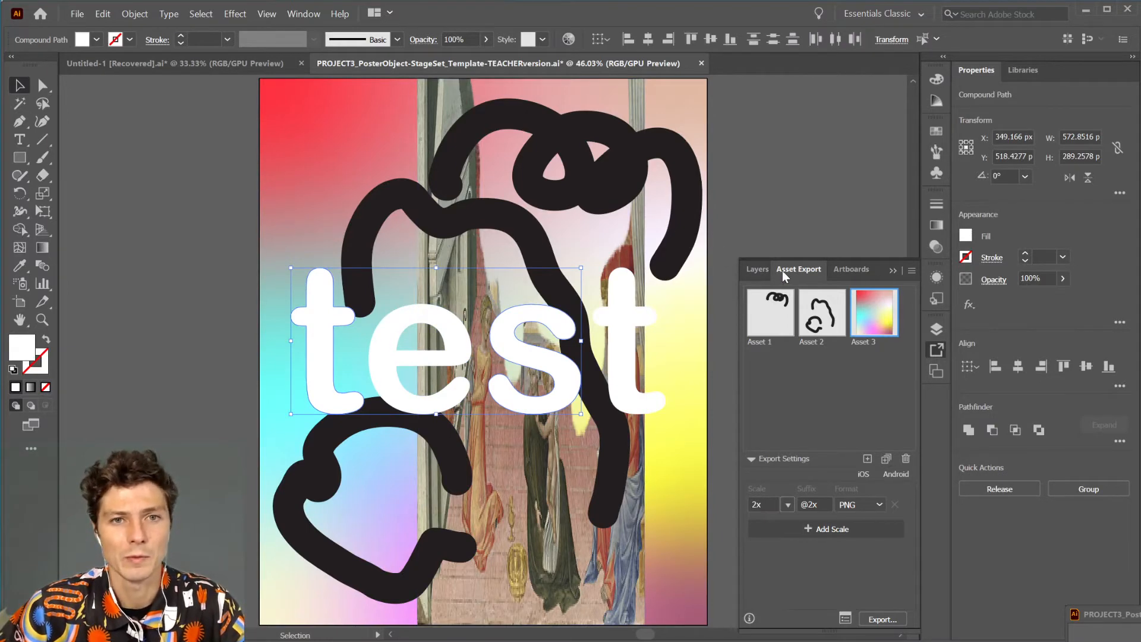
{"action": "left_click", "coordinate": [757, 269]}
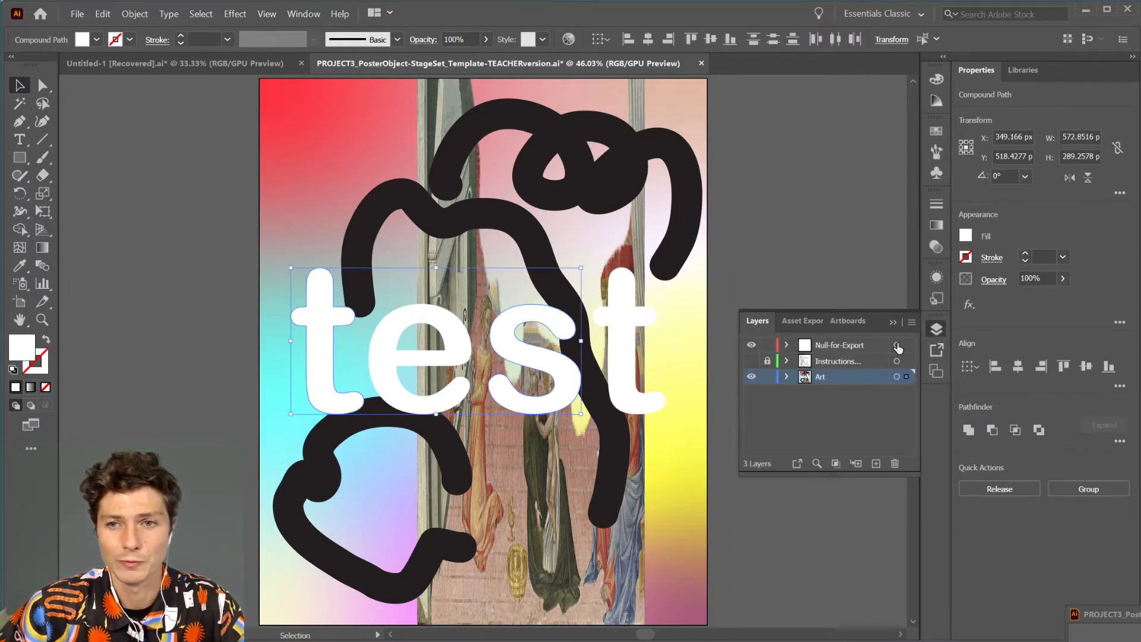
{"action": "left_click", "coordinate": [897, 345]}
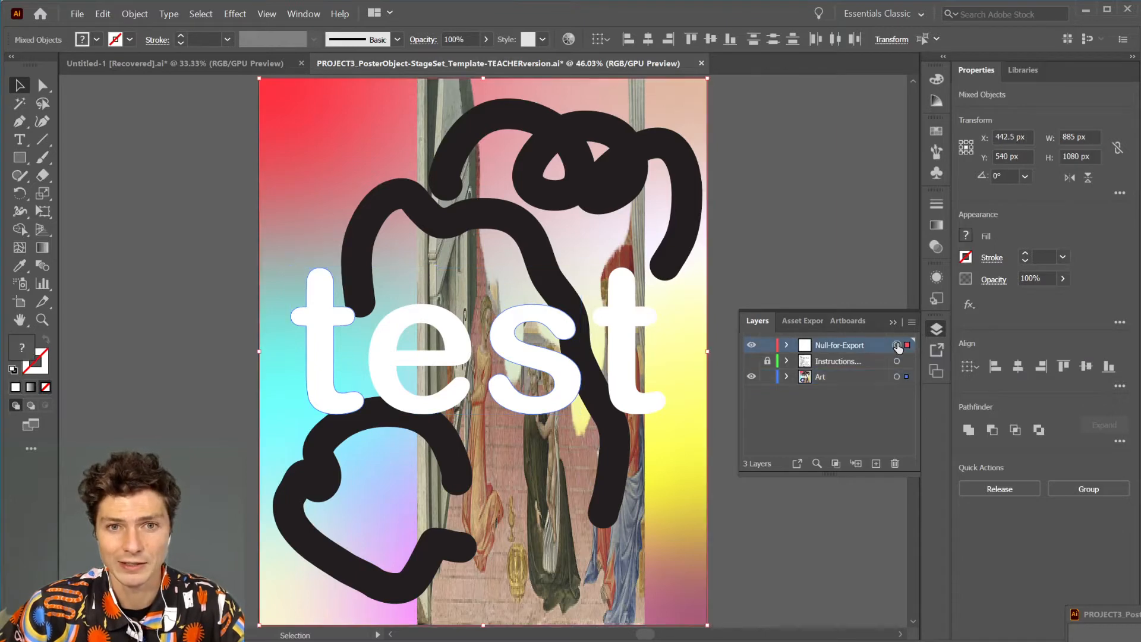
{"action": "right_click", "coordinate": [717, 317]}
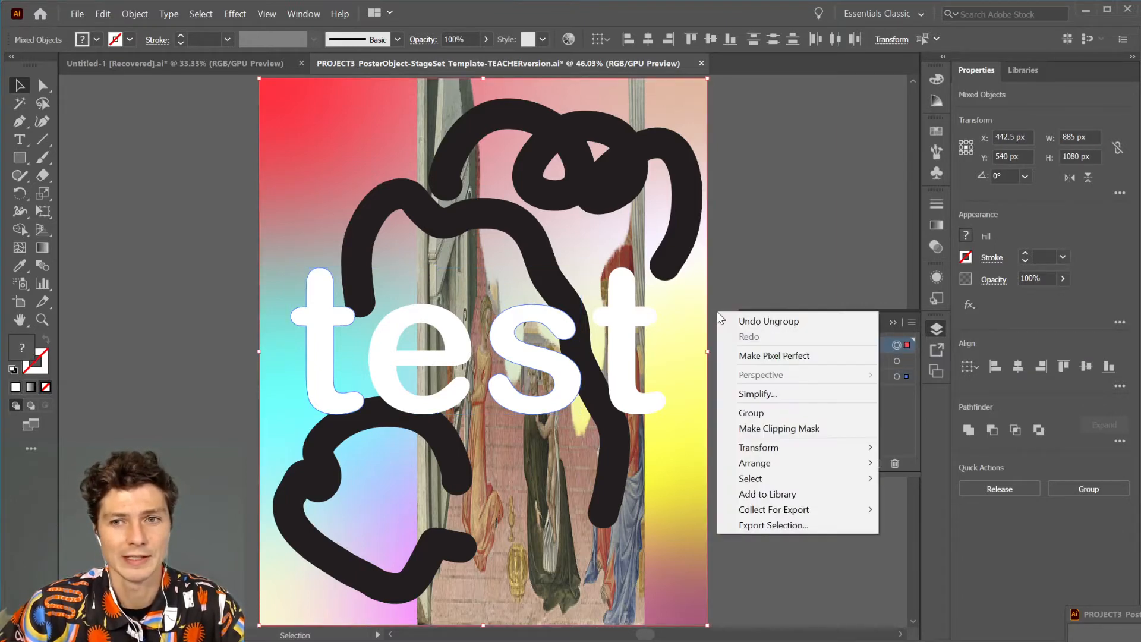
{"action": "mouse_move", "coordinate": [845, 513]}
{"action": "left_click", "coordinate": [913, 510]}
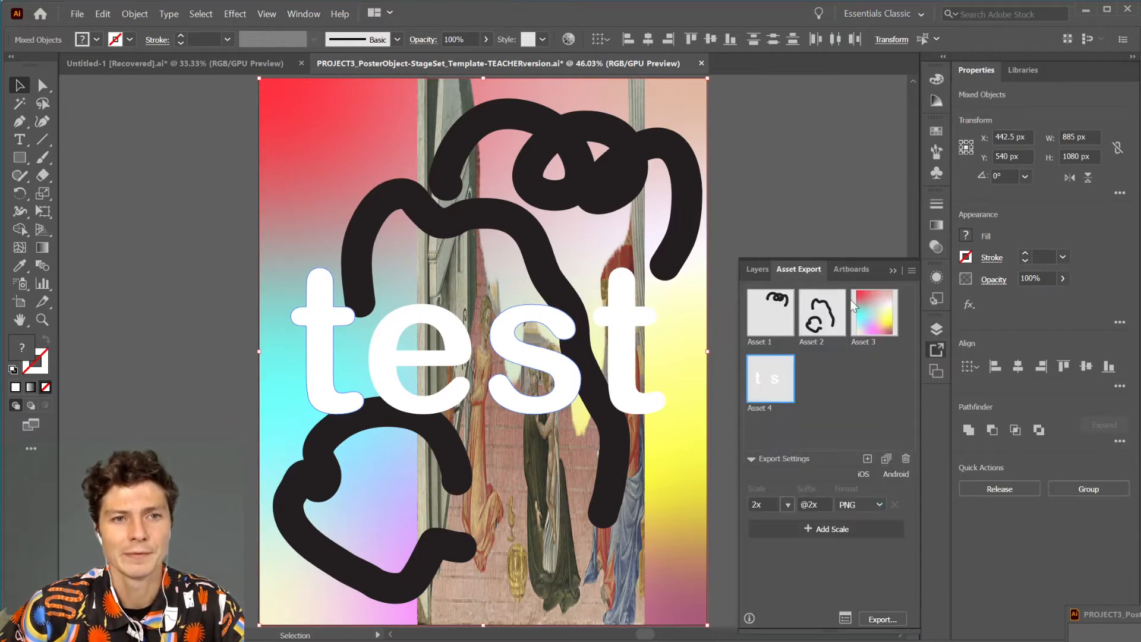
- Select the "e" and the last "t" with the Null-for-Export rectangle and collect them for export as a single asset
{"action": "left_click", "coordinate": [387, 357]}
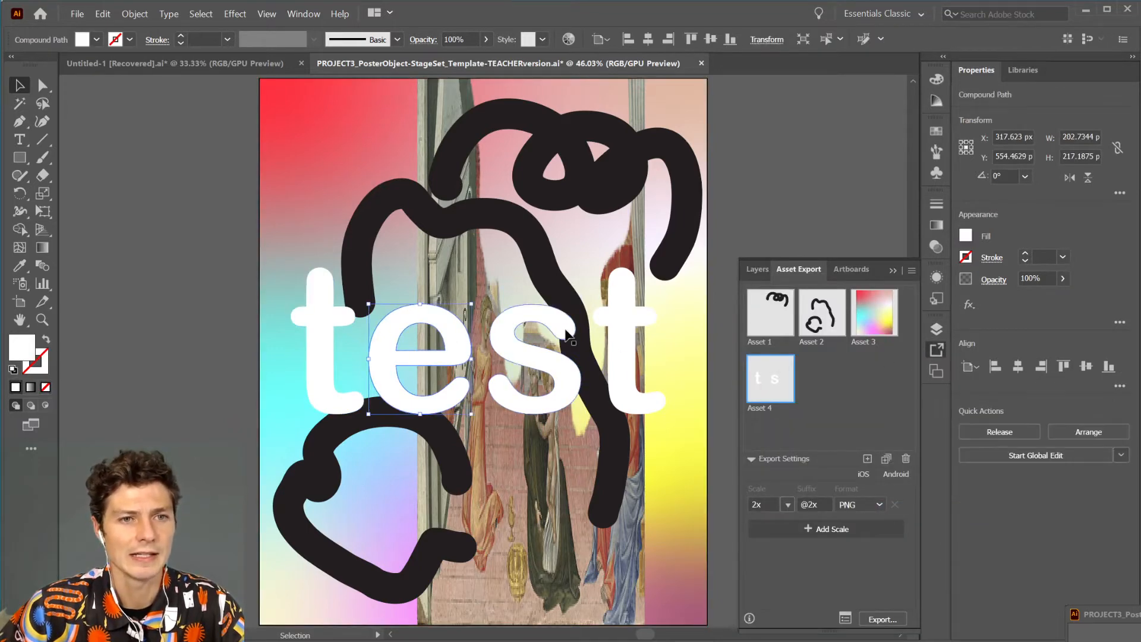
{"action": "left_click", "coordinate": [621, 300], "text": "shift"}
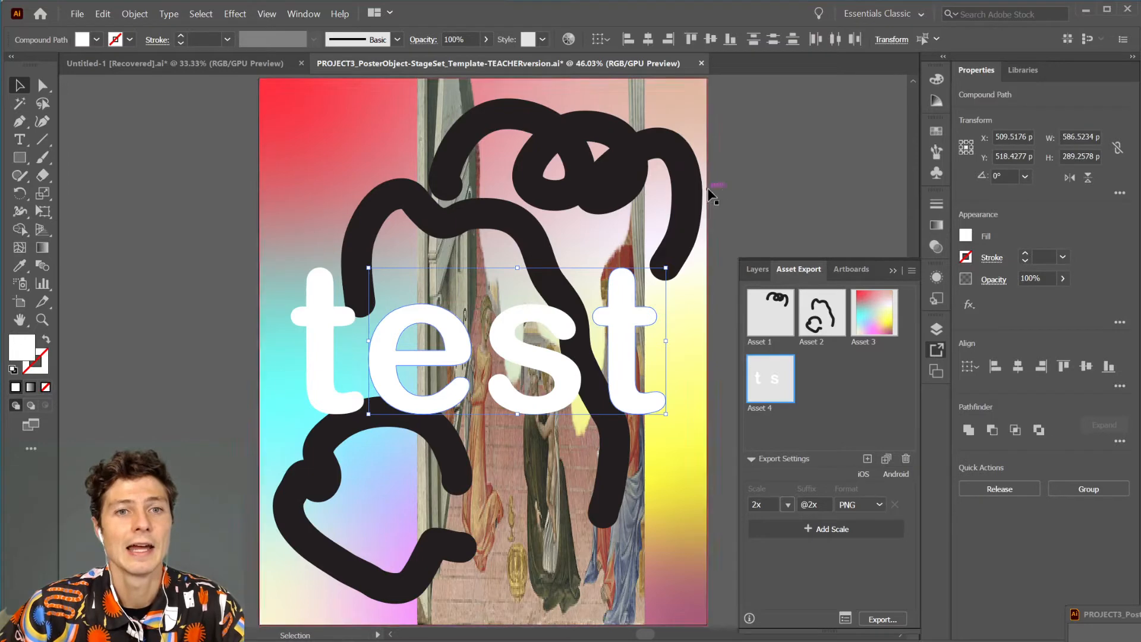
{"action": "left_click", "coordinate": [757, 269]}
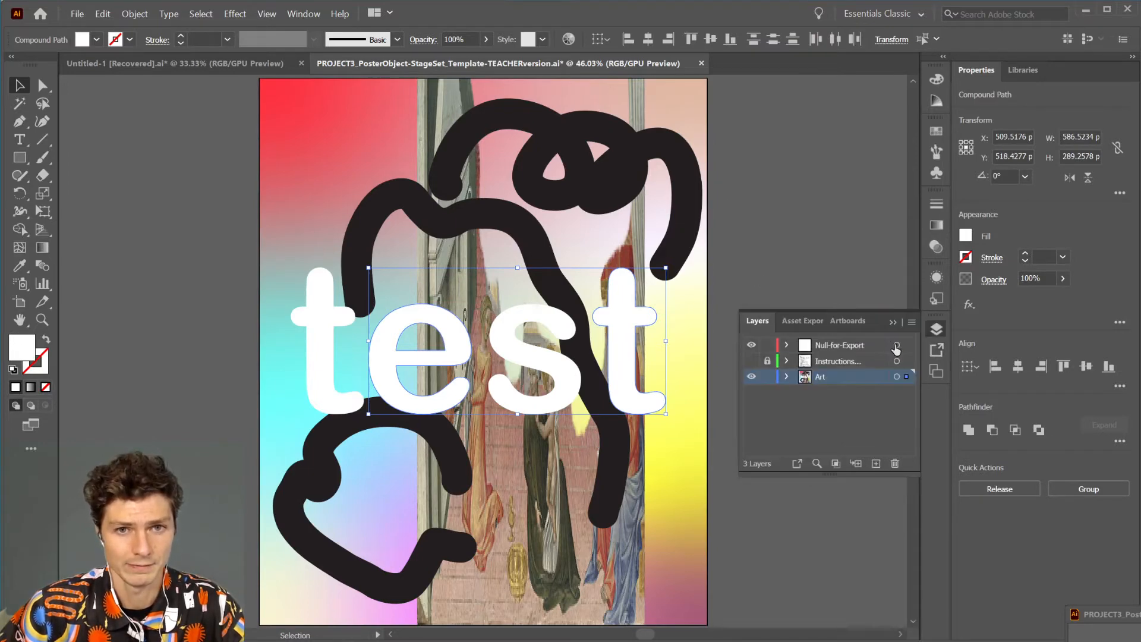
{"action": "left_click", "coordinate": [896, 347]}
{"action": "right_click", "coordinate": [767, 213]}
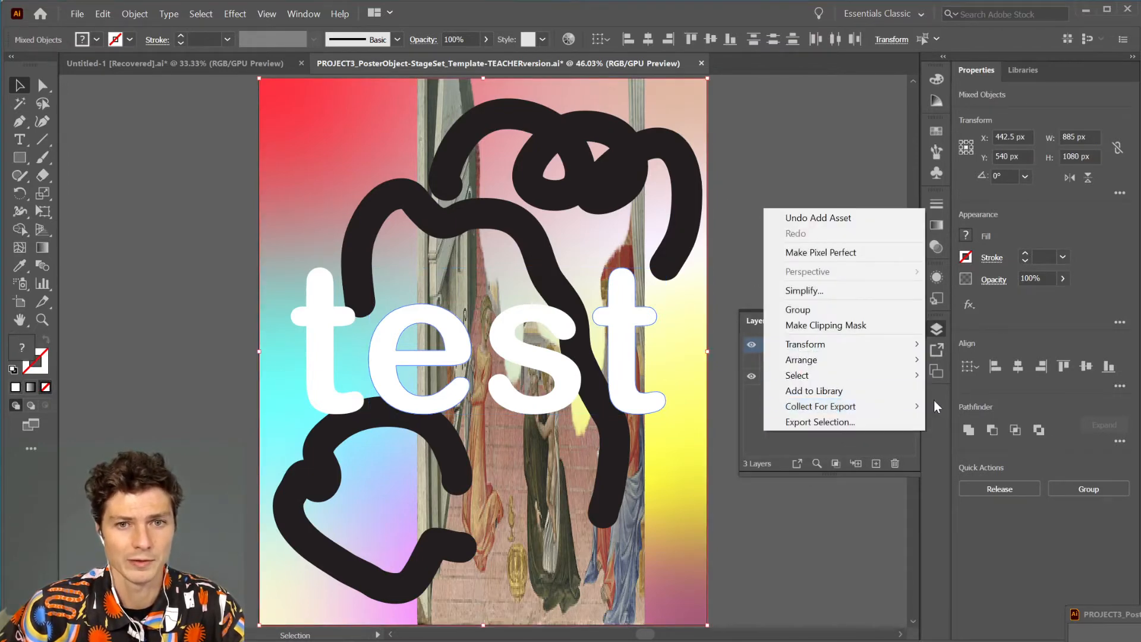
{"action": "left_click", "coordinate": [966, 406]}
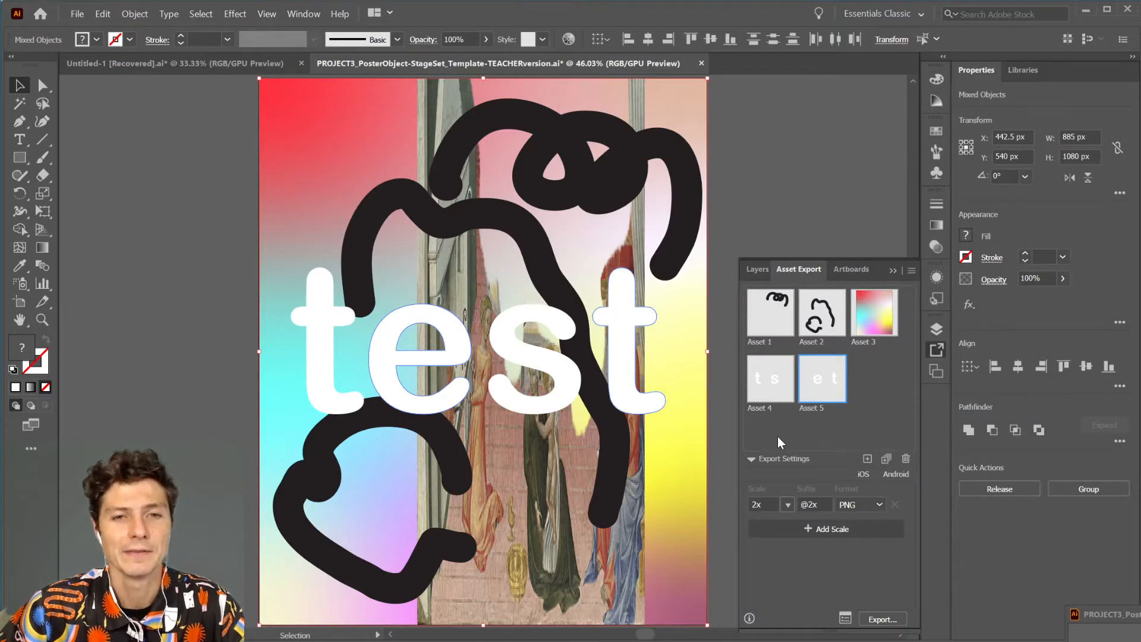
- Select the embedded painting image with the Null-for-Export rectangle and collect them for export as a single asset
{"action": "left_click", "coordinate": [509, 580]}
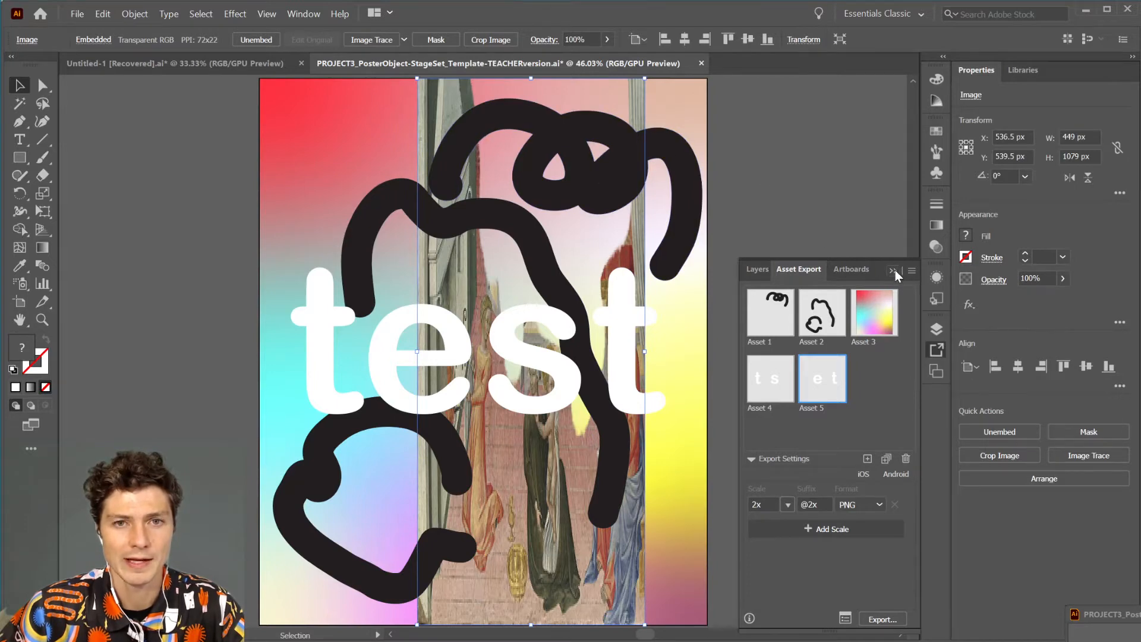
{"action": "left_click", "coordinate": [758, 269]}
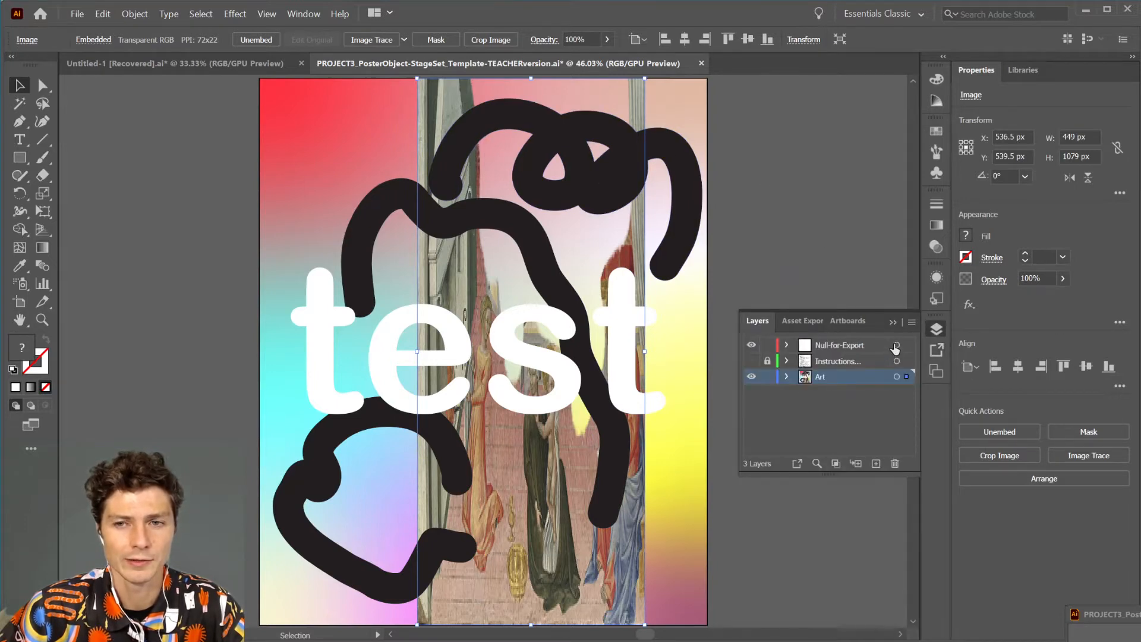
{"action": "left_click", "coordinate": [896, 346]}
{"action": "right_click", "coordinate": [792, 259]}
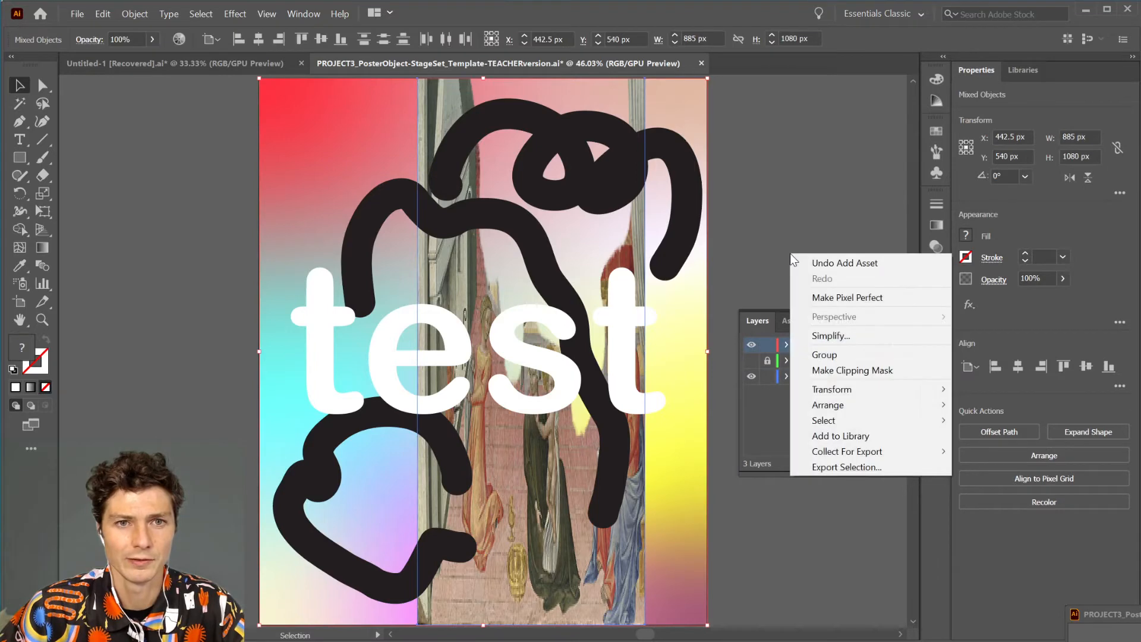
{"action": "mouse_move", "coordinate": [879, 452]}
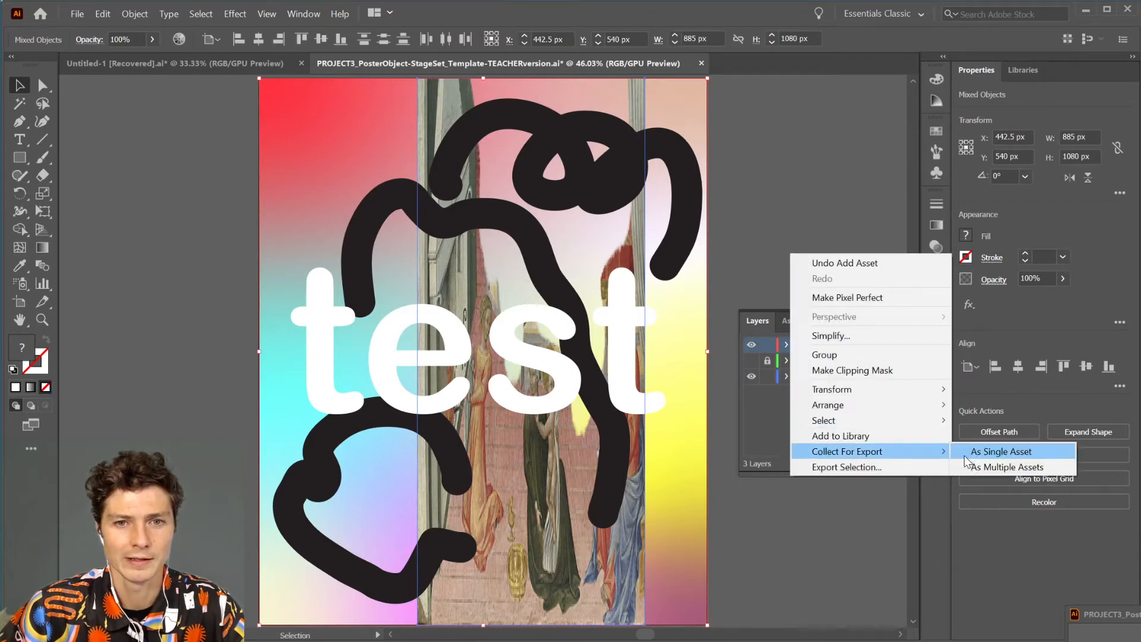
{"action": "left_click", "coordinate": [986, 466]}
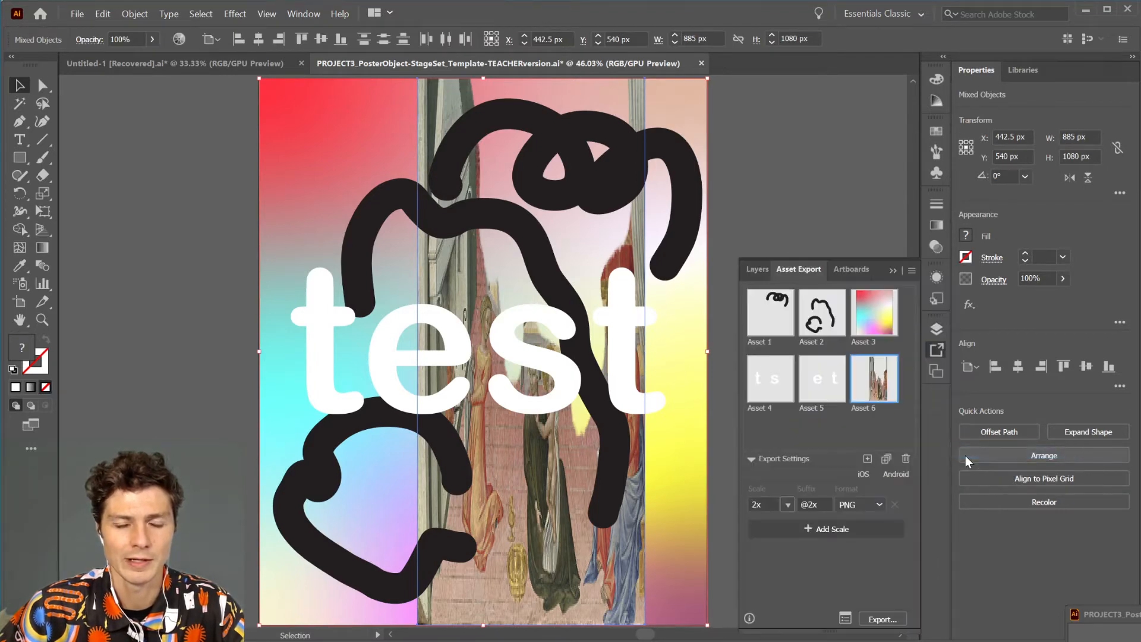
- Export Assets 2 through 6 together as 2x PNG files, choosing the 2x folder listed inside "test png\2x"
{"action": "left_click", "coordinate": [804, 313], "text": "shift"}
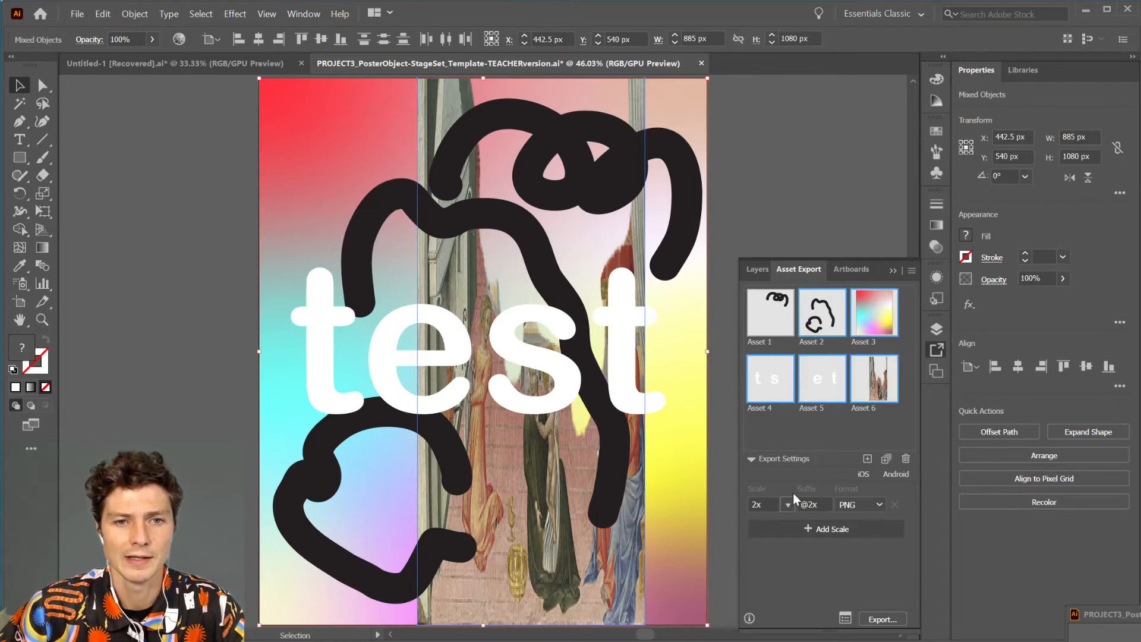
{"action": "left_click", "coordinate": [881, 619]}
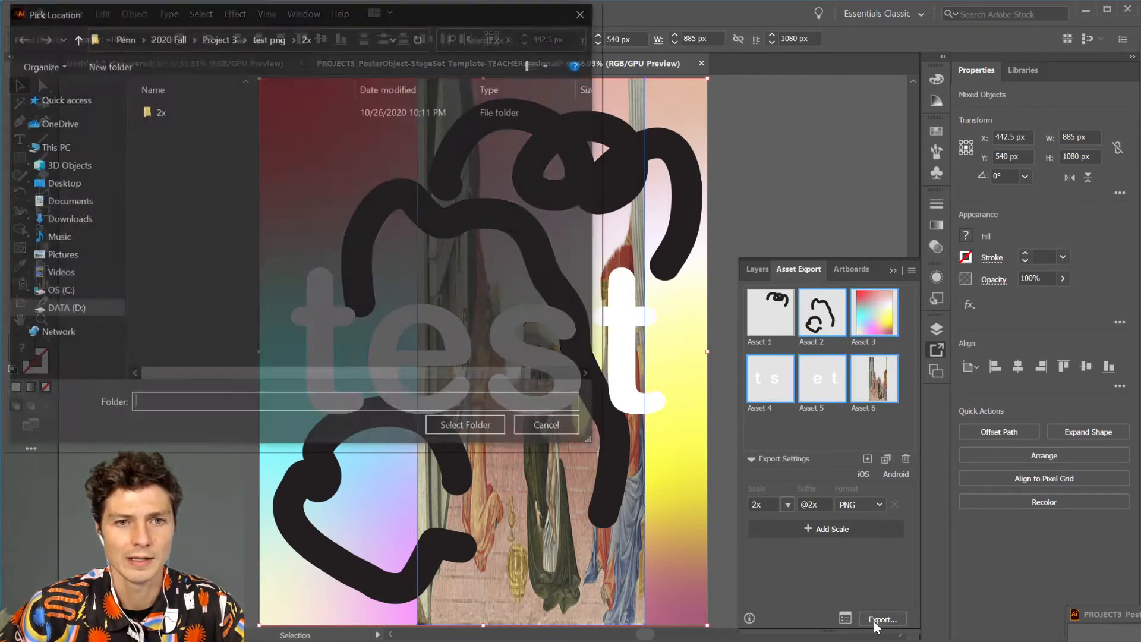
{"action": "left_click", "coordinate": [333, 111]}
{"action": "left_click", "coordinate": [469, 428]}
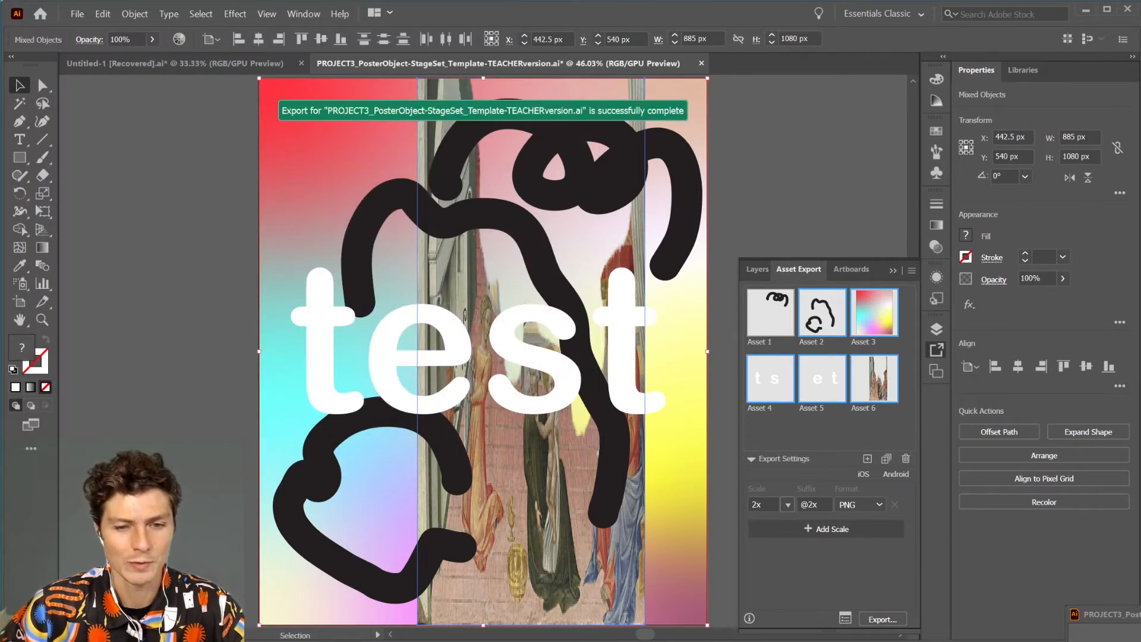
- Switch to Blender, search the add-on preferences for "images", and enable the Import Images as Planes add-on
{"action": "key", "text": "alt+Tab"}
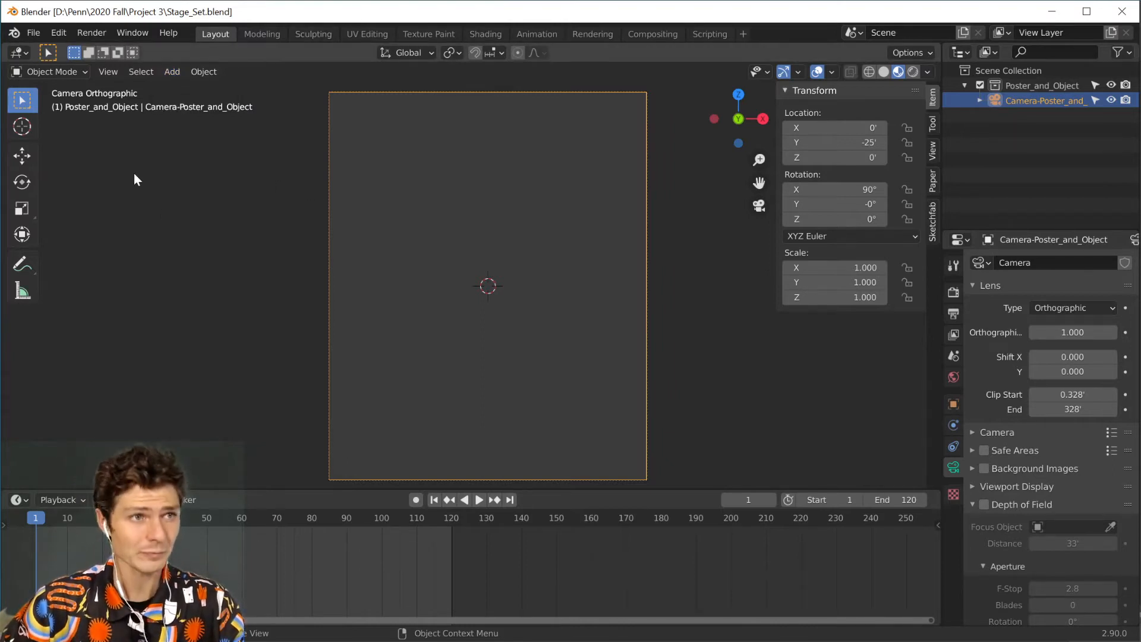
{"action": "left_click", "coordinate": [59, 33]}
{"action": "left_click", "coordinate": [76, 246]}
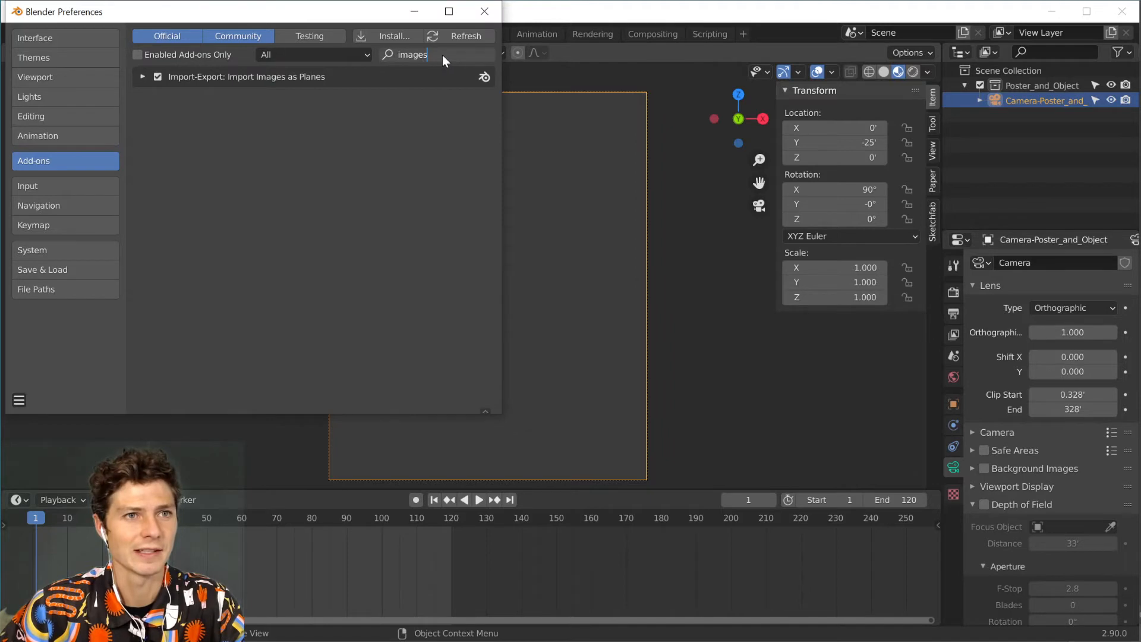
{"action": "key", "text": "ctrl+BackSpace"}
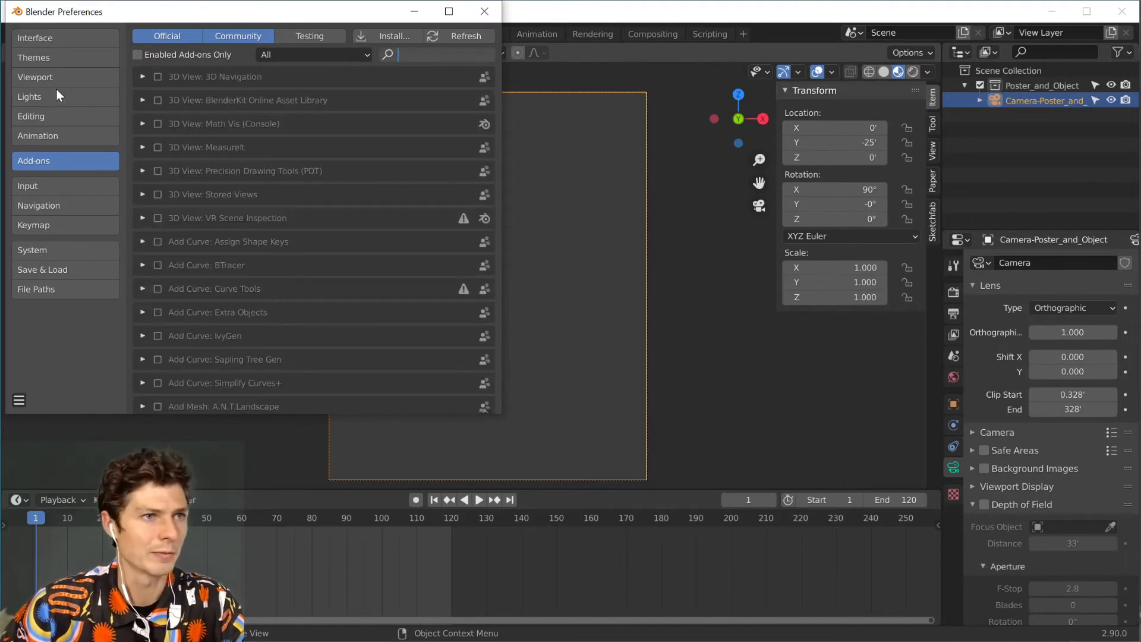
{"action": "left_click", "coordinate": [55, 156]}
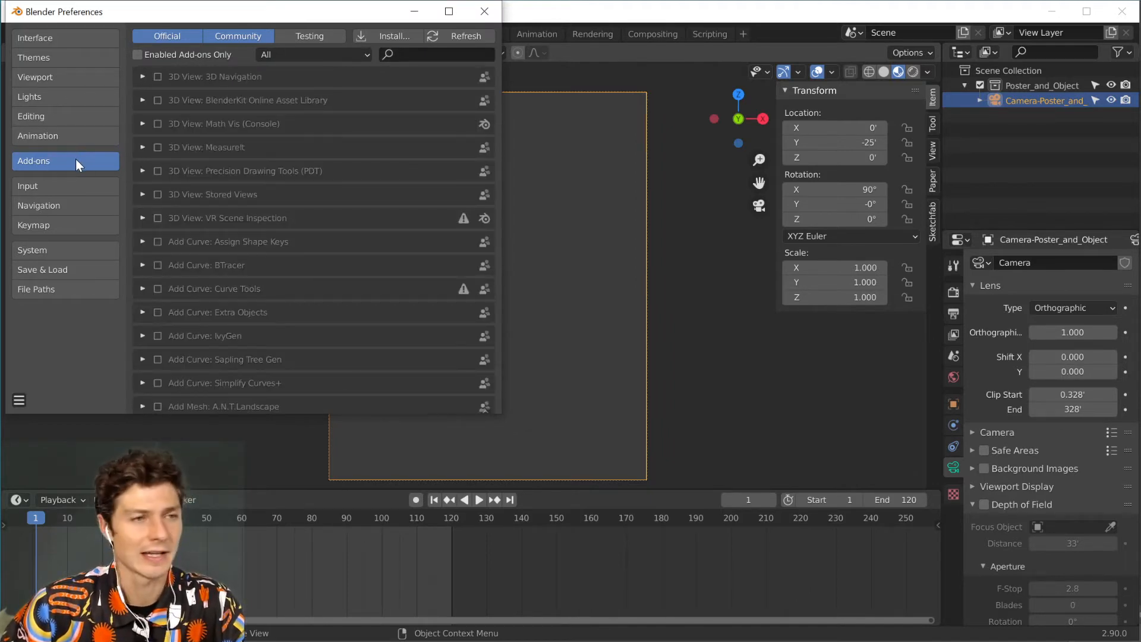
{"action": "left_click", "coordinate": [431, 54]}
{"action": "type", "text": "images"}
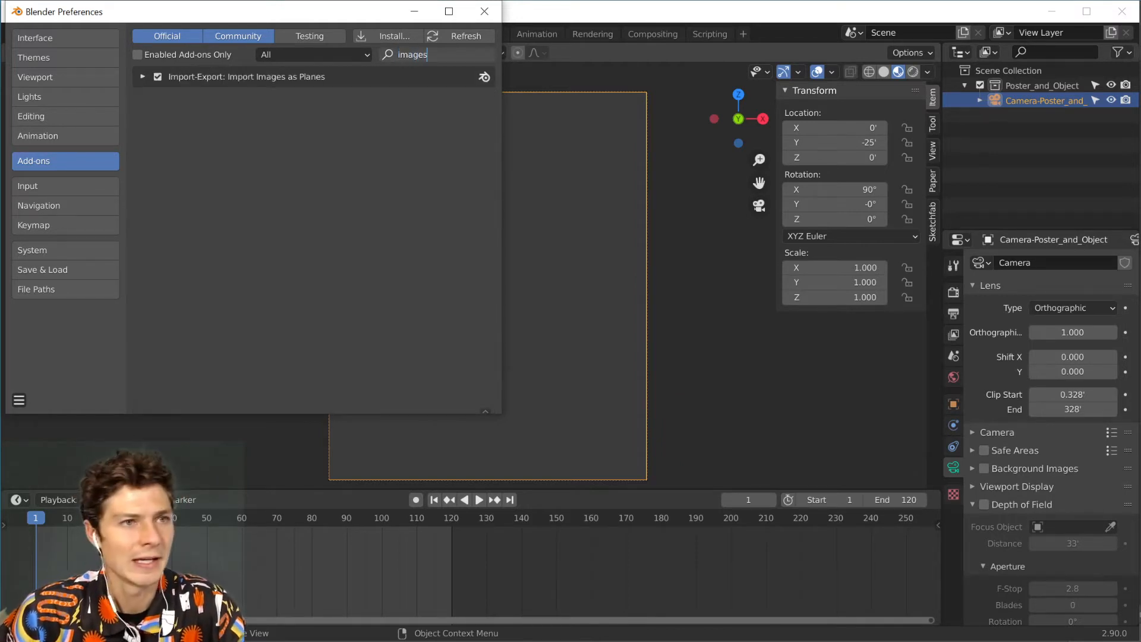
{"action": "key", "text": "Return"}
{"action": "left_click", "coordinate": [158, 77]}
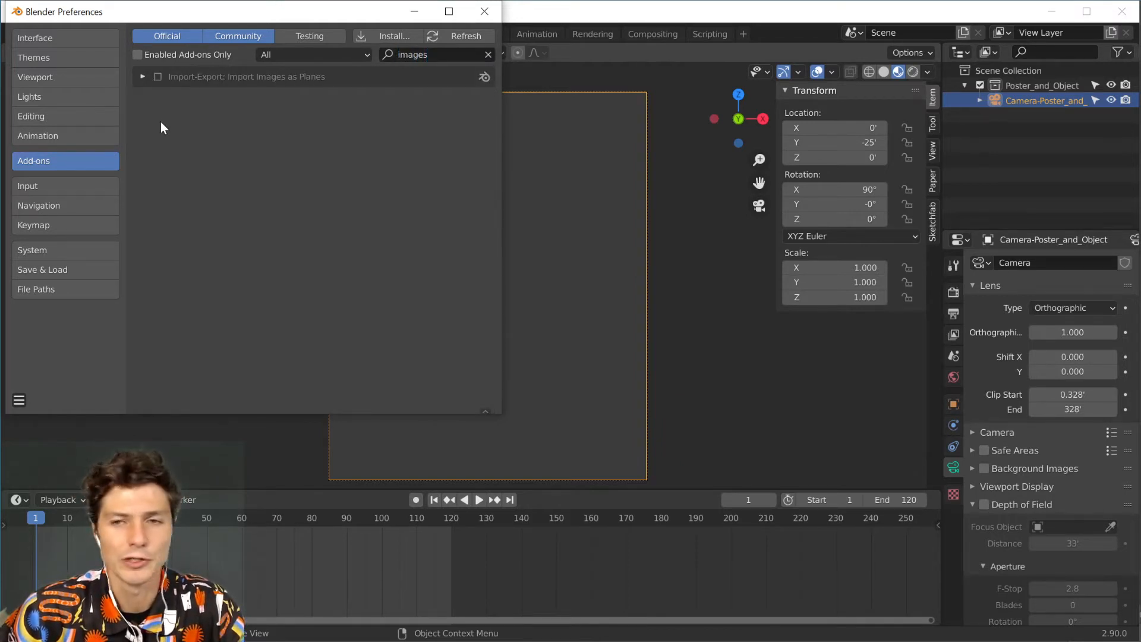
{"action": "left_click", "coordinate": [157, 76]}
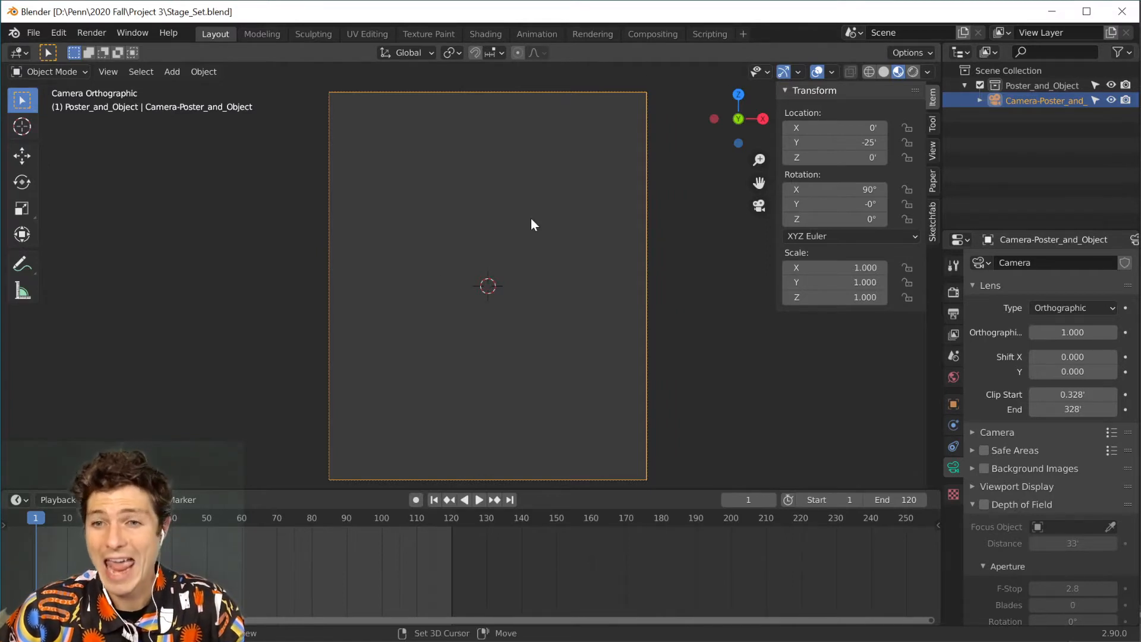
- Start an Images as Planes import and browse to the innermost of the nested 2x folders inside "test png"
{"action": "key", "text": "shift+a"}
{"action": "mouse_move", "coordinate": [531, 219]}
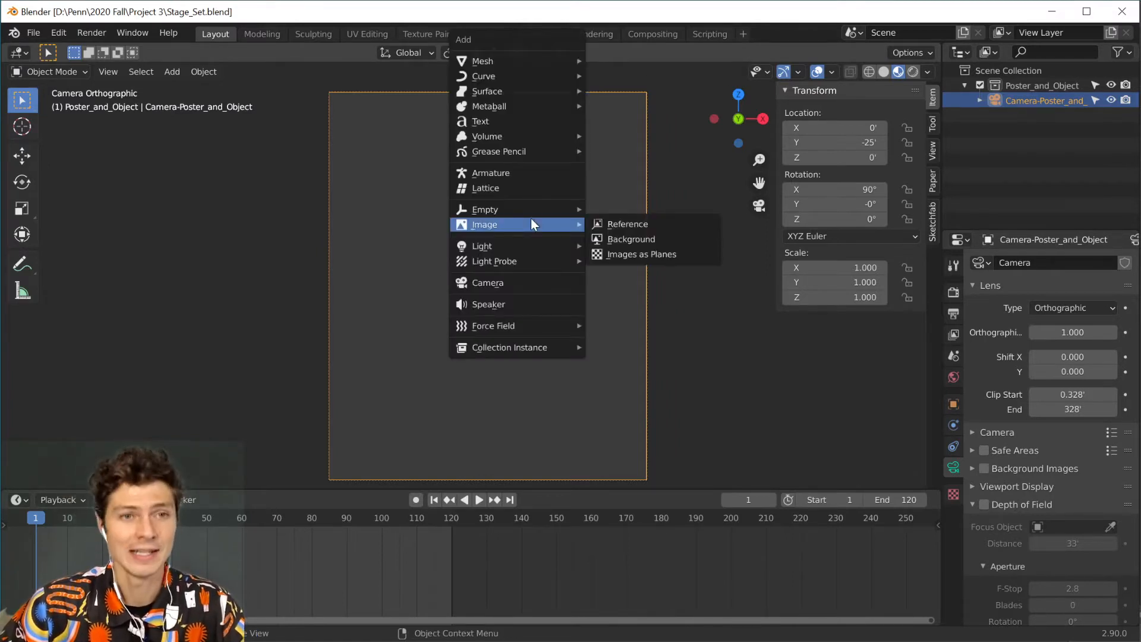
{"action": "left_click", "coordinate": [671, 255]}
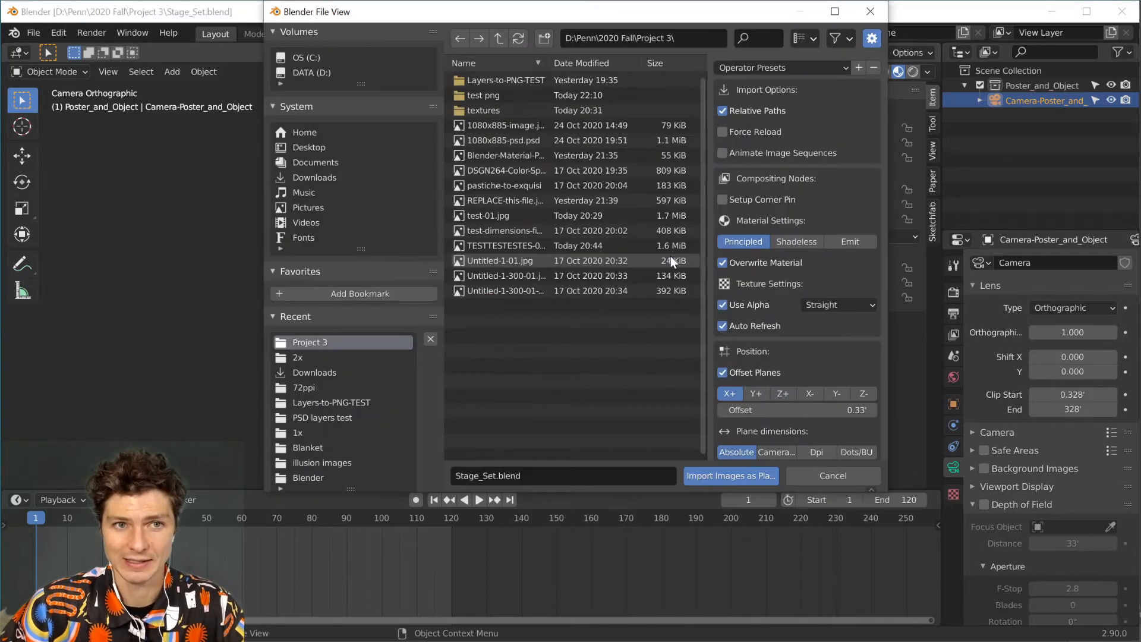
{"action": "left_click", "coordinate": [508, 81]}
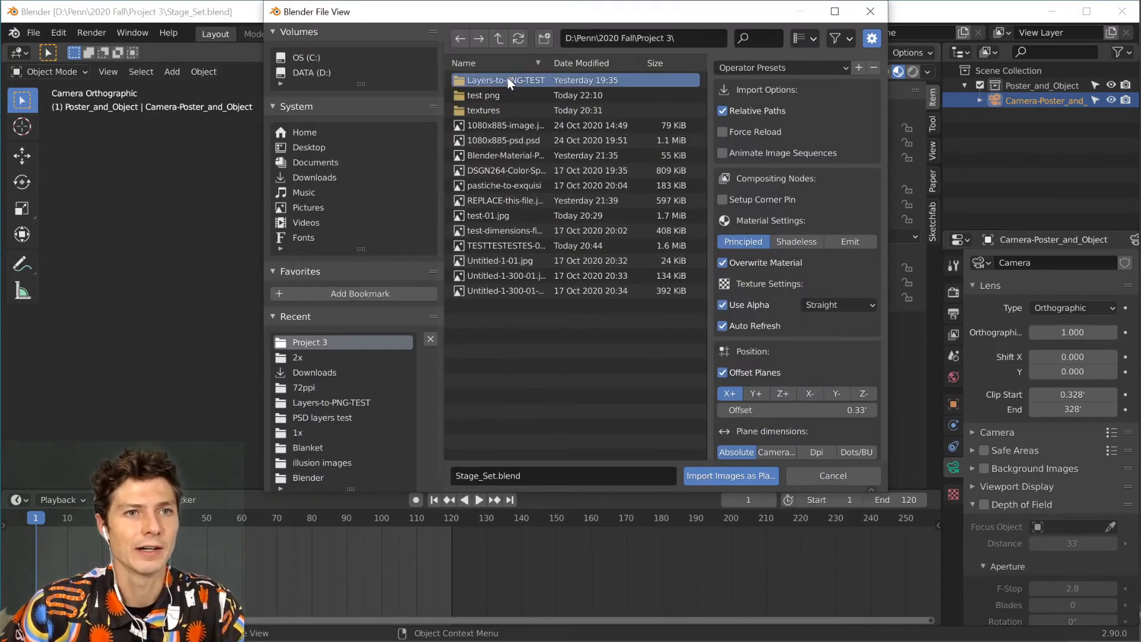
{"action": "left_click", "coordinate": [499, 95]}
{"action": "double_click", "coordinate": [498, 95]}
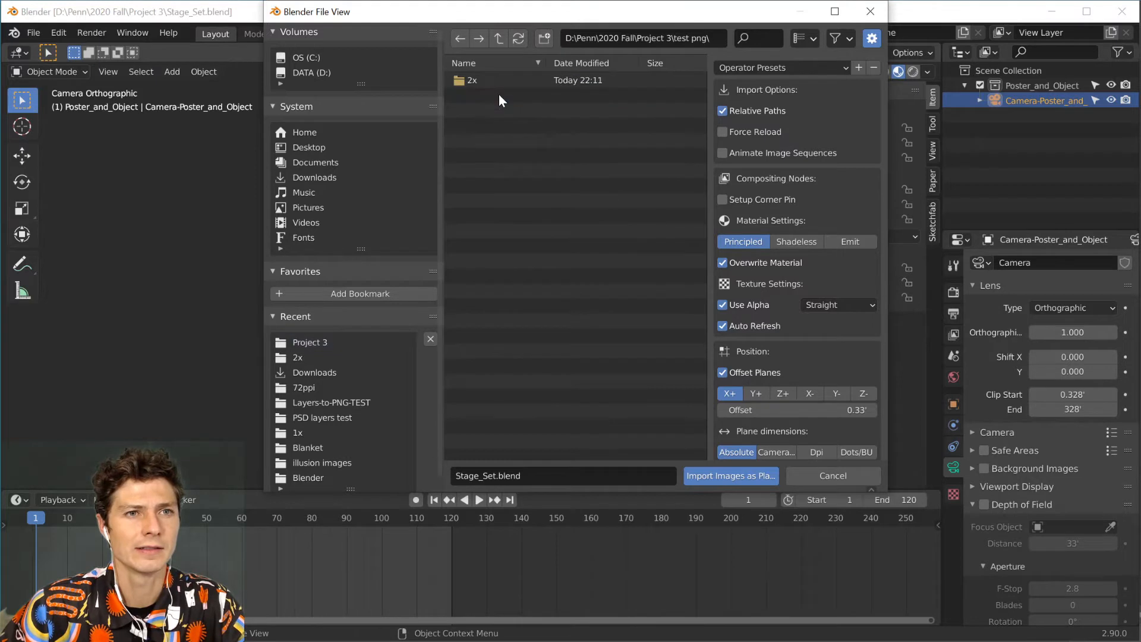
{"action": "double_click", "coordinate": [494, 77]}
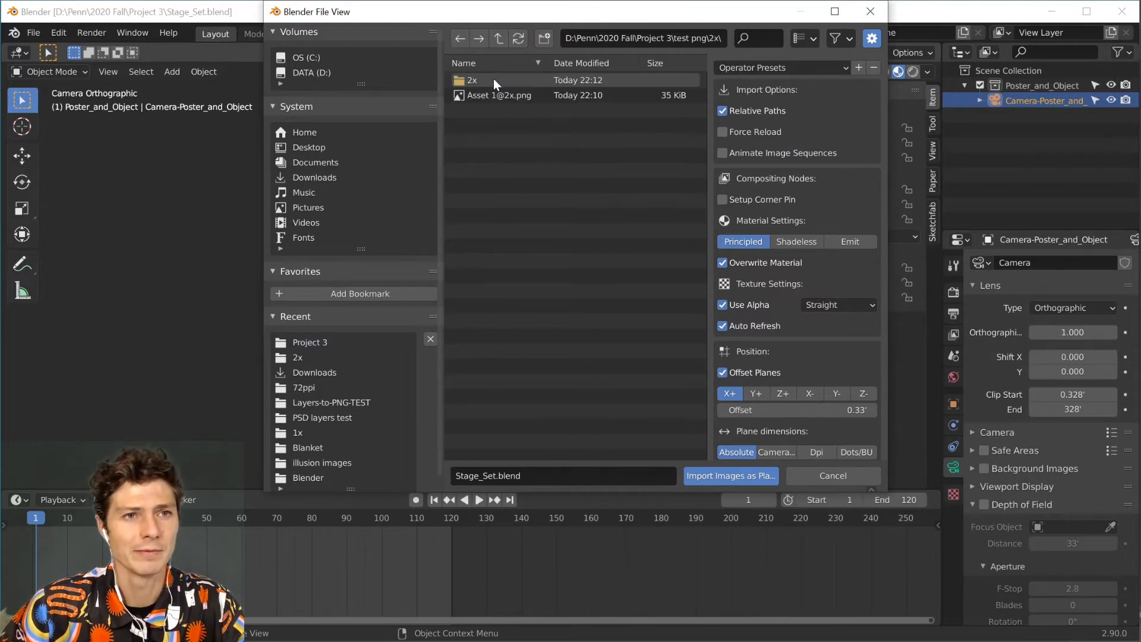
{"action": "double_click", "coordinate": [498, 82]}
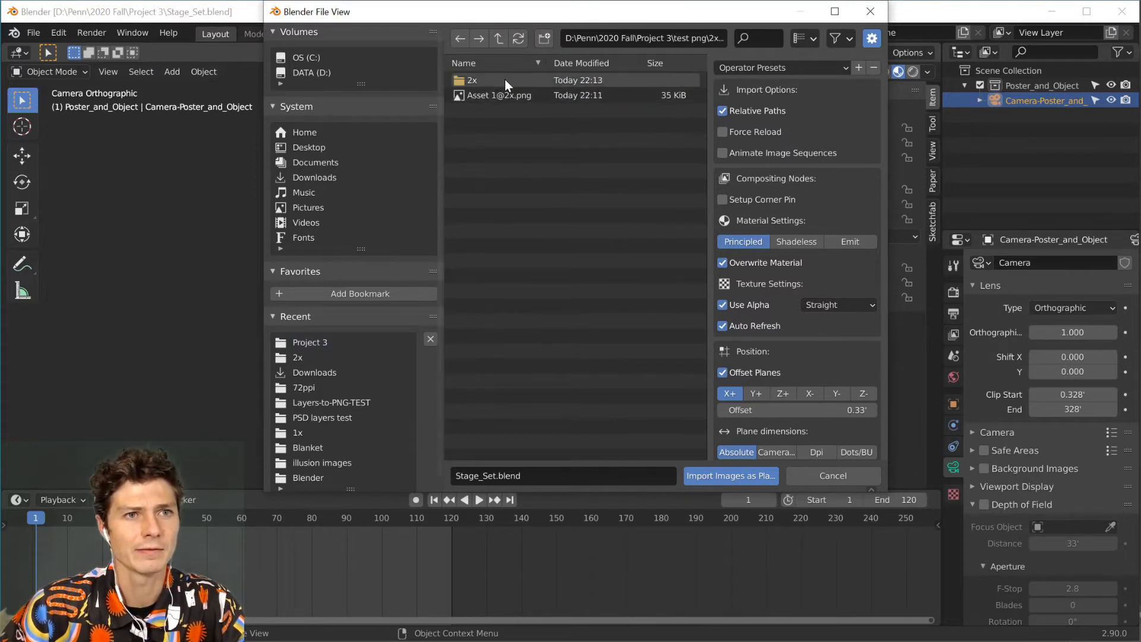
{"action": "double_click", "coordinate": [504, 80]}
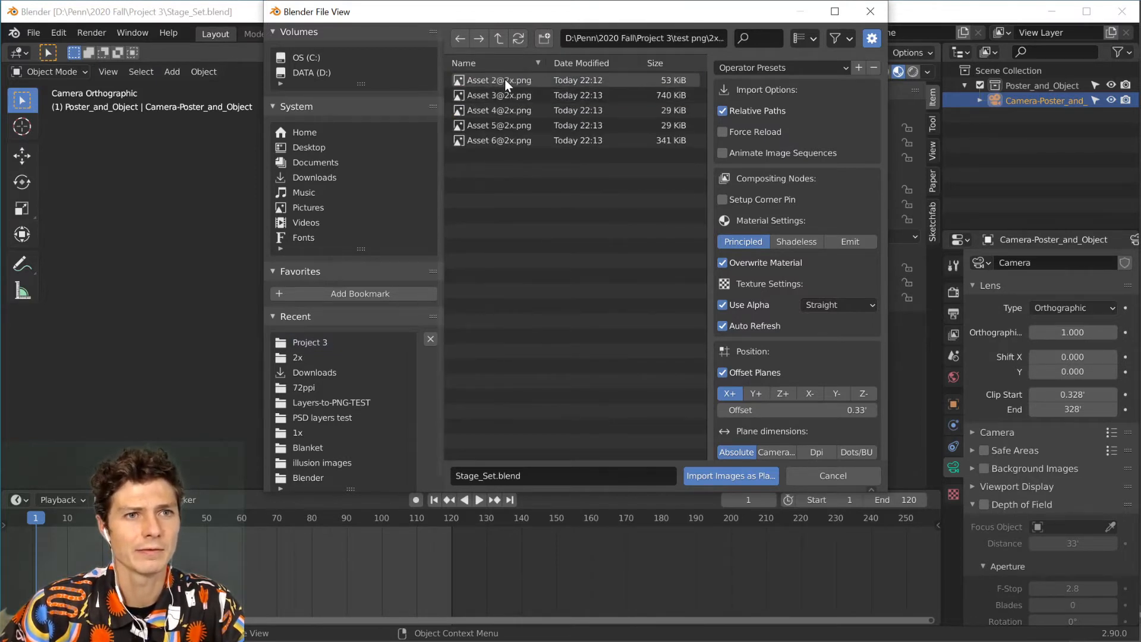
{"action": "left_click", "coordinate": [498, 43]}
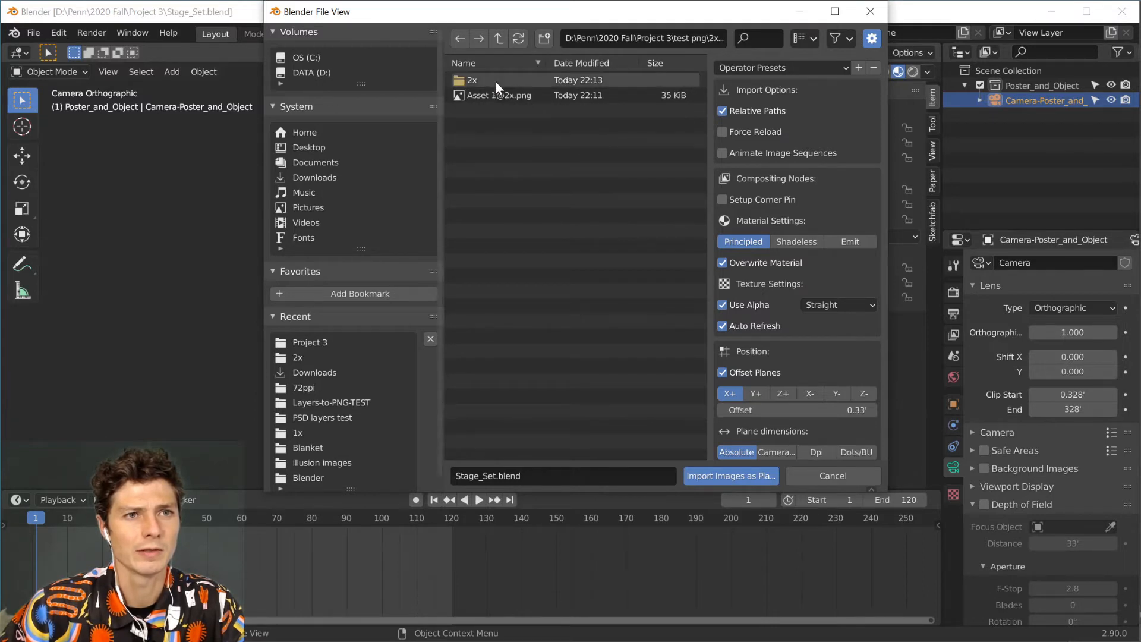
{"action": "left_click", "coordinate": [496, 81]}
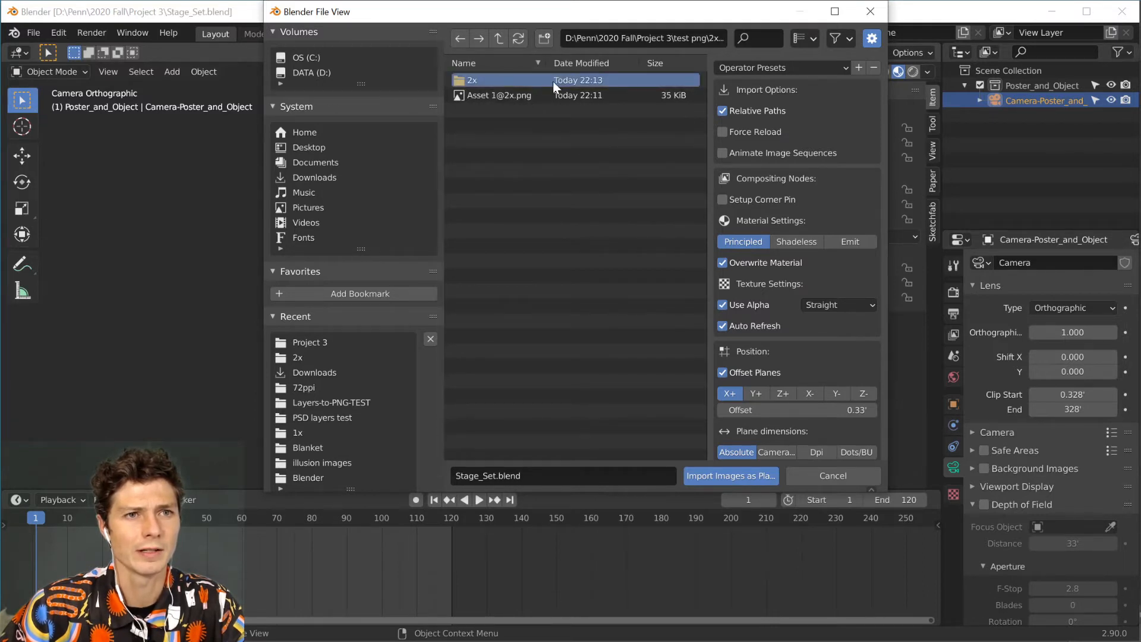
{"action": "double_click", "coordinate": [487, 81]}
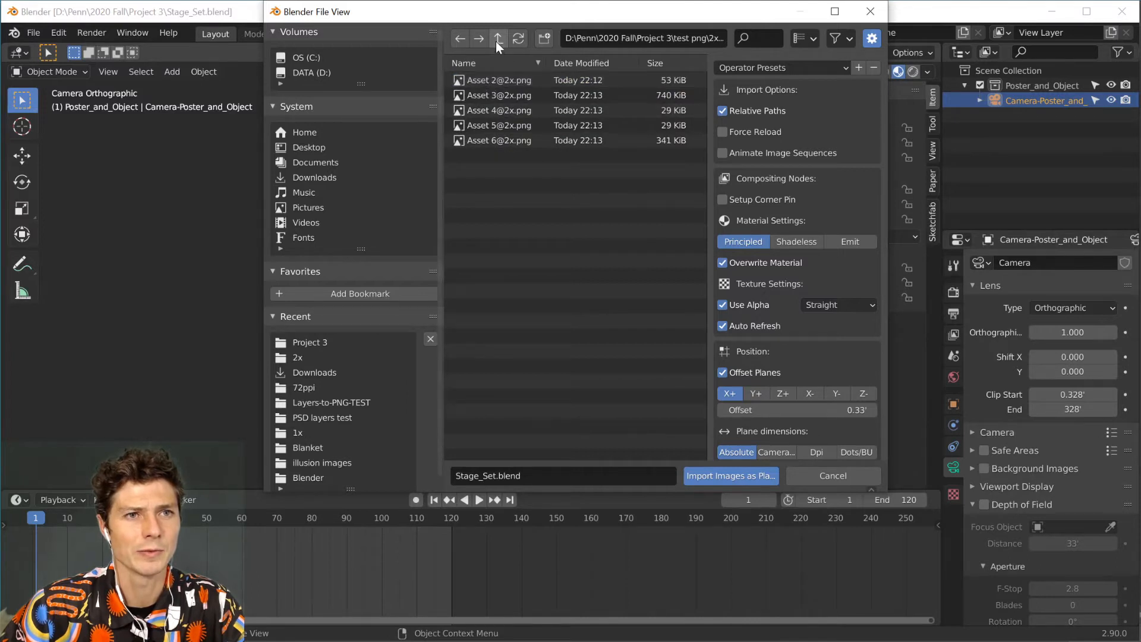
{"action": "left_click", "coordinate": [497, 81]}
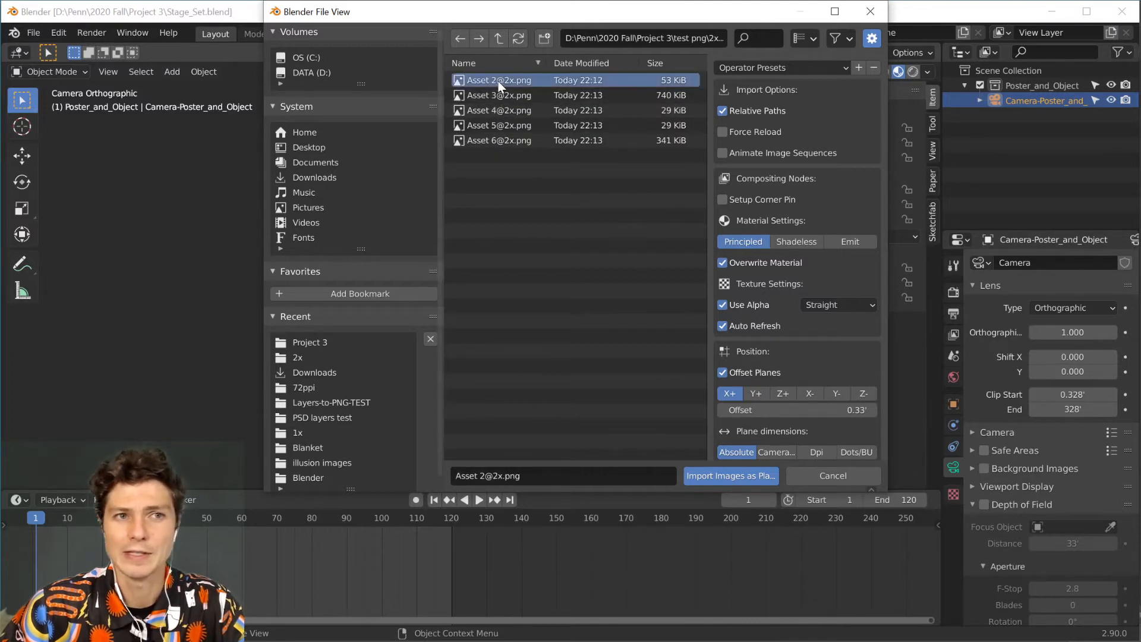
{"action": "left_click", "coordinate": [499, 140], "text": "shift"}
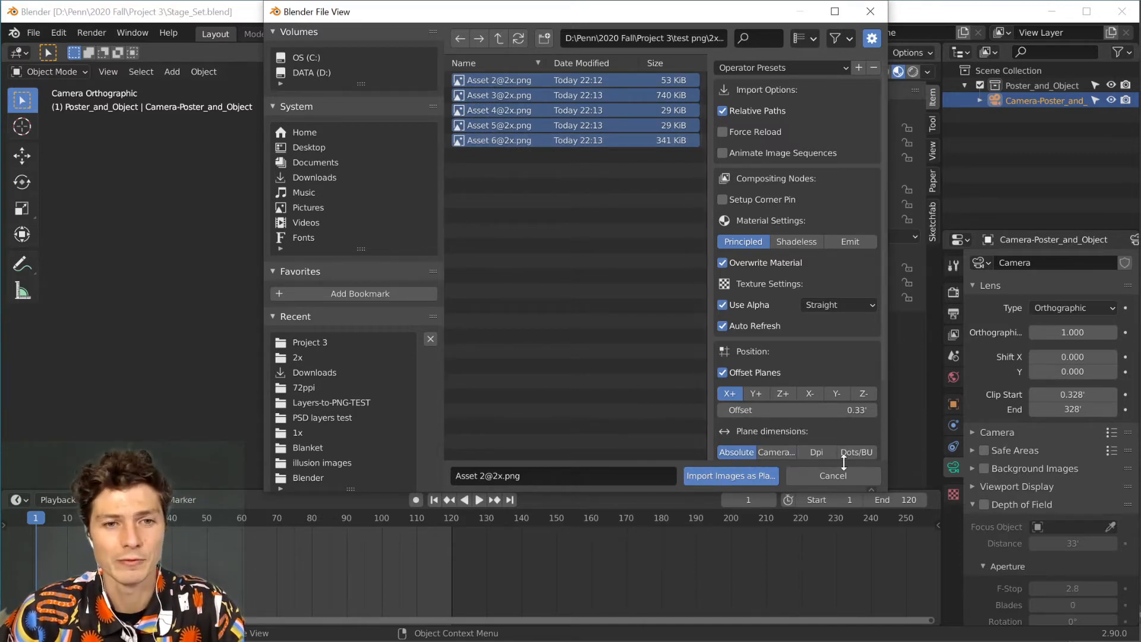
{"action": "left_click", "coordinate": [852, 238]}
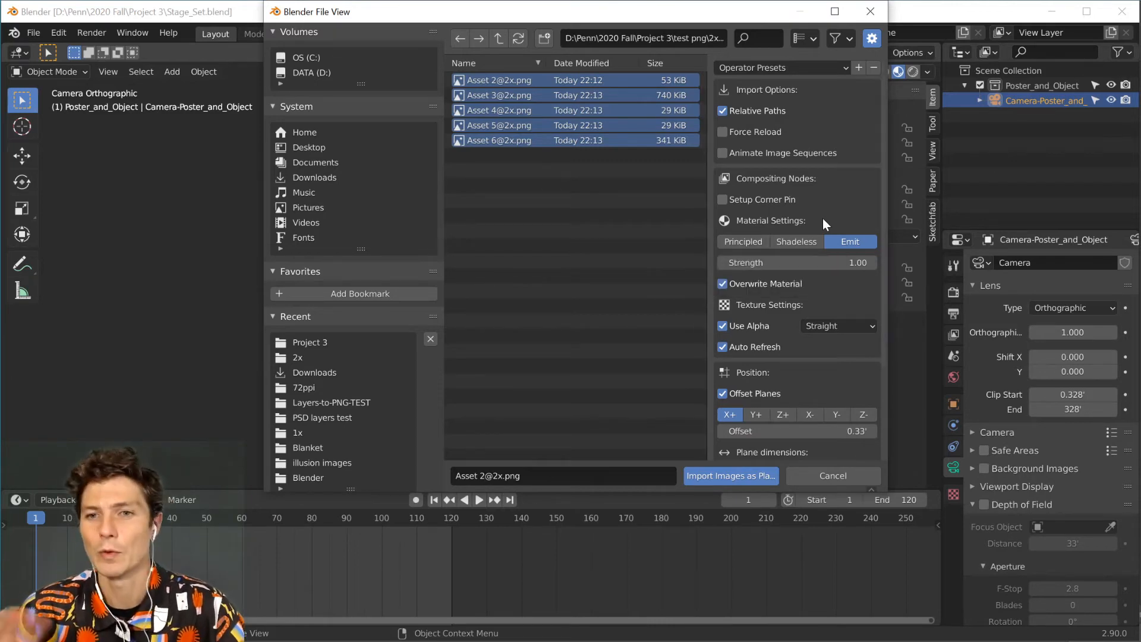
{"action": "left_click", "coordinate": [748, 475]}
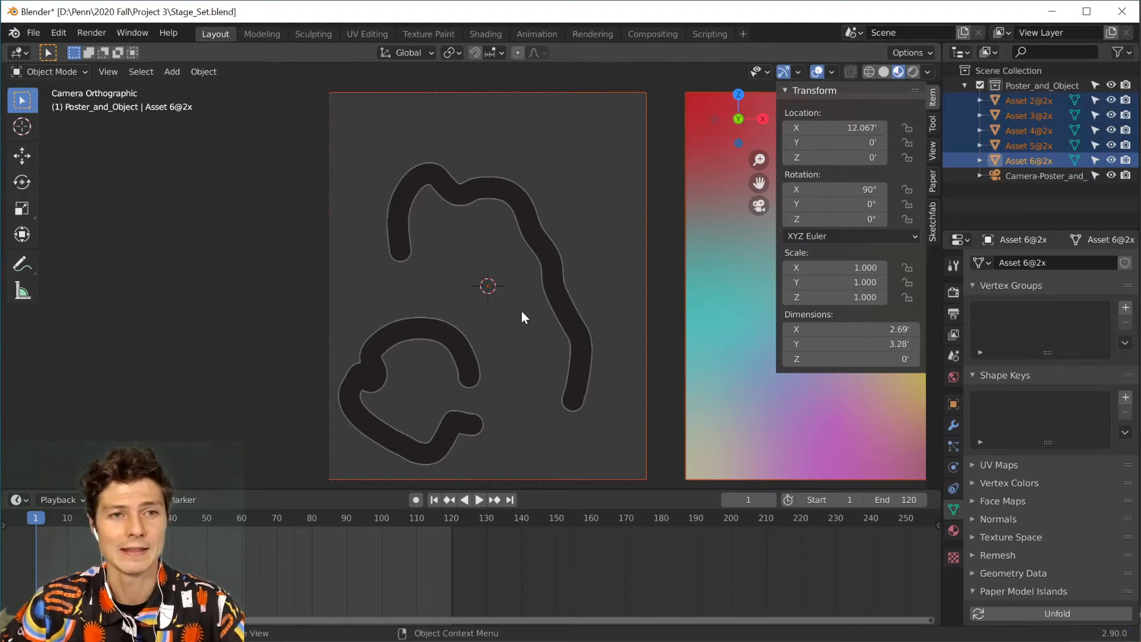
- Examine the row of imported image planes from the front and in perspective, including their placement relative to the camera
{"action": "scroll", "coordinate": [522, 312], "scroll_direction": "down", "scroll_amount": 5}
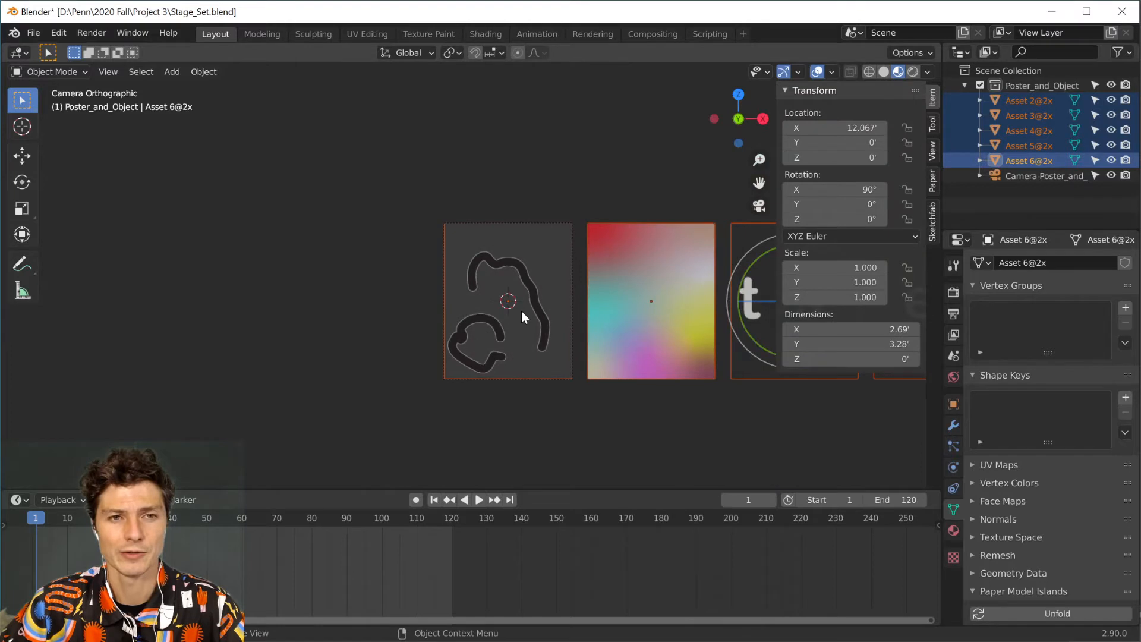
{"action": "middle_click_drag", "start_coordinate": [622, 284], "coordinate": [259, 272], "text": "shift"}
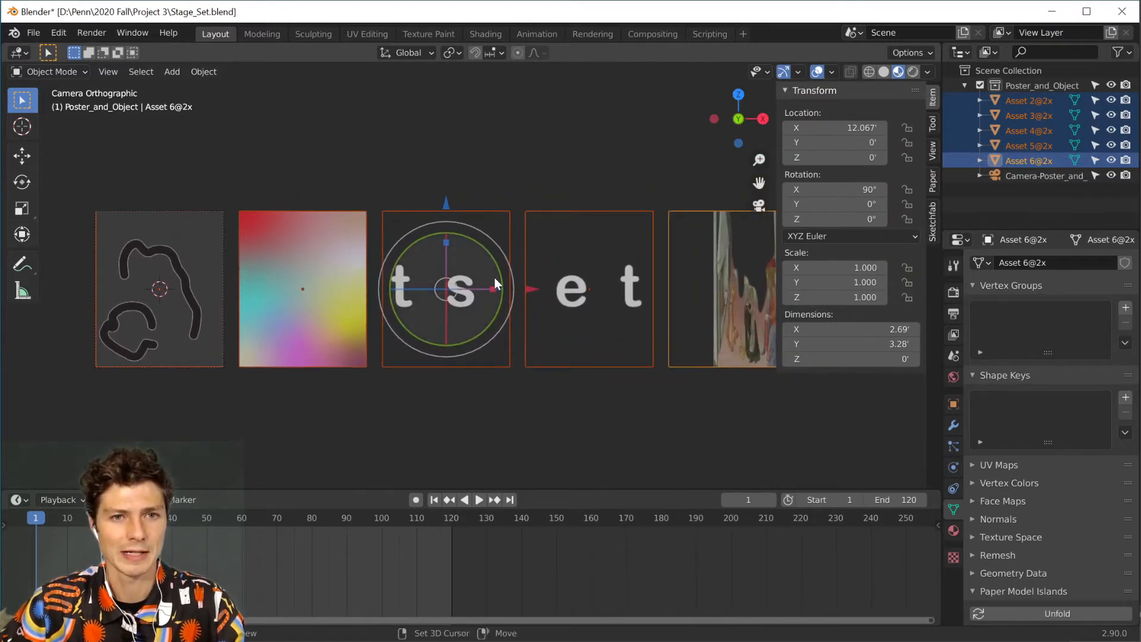
{"action": "scroll", "coordinate": [486, 305], "scroll_direction": "up", "scroll_amount": 3}
{"action": "scroll", "coordinate": [492, 306], "scroll_direction": "down", "scroll_amount": 3}
{"action": "middle_click_drag", "start_coordinate": [545, 293], "coordinate": [512, 336]}
{"action": "scroll", "coordinate": [512, 336], "scroll_direction": "down", "scroll_amount": 4}
{"action": "middle_click_drag", "start_coordinate": [635, 349], "coordinate": [519, 329]}
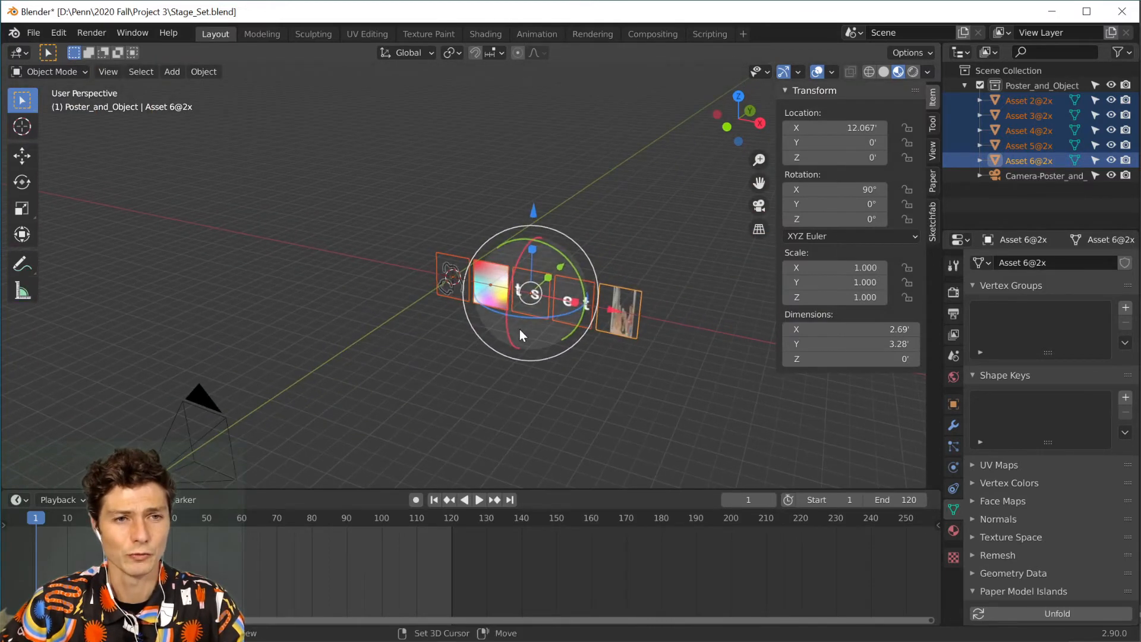
{"action": "scroll", "coordinate": [519, 329], "scroll_direction": "up", "scroll_amount": 2}
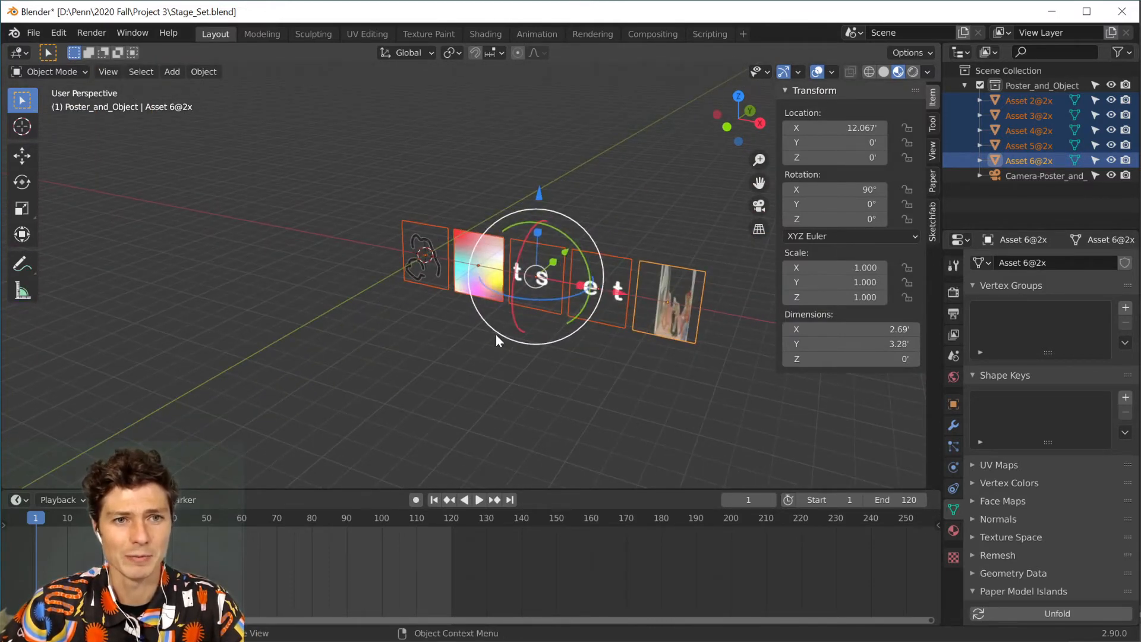
{"action": "middle_click_drag", "start_coordinate": [426, 363], "coordinate": [504, 318]}
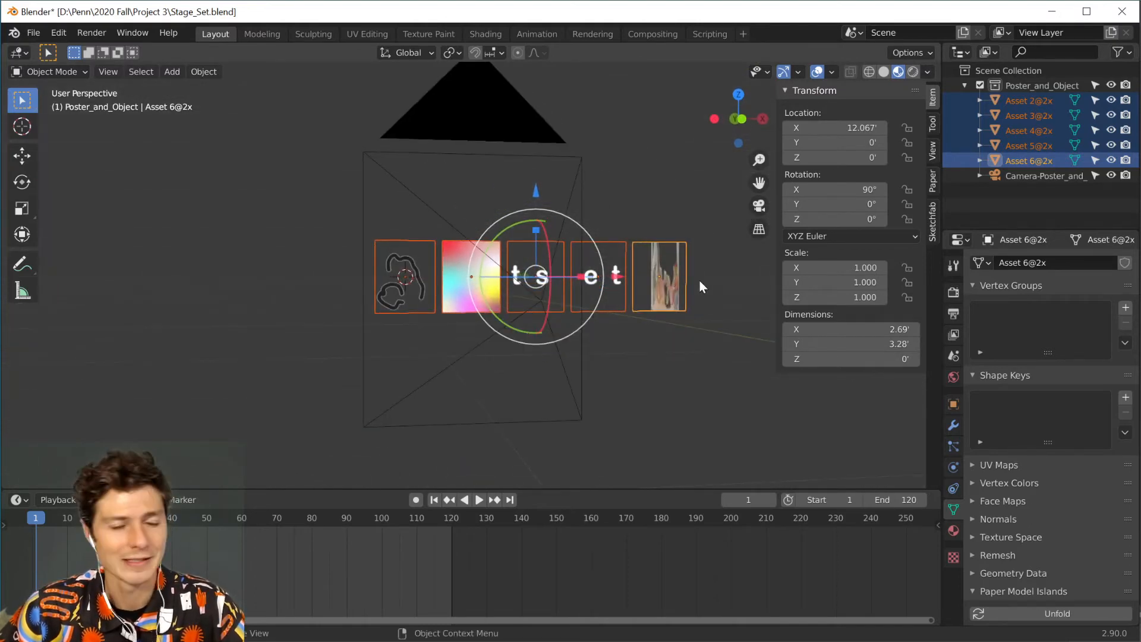
{"action": "mouse_move", "coordinate": [180, 138]}
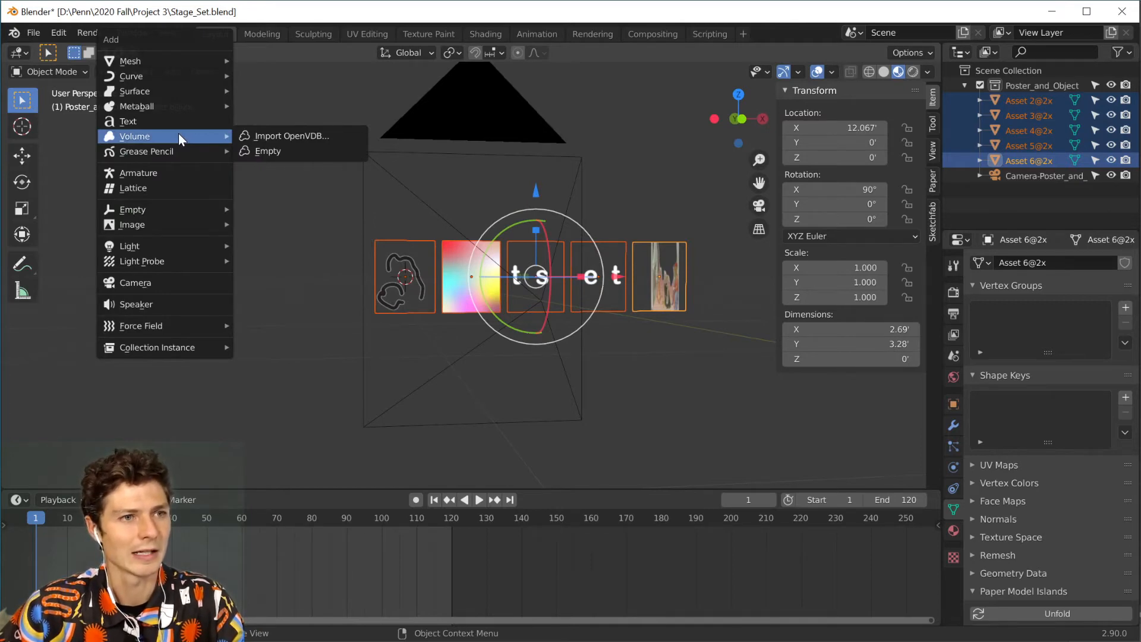
{"action": "mouse_move", "coordinate": [162, 230]}
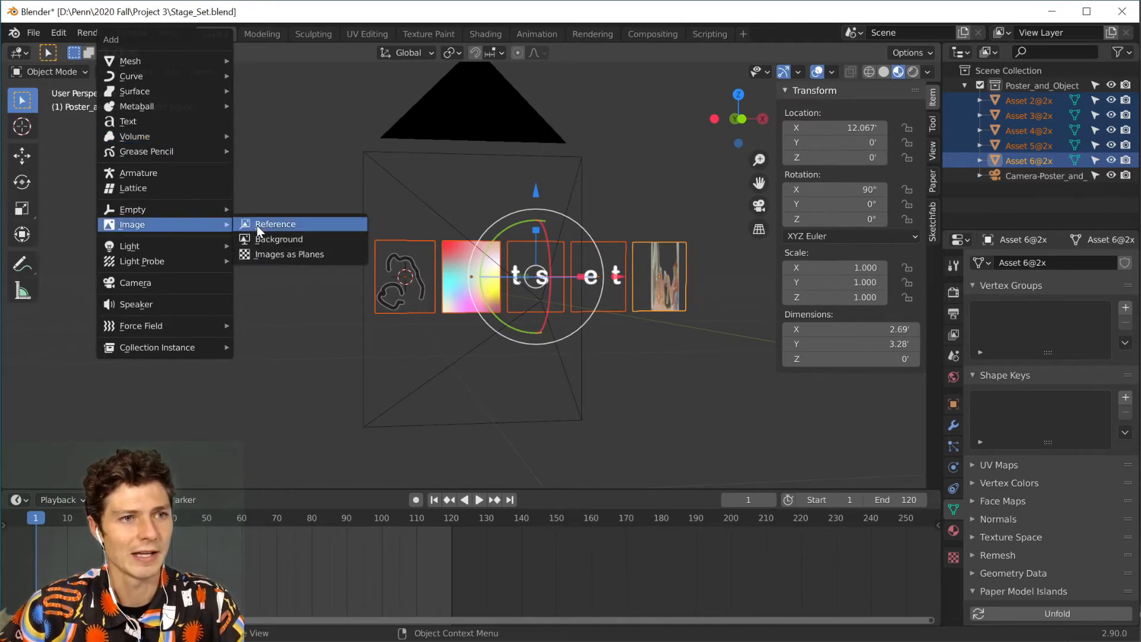
{"action": "left_click", "coordinate": [293, 255]}
{"action": "double_click", "coordinate": [481, 92]}
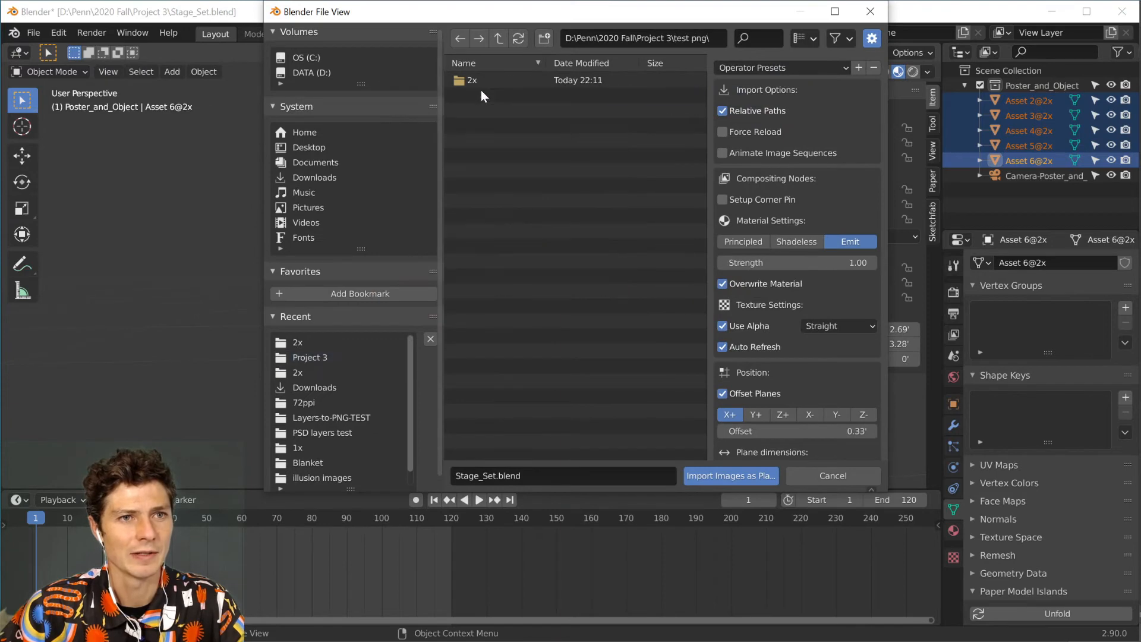
{"action": "double_click", "coordinate": [480, 81]}
{"action": "left_click", "coordinate": [473, 94]}
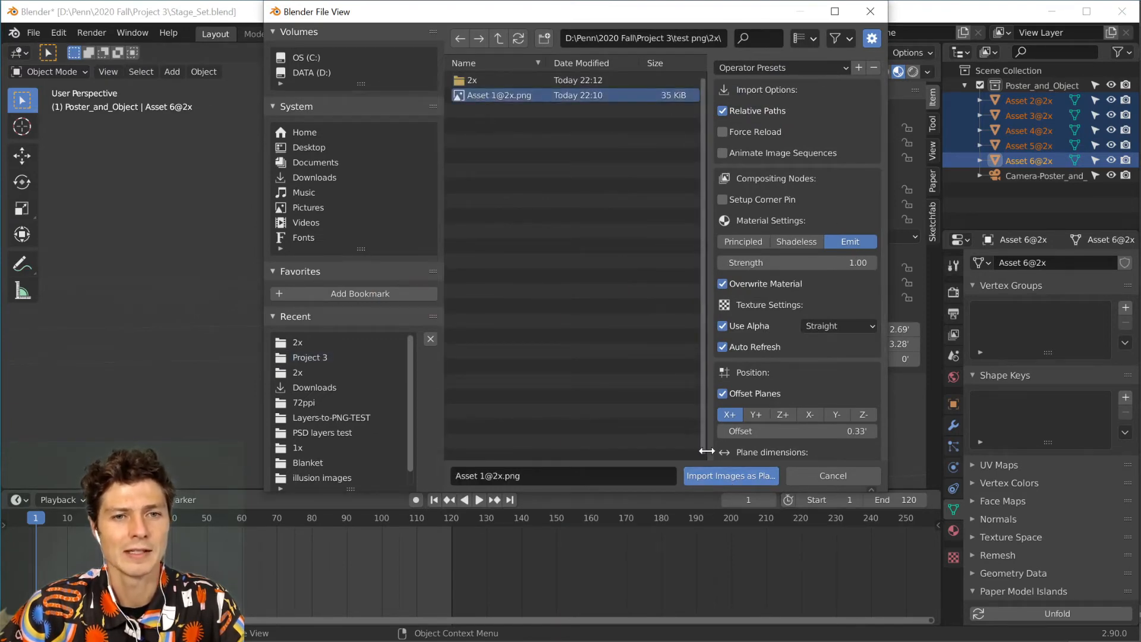
{"action": "left_click", "coordinate": [706, 471]}
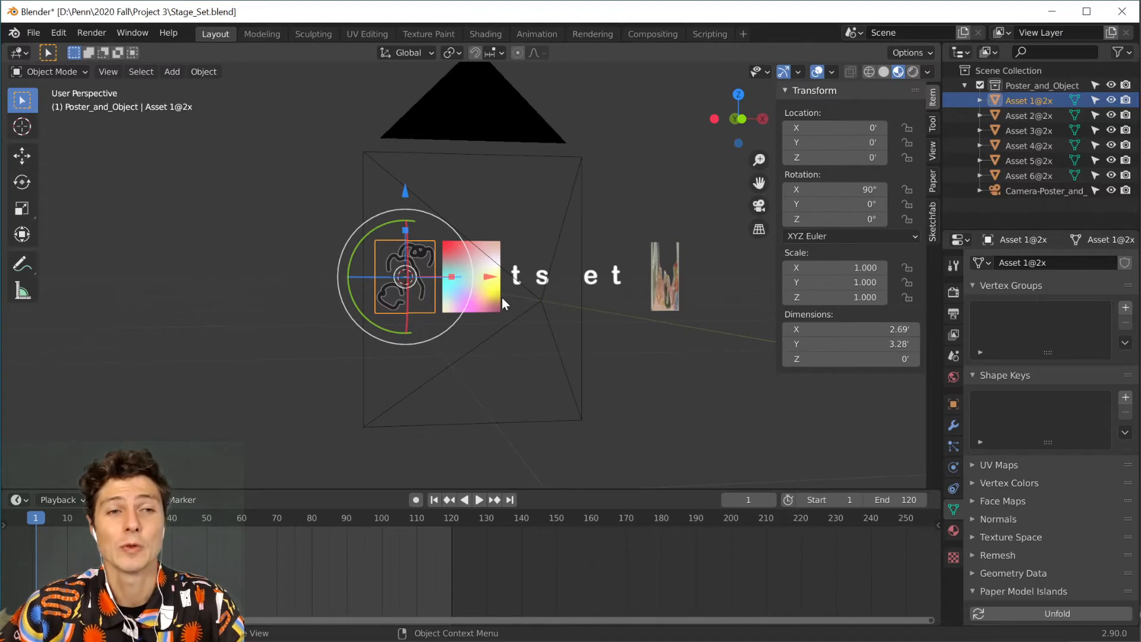
- Set the X location of the colour gradient plane, Asset 3@2x, to 0
{"action": "middle_click_drag", "start_coordinate": [654, 266], "coordinate": [490, 257]}
{"action": "left_click", "coordinate": [481, 261]}
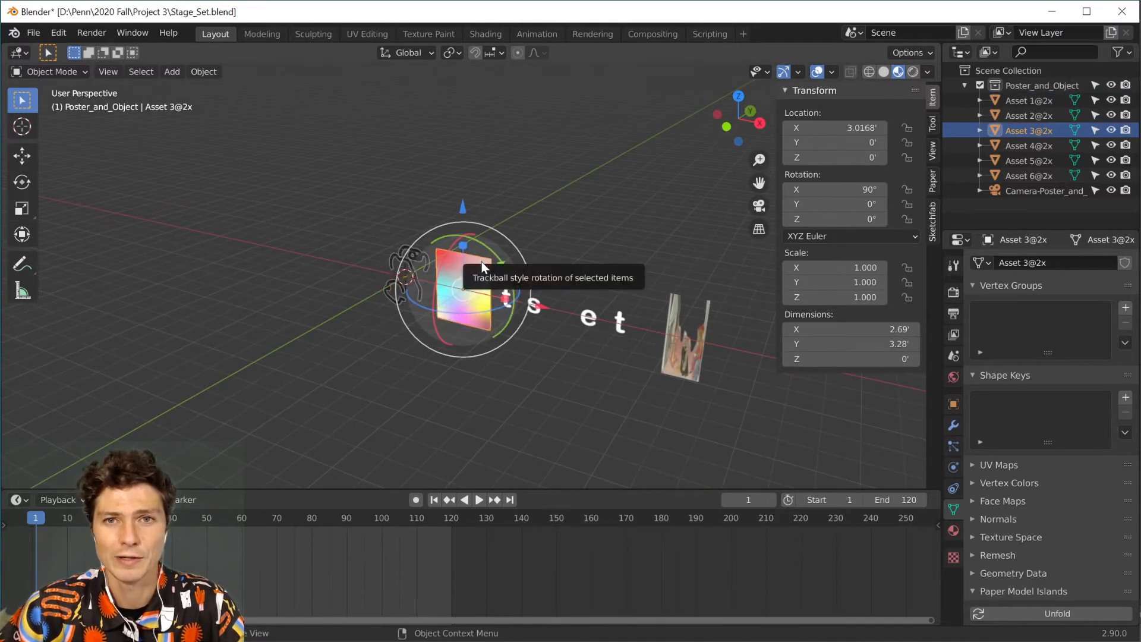
{"action": "left_click", "coordinate": [1015, 145]}
{"action": "left_click", "coordinate": [1016, 161]}
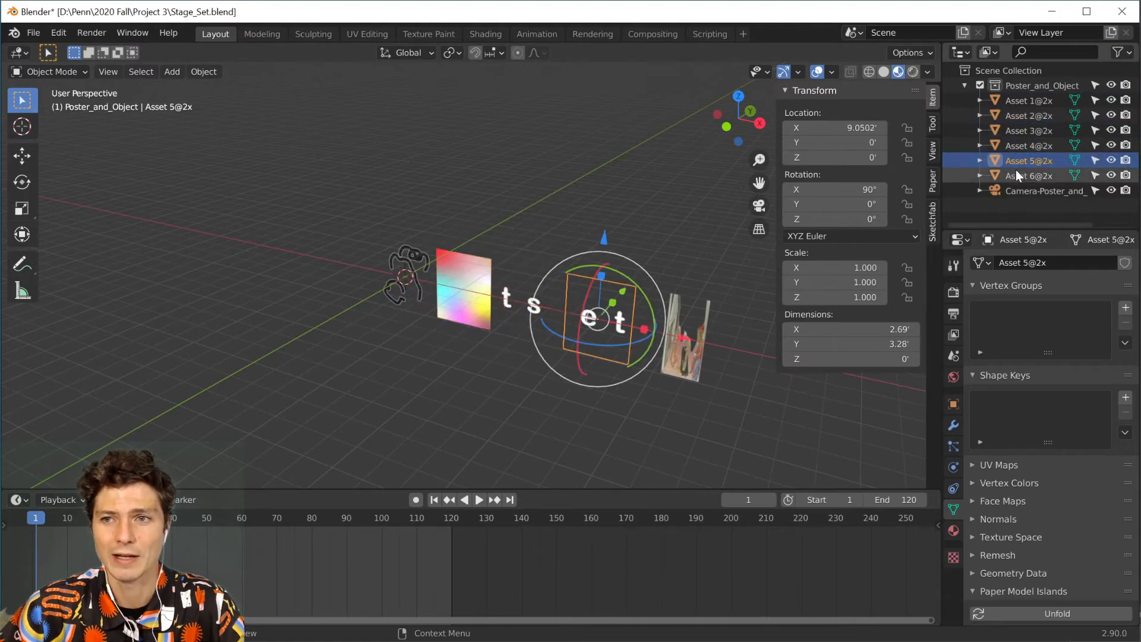
{"action": "left_click", "coordinate": [1016, 173]}
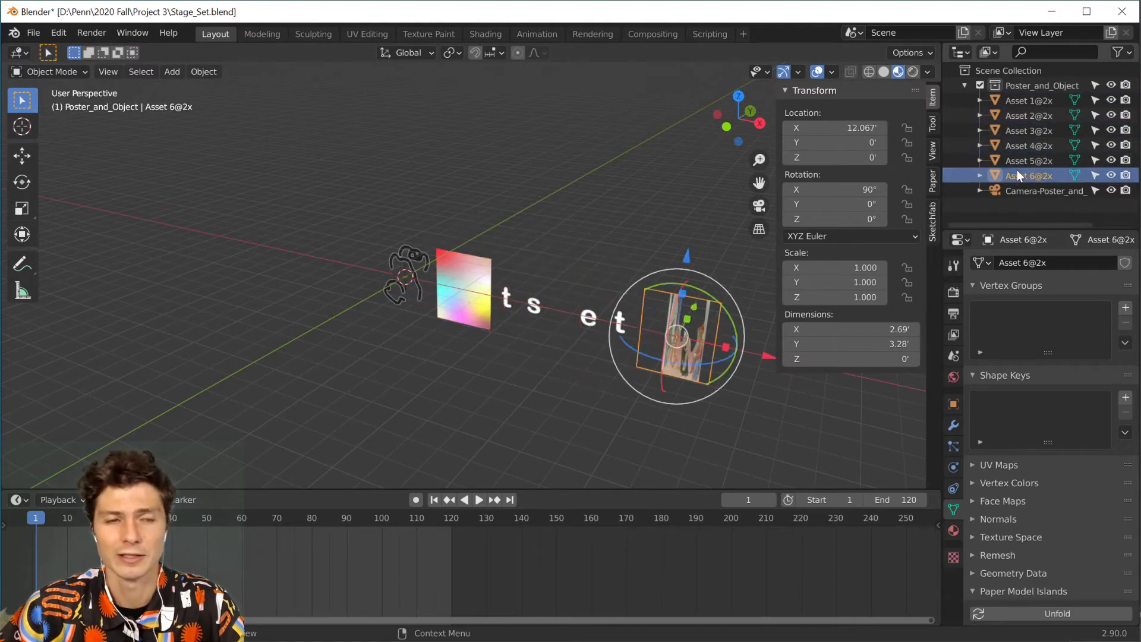
{"action": "left_click", "coordinate": [481, 280]}
{"action": "double_click", "coordinate": [835, 127]}
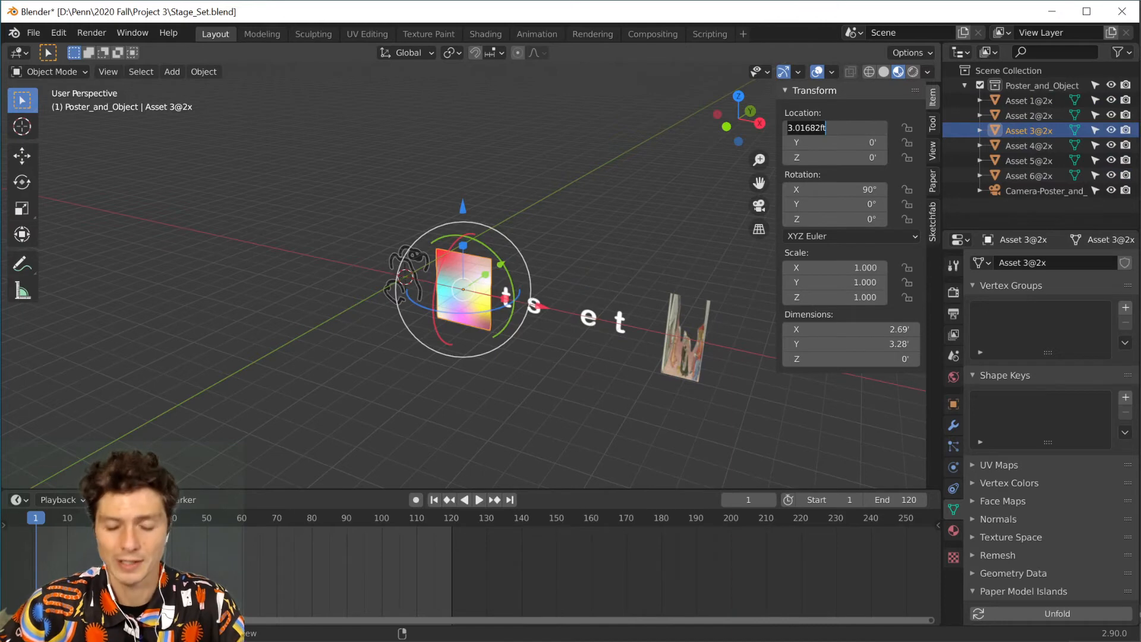
{"action": "type", "text": "0"}
{"action": "key", "text": "Return"}
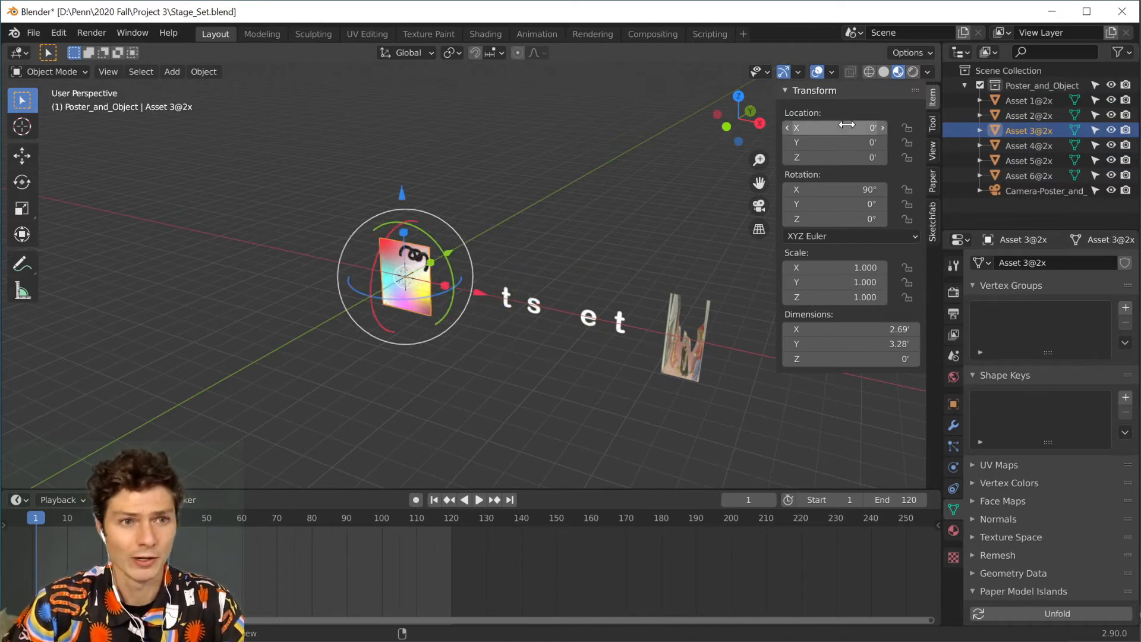
- Set the X location of both letter planes, Asset 4@2x ("t s") and Asset 5@2x ("e t"), to 0
{"action": "left_click", "coordinate": [534, 313]}
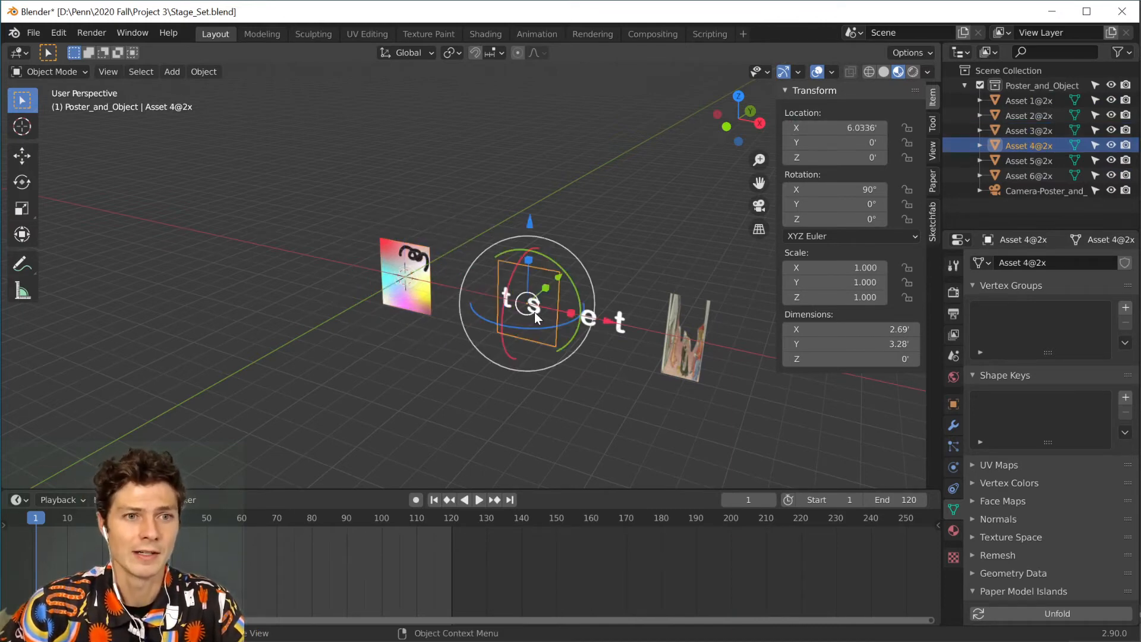
{"action": "double_click", "coordinate": [828, 128]}
{"action": "type", "text": "0"}
{"action": "key", "text": "Return"}
{"action": "left_click", "coordinate": [593, 329]}
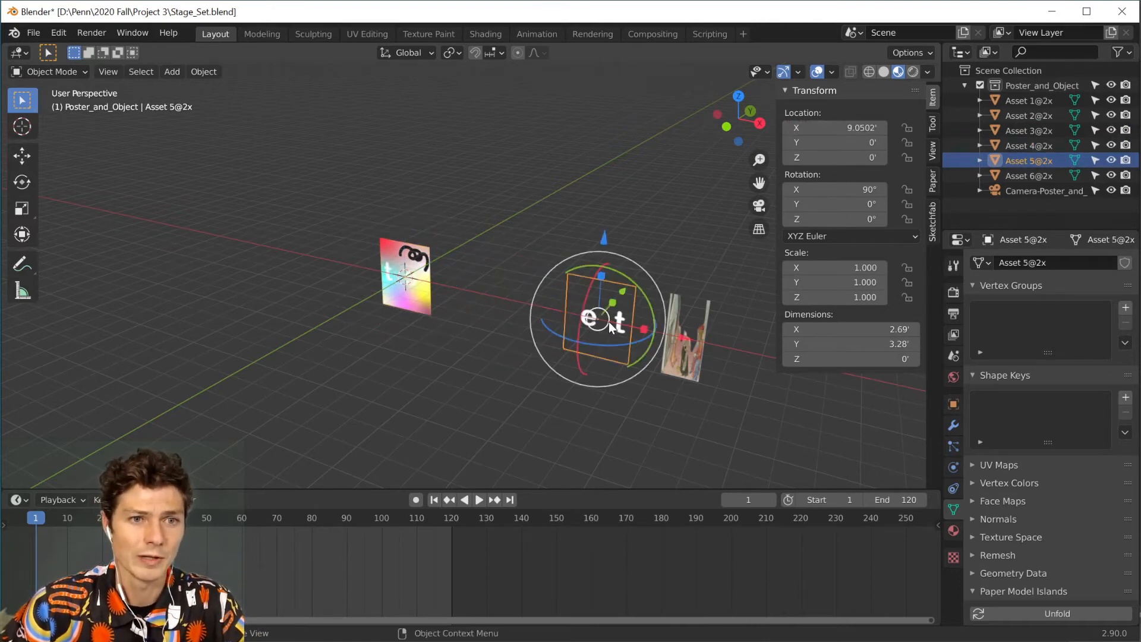
{"action": "double_click", "coordinate": [828, 128]}
{"action": "type", "text": "0"}
{"action": "key", "text": "Return"}
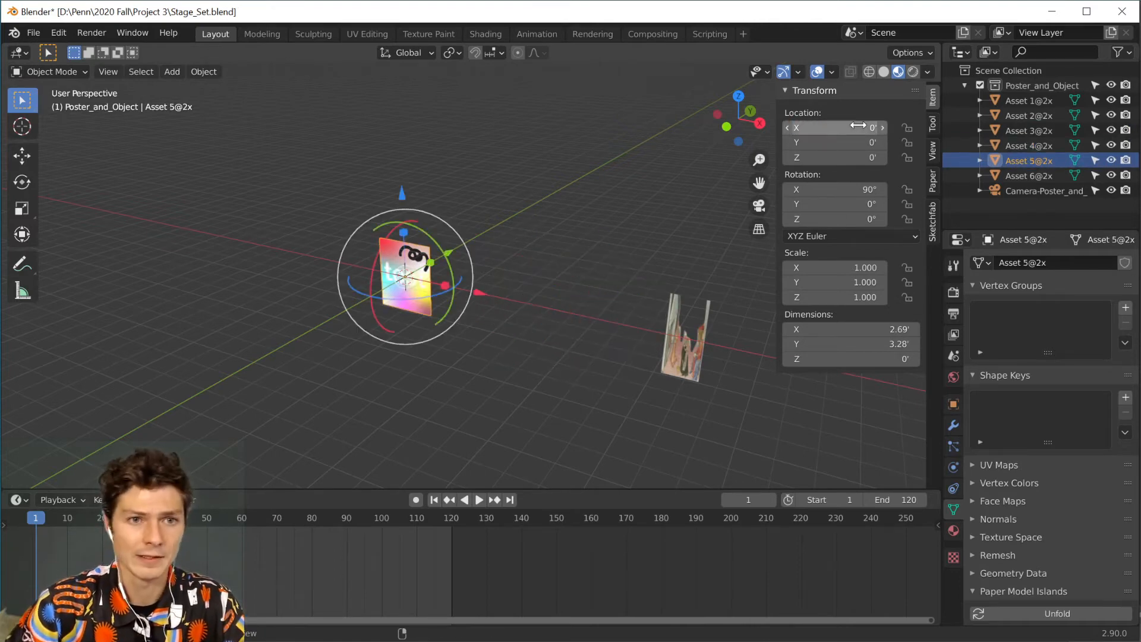
- Set the X location of the painting plane, Asset 6@2x, to 0
{"action": "left_click", "coordinate": [700, 340]}
{"action": "double_click", "coordinate": [810, 128]}
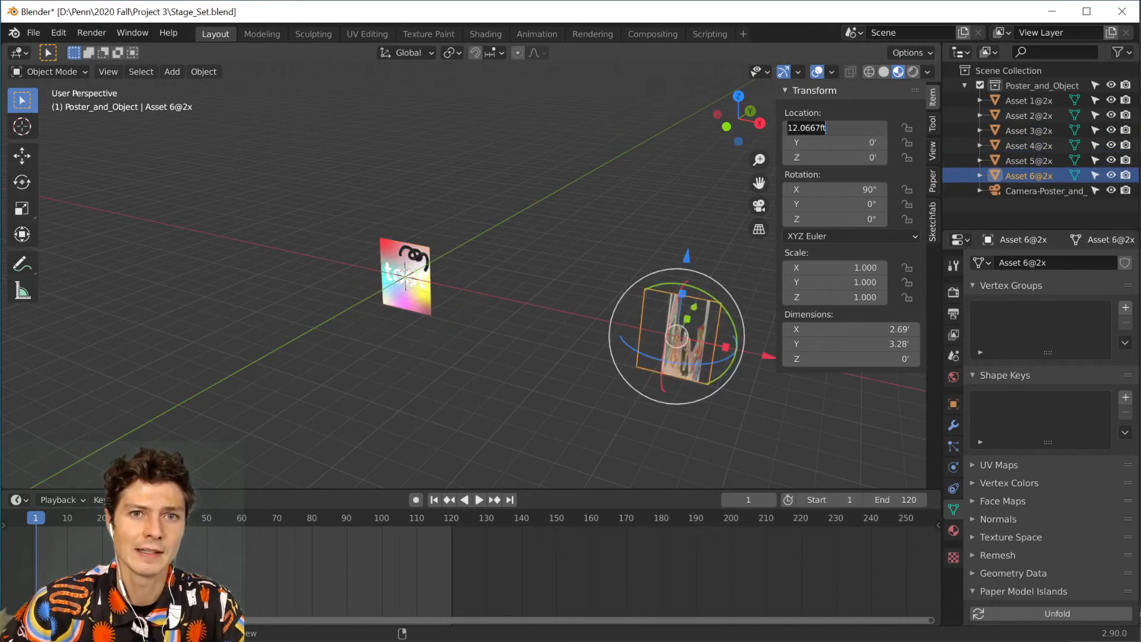
{"action": "type", "text": "0"}
{"action": "key", "text": "Return"}
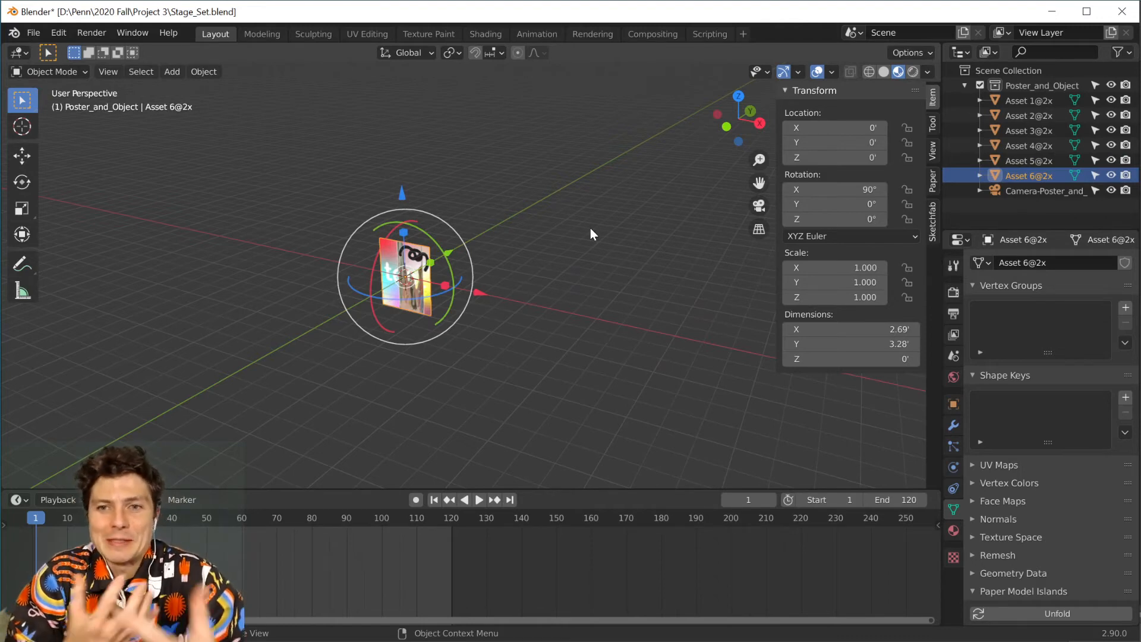
{"action": "scroll", "coordinate": [418, 274], "scroll_direction": "up", "scroll_amount": 2}
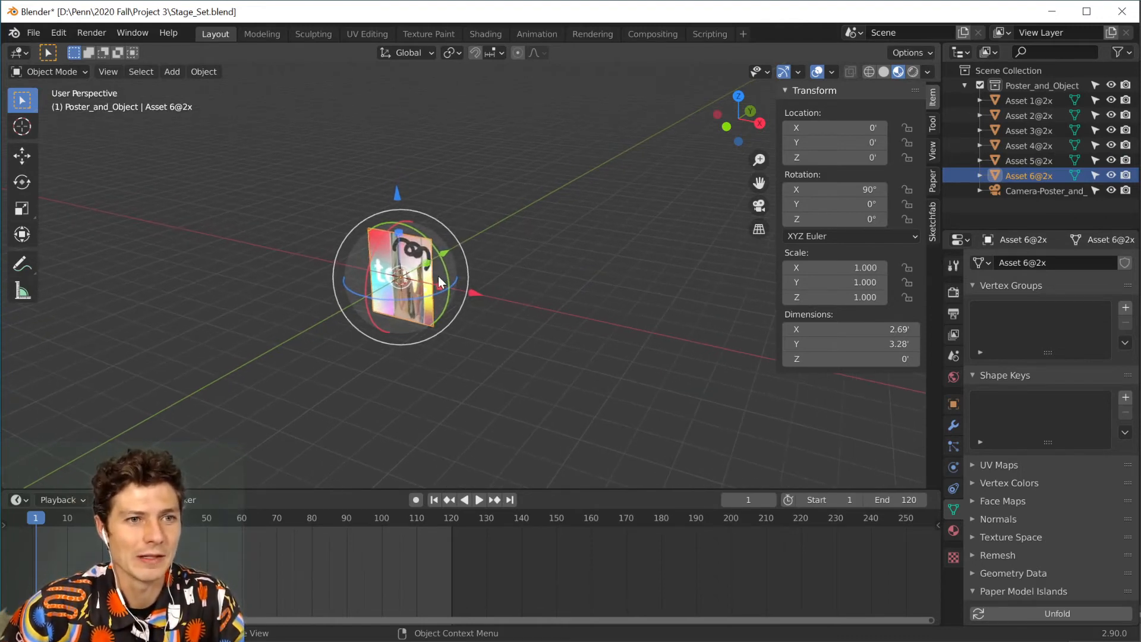
- Look through the camera and examine how the overlapping image planes fill the poster frame
{"action": "left_click", "coordinate": [110, 72]}
{"action": "mouse_move", "coordinate": [151, 246]}
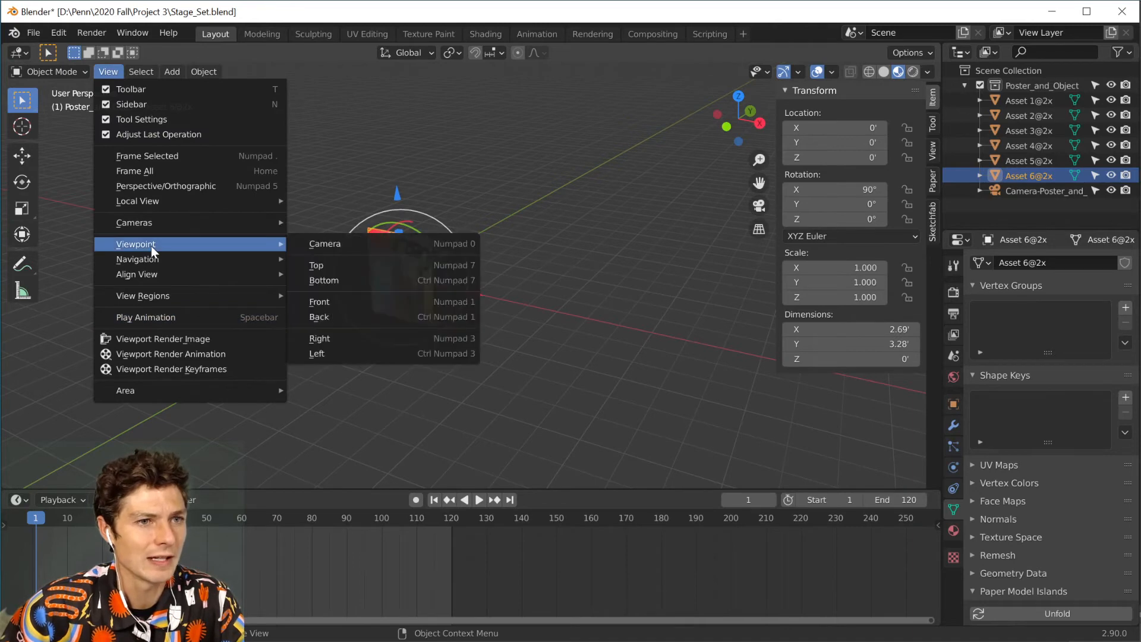
{"action": "left_click", "coordinate": [333, 244]}
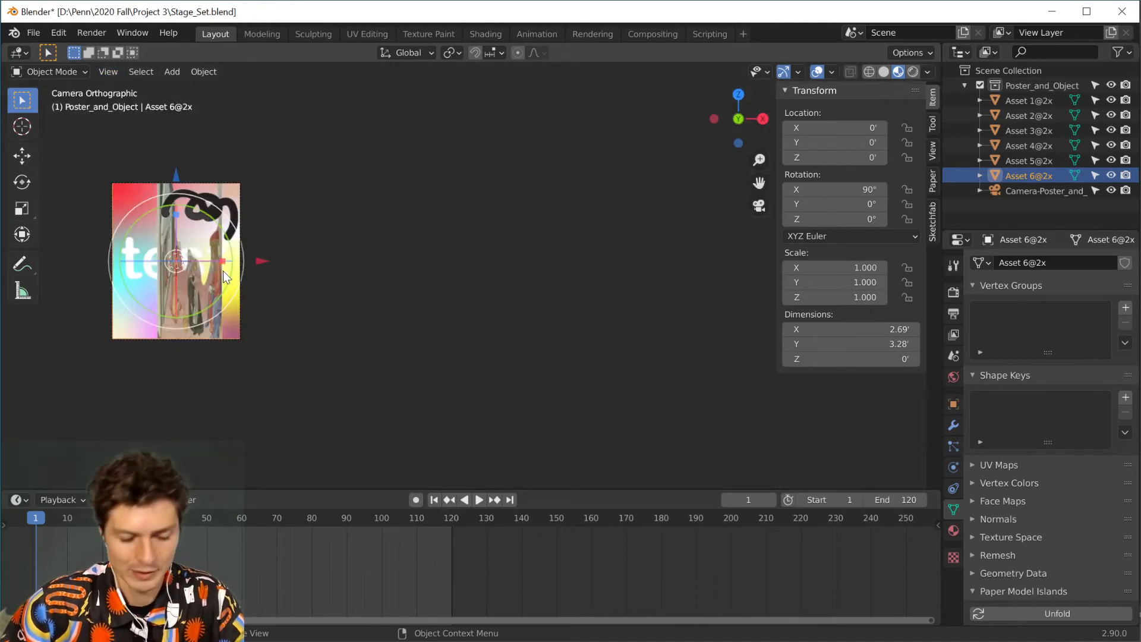
{"action": "middle_click_drag", "start_coordinate": [249, 233], "coordinate": [517, 272], "text": "shift"}
{"action": "scroll", "coordinate": [517, 273], "scroll_direction": "up", "scroll_amount": 6}
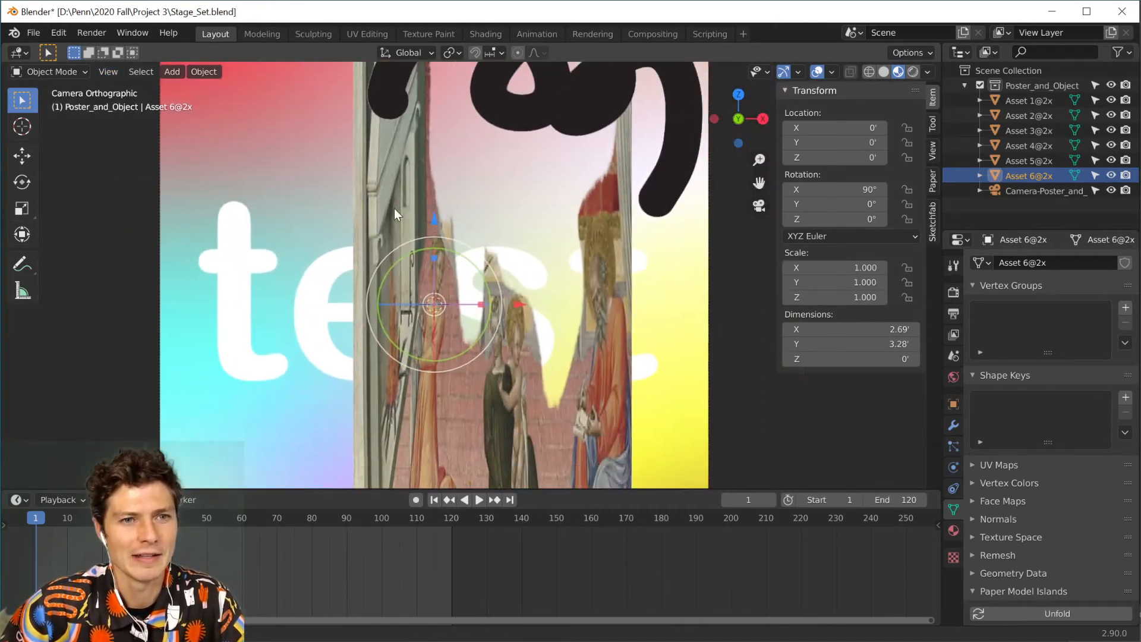
{"action": "scroll", "coordinate": [394, 212], "scroll_direction": "down", "scroll_amount": 4}
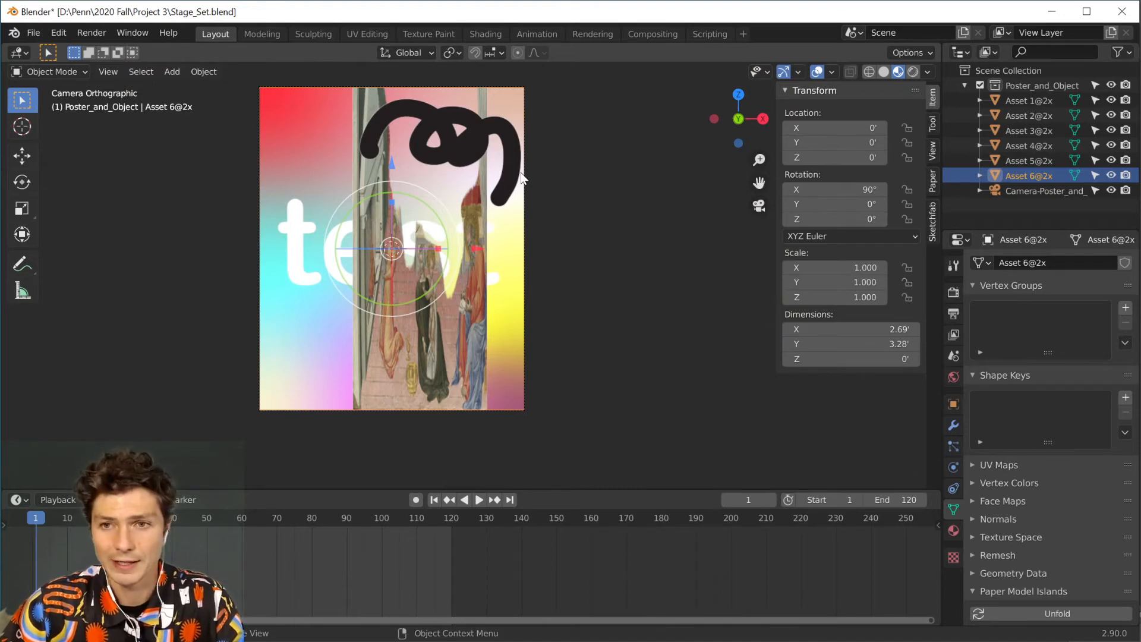
- View the scene from the right side to check how the image planes stack at the origin
{"action": "key", "text": "grave"}
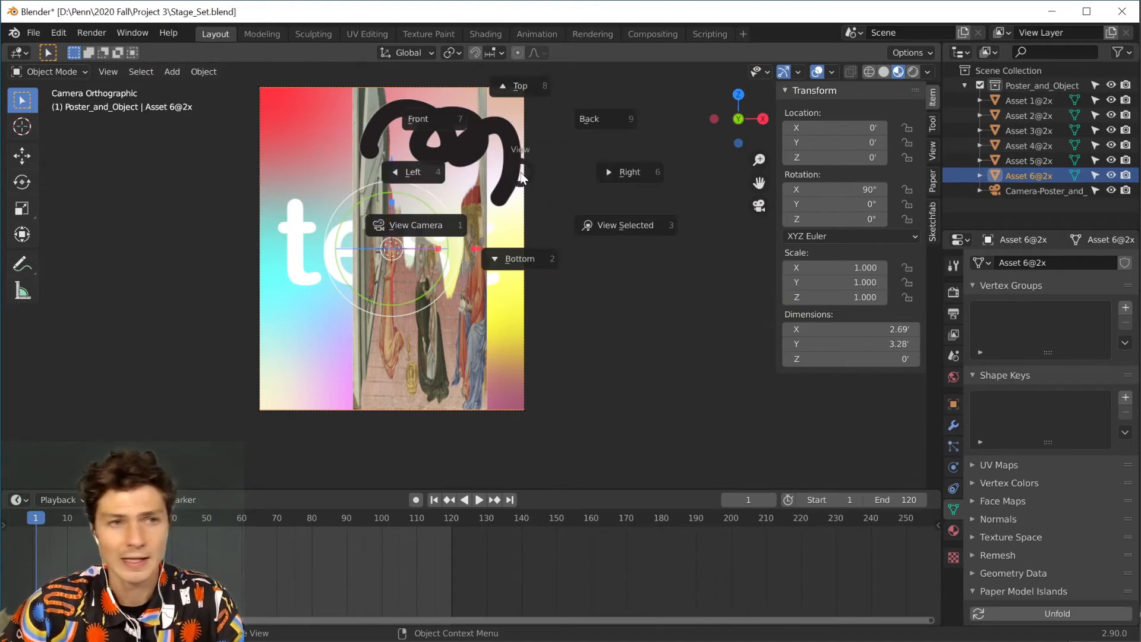
{"action": "left_click", "coordinate": [621, 172]}
{"action": "key", "text": "KP_Decimal"}
{"action": "middle_click_drag", "start_coordinate": [532, 437], "coordinate": [505, 343]}
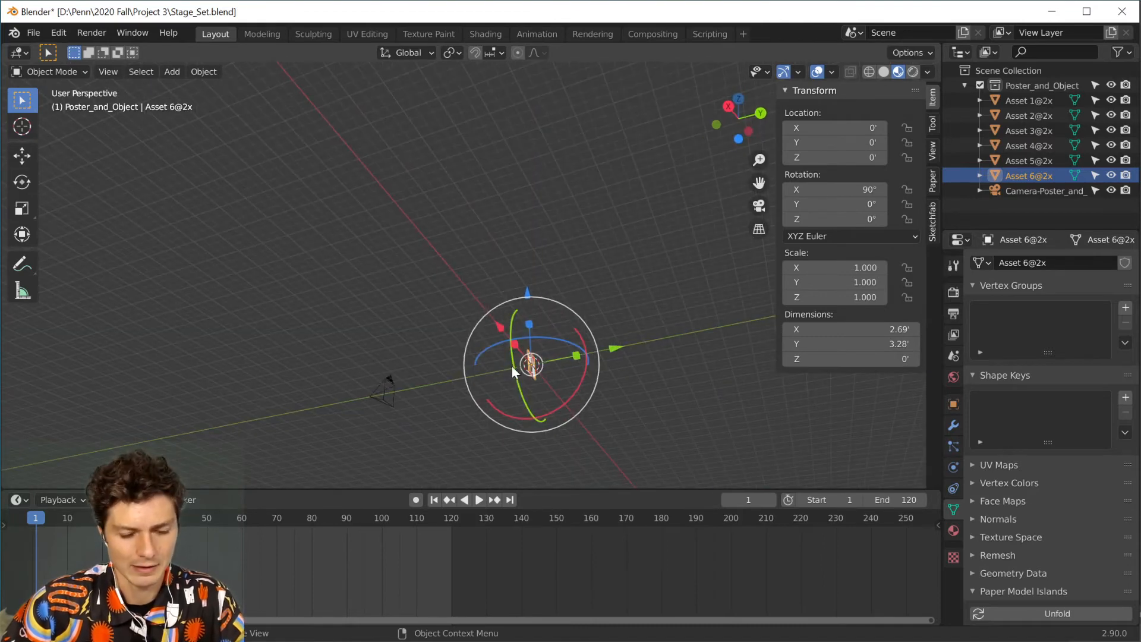
{"action": "key", "text": "grave"}
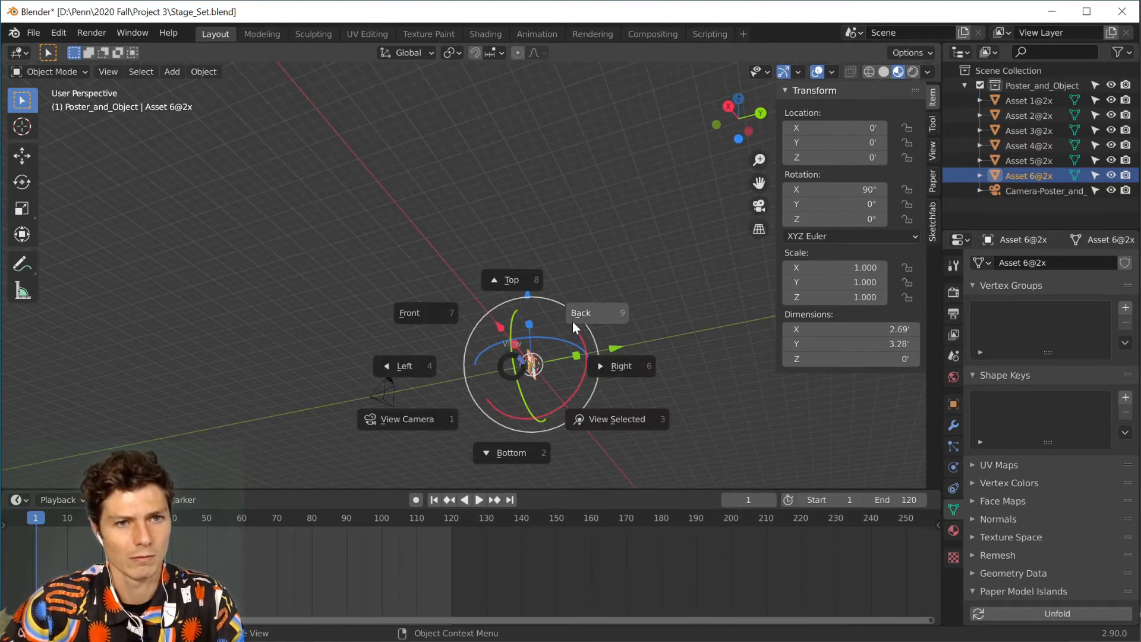
{"action": "left_click", "coordinate": [618, 366]}
{"action": "scroll", "coordinate": [550, 373], "scroll_direction": "up", "scroll_amount": 14}
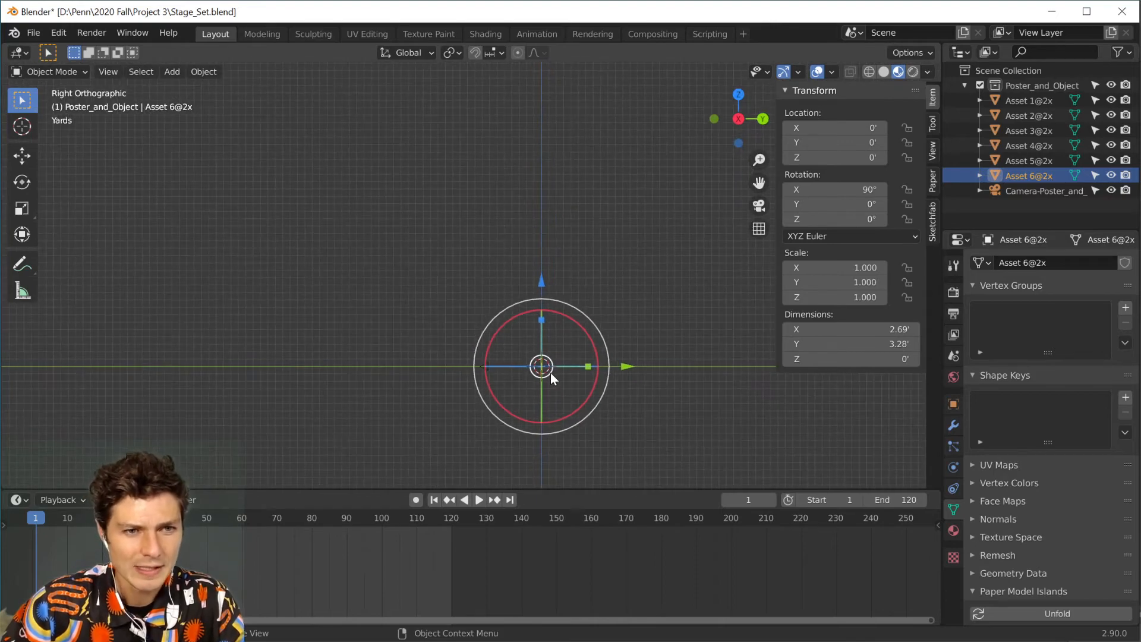
{"action": "middle_click_drag", "start_coordinate": [538, 351], "coordinate": [570, 354], "text": "shift"}
{"action": "scroll", "coordinate": [578, 222], "scroll_direction": "up", "scroll_amount": 6}
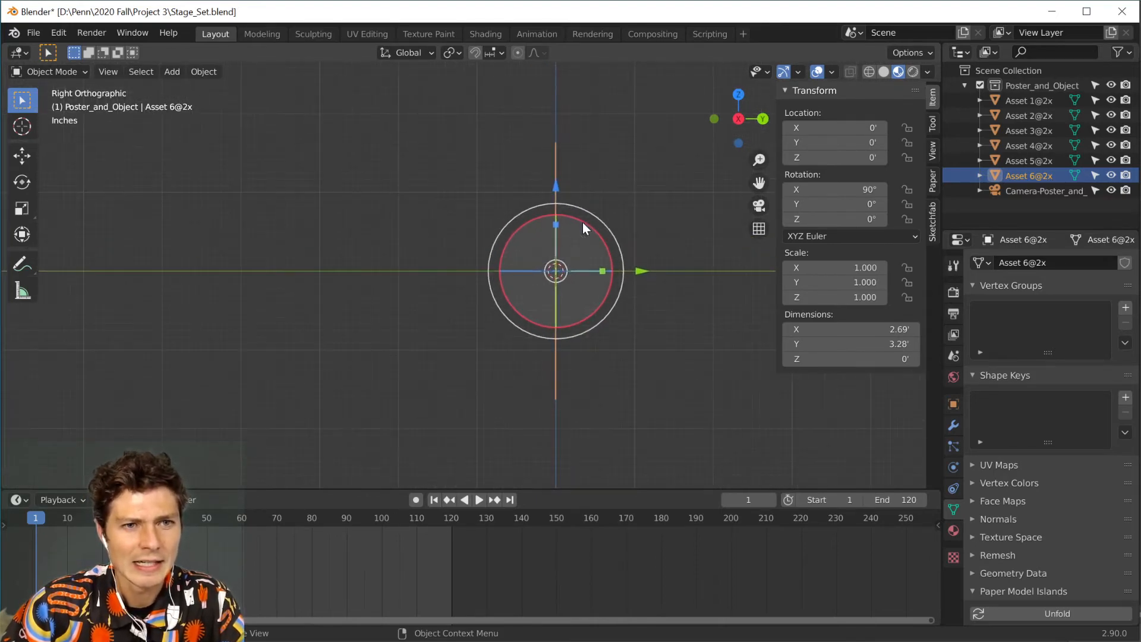
- Examine the planes and camera from an angle, return to the camera view, and select Camera-Poster_and_Object to inspect its lens settings
{"action": "scroll", "coordinate": [583, 223], "scroll_direction": "down", "scroll_amount": 20}
{"action": "scroll", "coordinate": [574, 214], "scroll_direction": "down", "scroll_amount": 2}
{"action": "middle_click_drag", "start_coordinate": [576, 215], "coordinate": [556, 277], "text": "shift"}
{"action": "middle_click_drag", "start_coordinate": [556, 277], "coordinate": [429, 350]}
{"action": "scroll", "coordinate": [543, 286], "scroll_direction": "down", "scroll_amount": 10}
{"action": "scroll", "coordinate": [543, 284], "scroll_direction": "up", "scroll_amount": 10}
{"action": "scroll", "coordinate": [429, 349], "scroll_direction": "up", "scroll_amount": 2}
{"action": "middle_click_drag", "start_coordinate": [297, 362], "coordinate": [193, 94], "text": "shift"}
{"action": "scroll", "coordinate": [466, 384], "scroll_direction": "up", "scroll_amount": 4}
{"action": "left_click", "coordinate": [99, 71]}
{"action": "mouse_move", "coordinate": [142, 239]}
{"action": "left_click", "coordinate": [315, 237]}
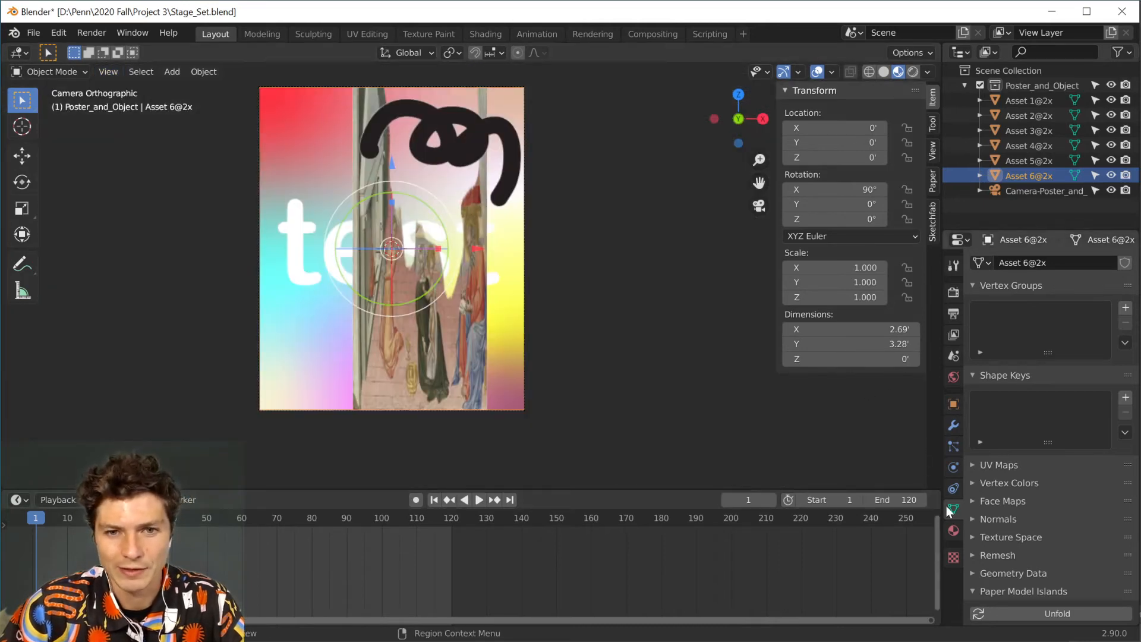
{"action": "left_click", "coordinate": [1024, 191]}
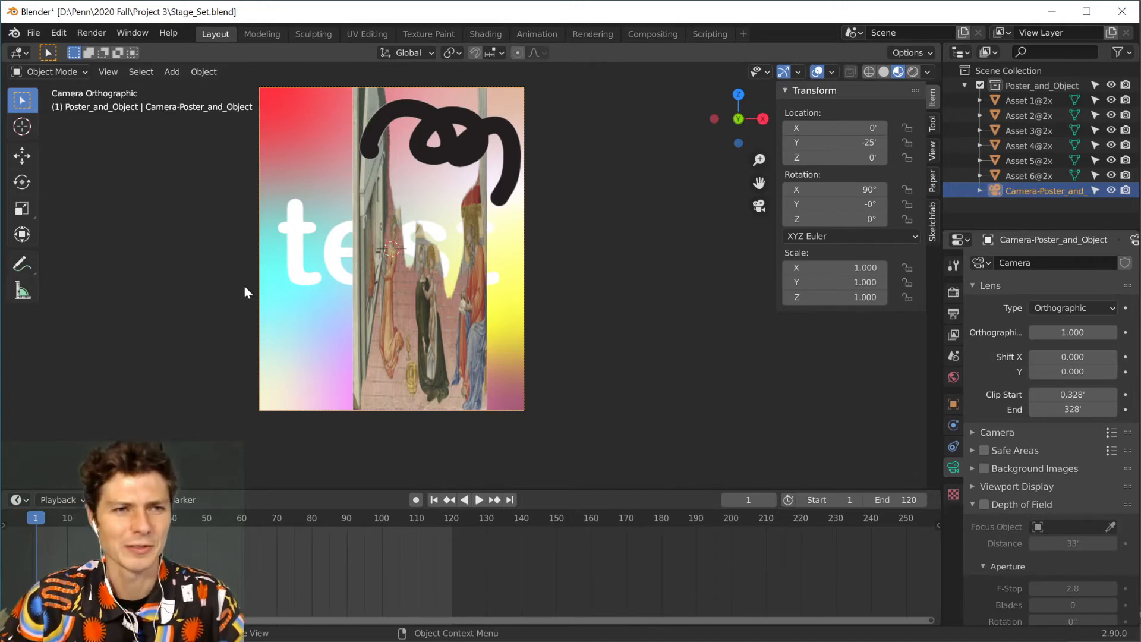
- Move the colour gradient plane, Asset 3@2x, back along Y, well behind the other planes
{"action": "middle_click_drag", "start_coordinate": [644, 184], "coordinate": [563, 311]}
{"action": "scroll", "coordinate": [611, 206], "scroll_direction": "up", "scroll_amount": 2}
{"action": "scroll", "coordinate": [612, 205], "scroll_direction": "down", "scroll_amount": 8}
{"action": "scroll", "coordinate": [535, 304], "scroll_direction": "up", "scroll_amount": 3}
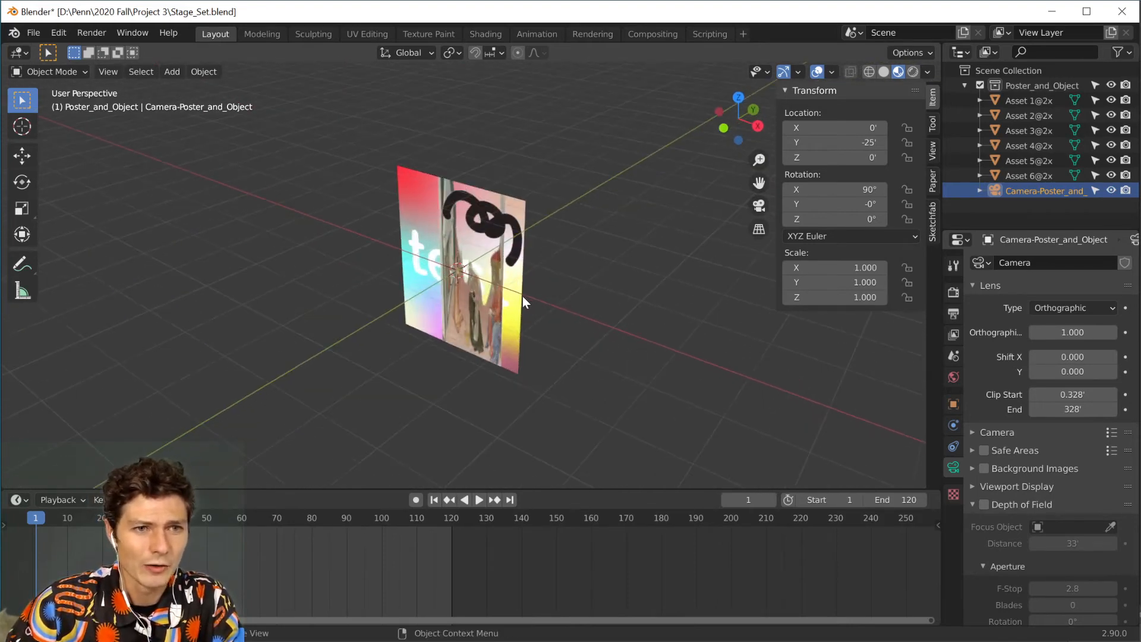
{"action": "scroll", "coordinate": [532, 299], "scroll_direction": "up", "scroll_amount": 2}
{"action": "left_click", "coordinate": [480, 245]}
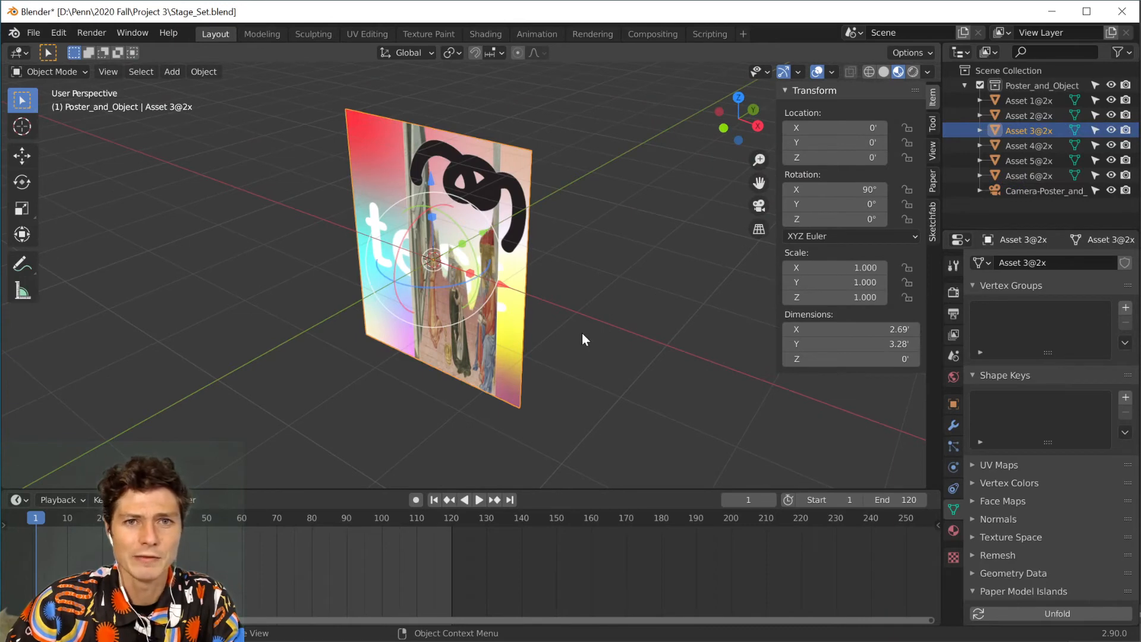
{"action": "left_click_drag", "start_coordinate": [850, 143], "coordinate": [899, 143]}
- Move both letter planes, Asset 4@2x and Asset 5@2x, back along Y to sit in front of the gradient
{"action": "left_click", "coordinate": [504, 186]}
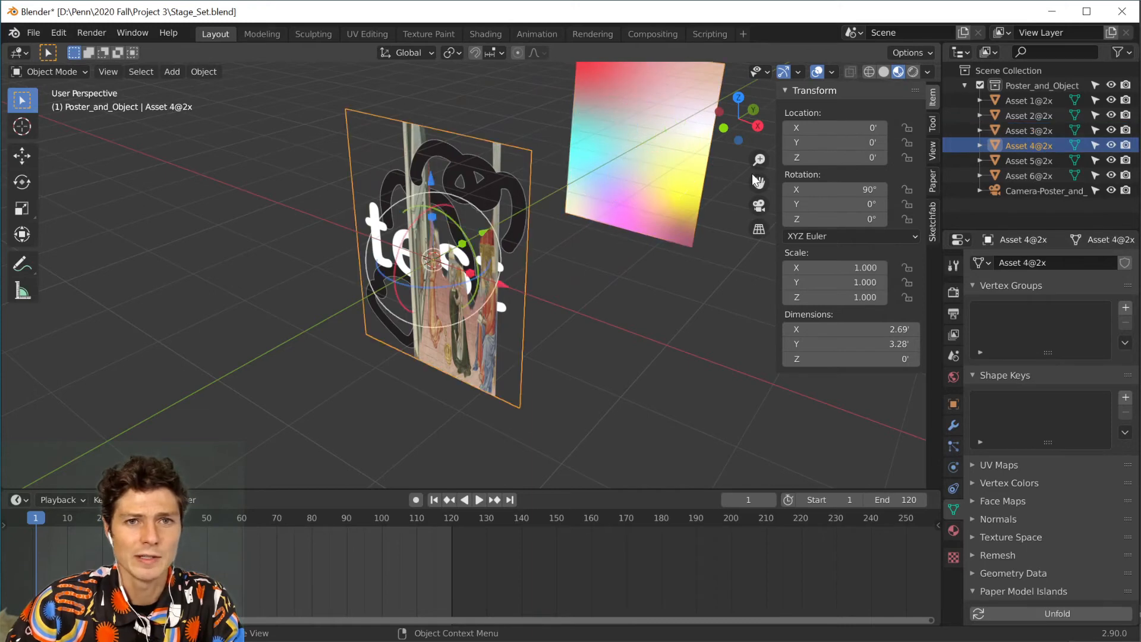
{"action": "left_click_drag", "start_coordinate": [849, 142], "coordinate": [875, 143]}
{"action": "left_click", "coordinate": [477, 308]}
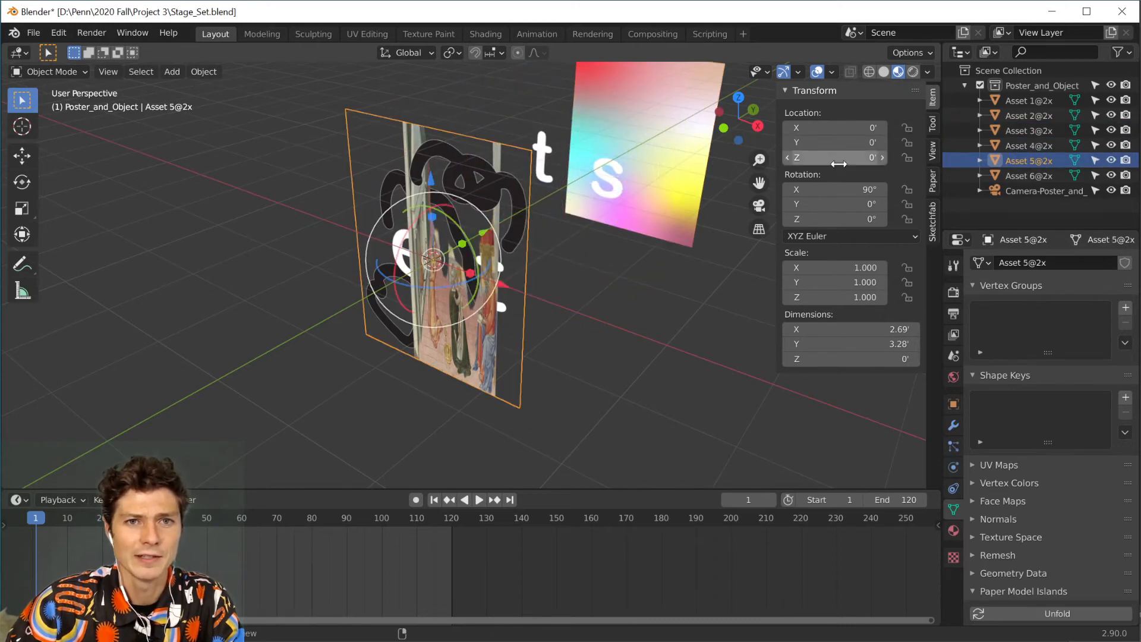
{"action": "left_click_drag", "start_coordinate": [838, 143], "coordinate": [862, 143]}
- Move the painting plane, Asset 6@2x, back along Y to 3.8333'
{"action": "left_click", "coordinate": [477, 375]}
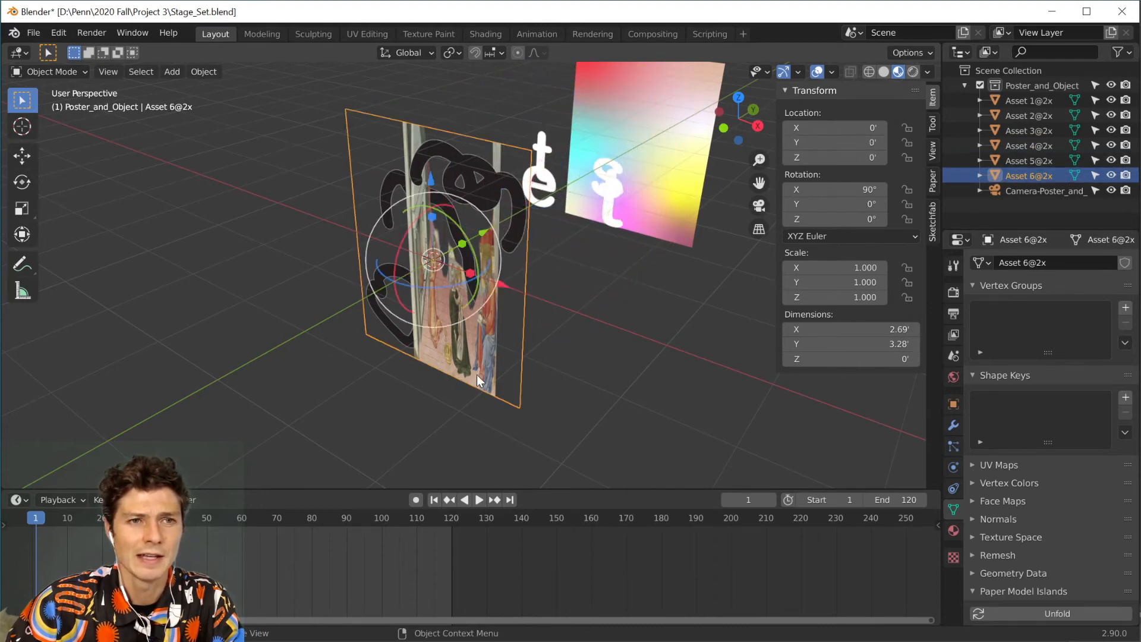
{"action": "left_click_drag", "start_coordinate": [839, 143], "coordinate": [854, 143]}
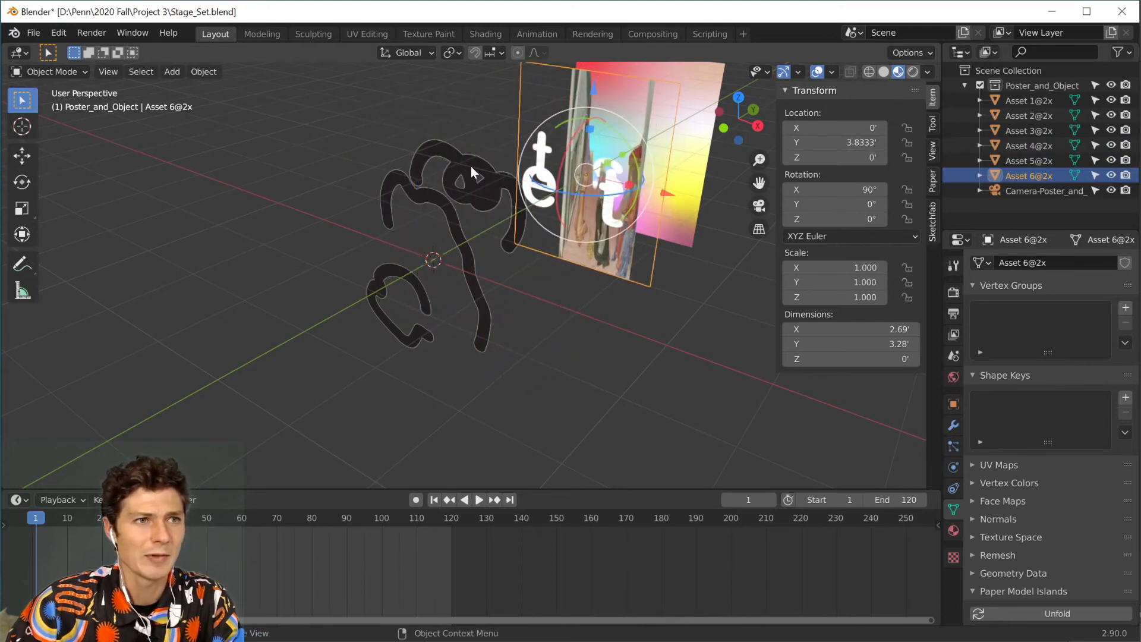
- Try setting the selected painting plane as the camera, and leave that object's view
{"action": "middle_click_drag", "start_coordinate": [558, 150], "coordinate": [428, 172]}
{"action": "left_click", "coordinate": [108, 72]}
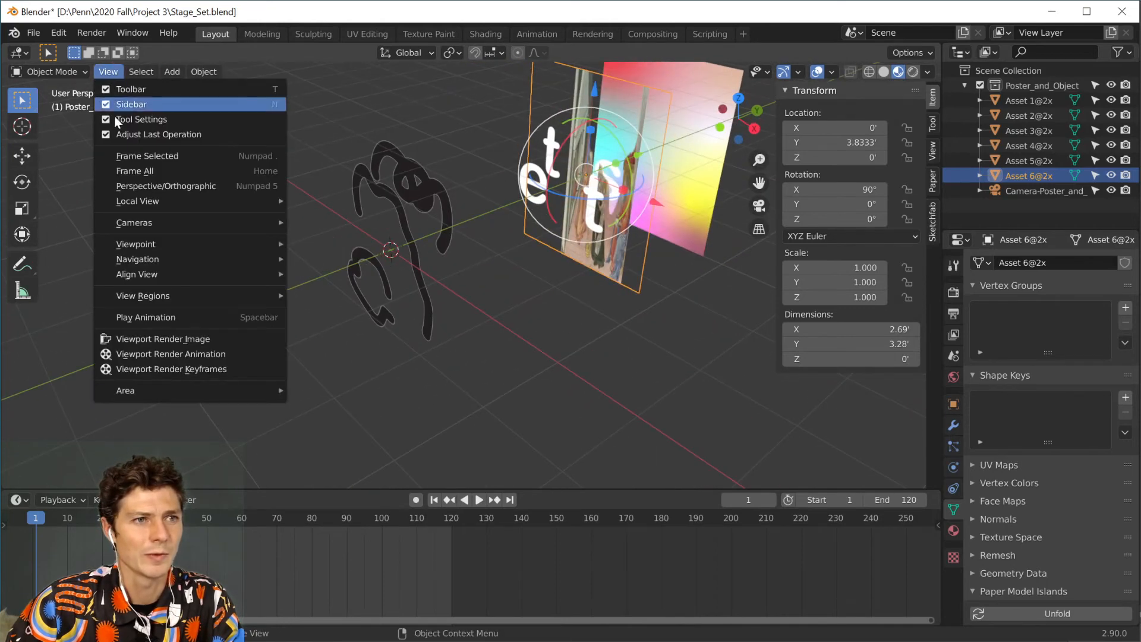
{"action": "mouse_move", "coordinate": [129, 222]}
{"action": "left_click", "coordinate": [348, 220]}
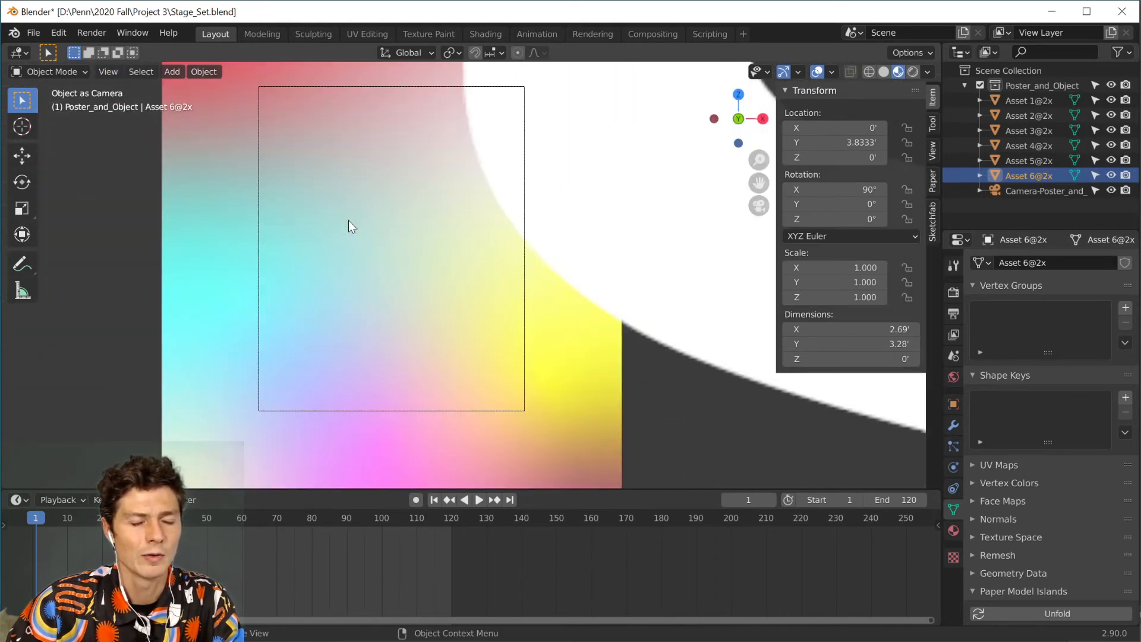
{"action": "left_click", "coordinate": [109, 72]}
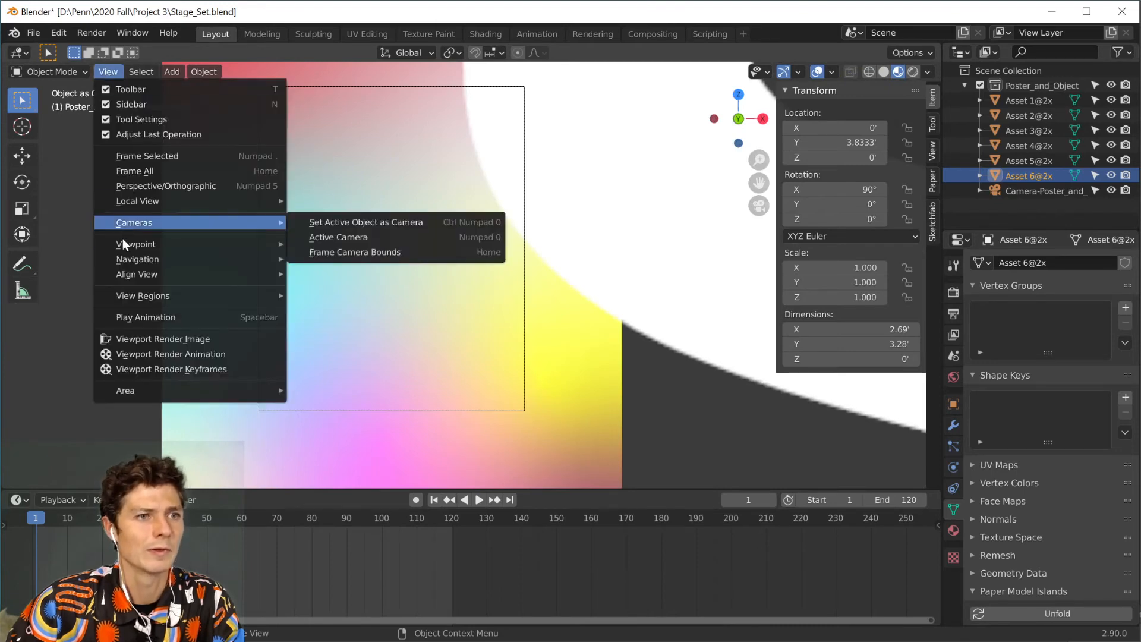
{"action": "mouse_move", "coordinate": [124, 245]}
{"action": "left_click", "coordinate": [344, 237]}
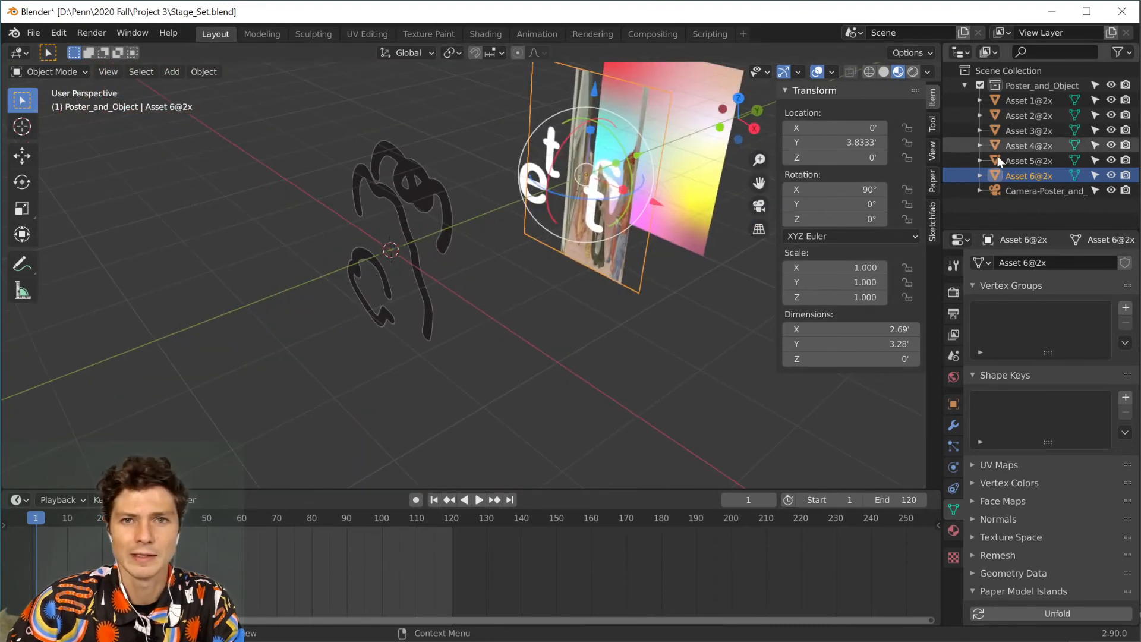
- Make Camera-Poster_and_Object the active scene camera and look through it at the spaced-out planes
{"action": "left_click", "coordinate": [1064, 190]}
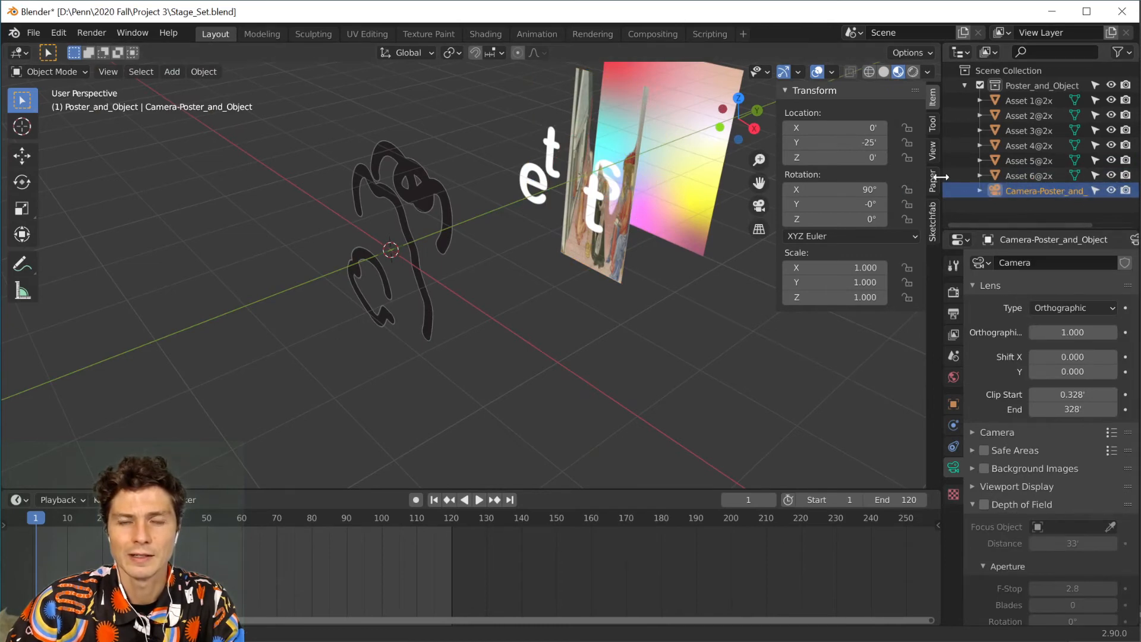
{"action": "left_click_drag", "start_coordinate": [941, 179], "coordinate": [815, 178]}
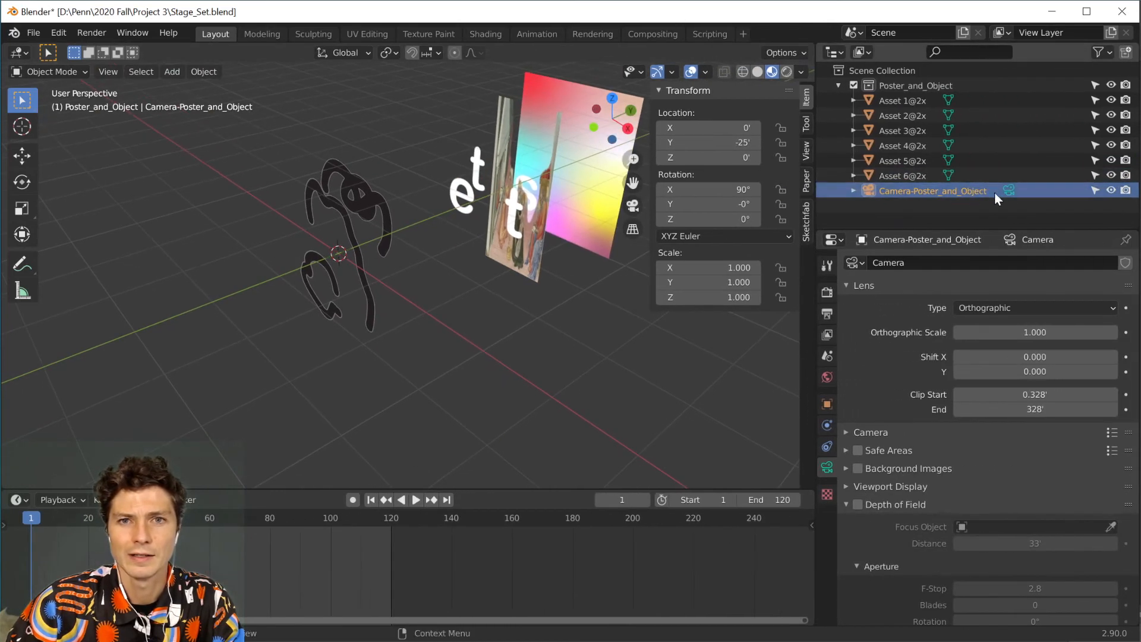
{"action": "left_click", "coordinate": [108, 71]}
{"action": "mouse_move", "coordinate": [137, 244]}
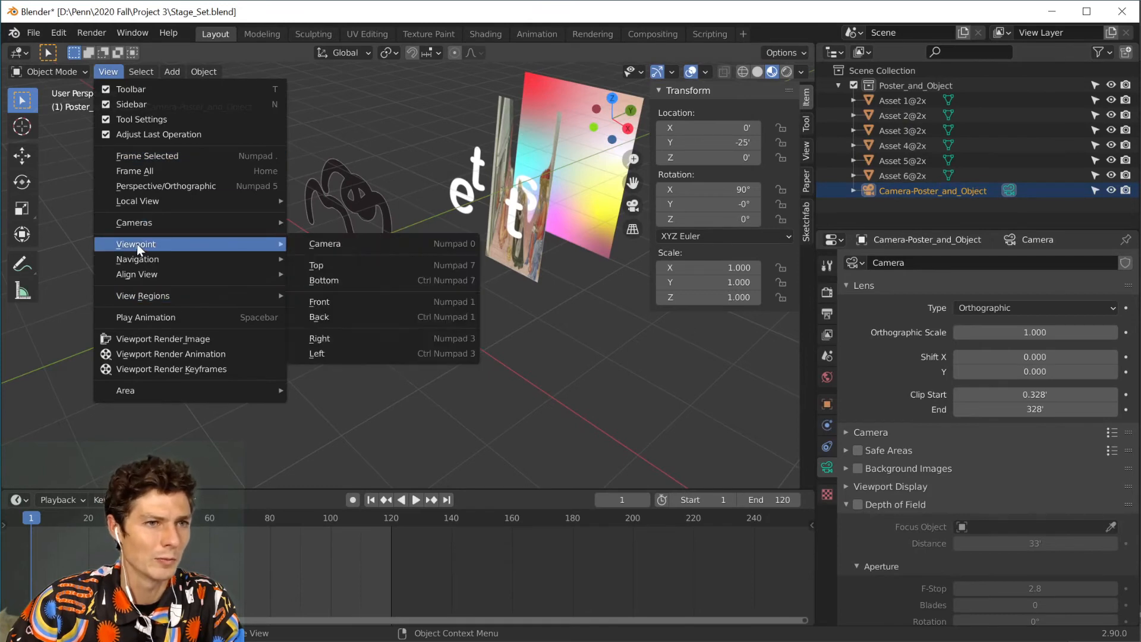
{"action": "left_click", "coordinate": [336, 243]}
{"action": "scroll", "coordinate": [283, 230], "scroll_direction": "down", "scroll_amount": 3}
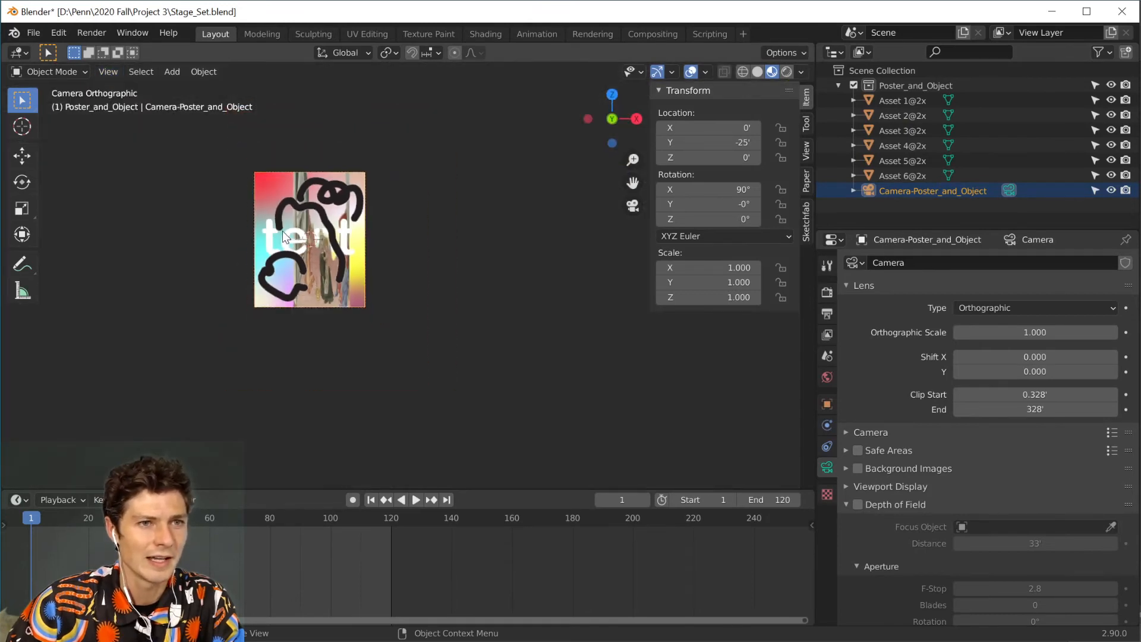
{"action": "scroll", "coordinate": [282, 231], "scroll_direction": "up", "scroll_amount": 6}
{"action": "scroll", "coordinate": [326, 256], "scroll_direction": "down", "scroll_amount": 3}
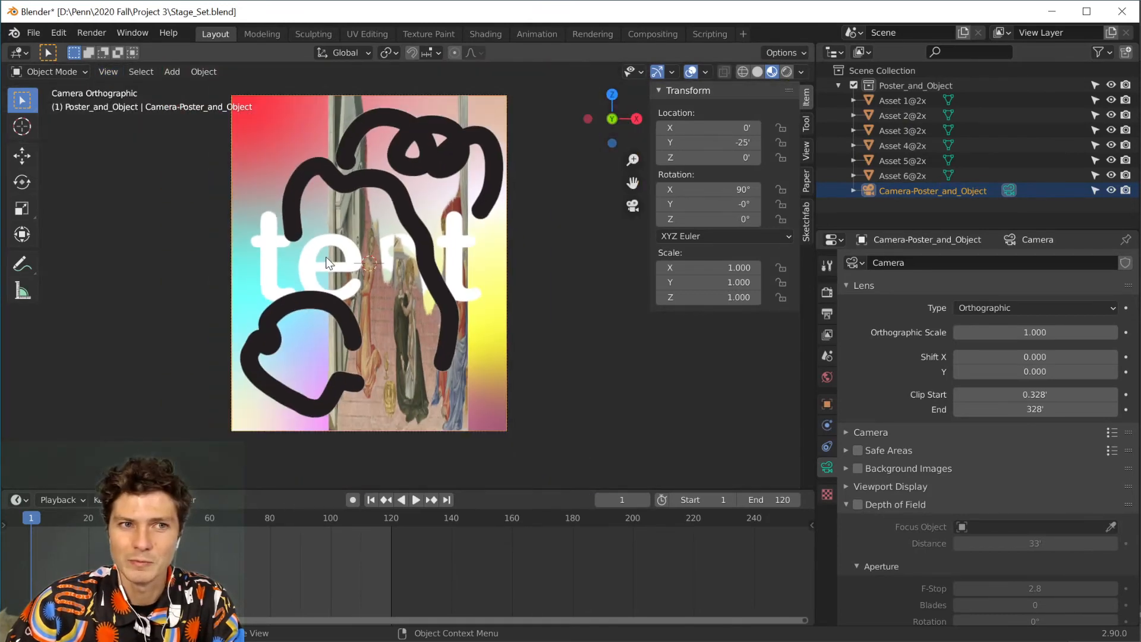
{"action": "scroll", "coordinate": [325, 262], "scroll_direction": "up", "scroll_amount": 1}
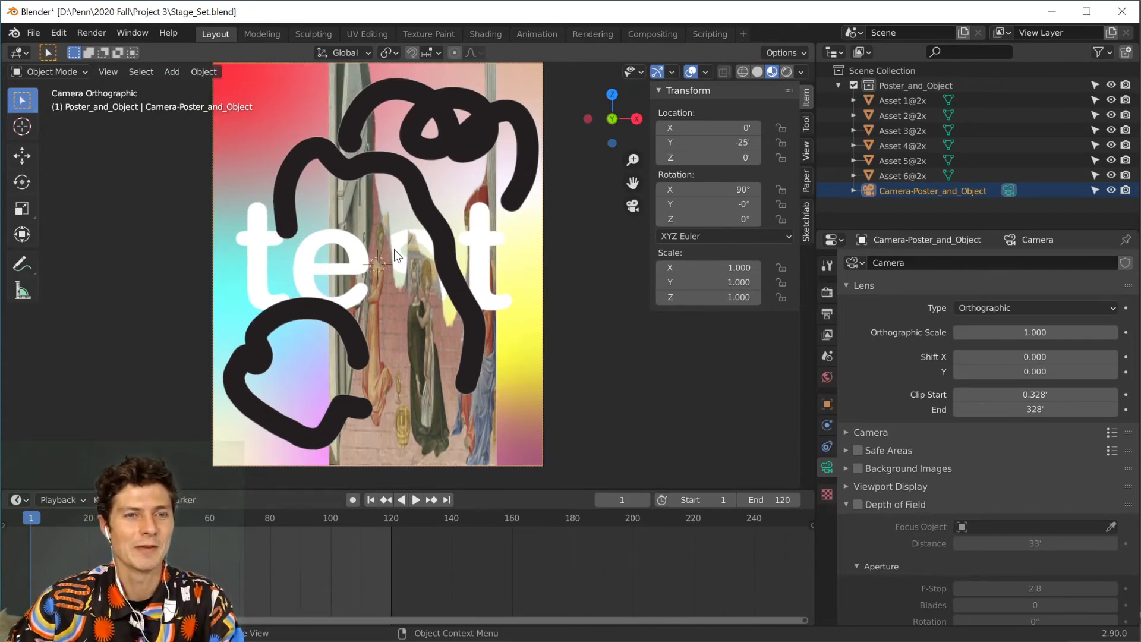
{"action": "scroll", "coordinate": [394, 248], "scroll_direction": "down", "scroll_amount": 2}
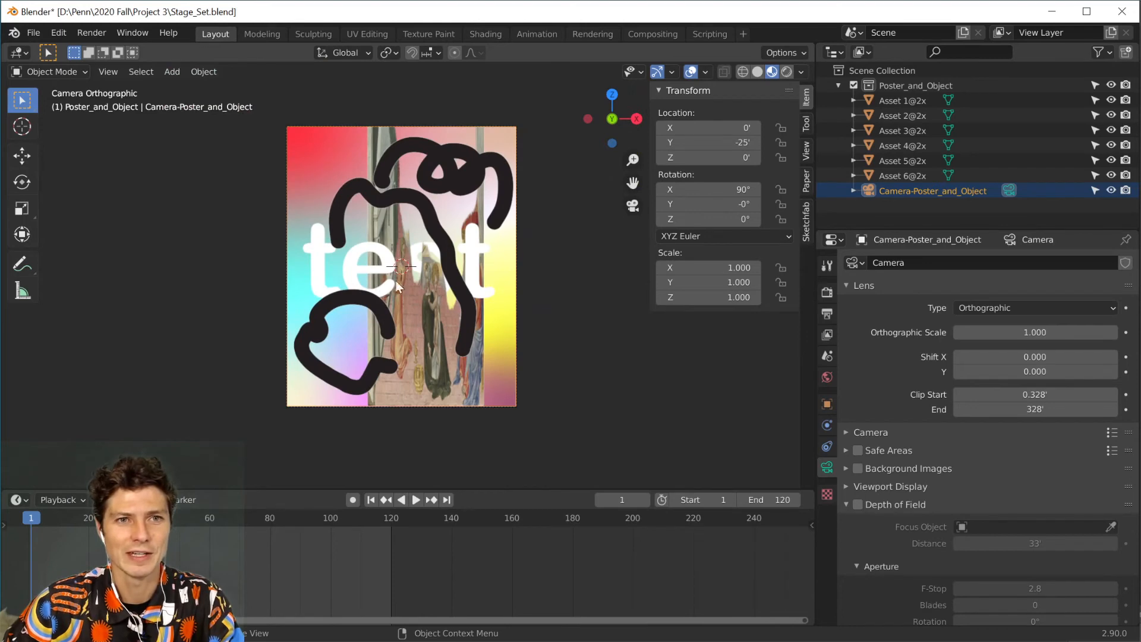
- Set the camera's lens type to Perspective and examine the planes within its frame
{"action": "left_click_drag", "start_coordinate": [818, 147], "coordinate": [942, 155]}
{"action": "left_click", "coordinate": [1035, 304]}
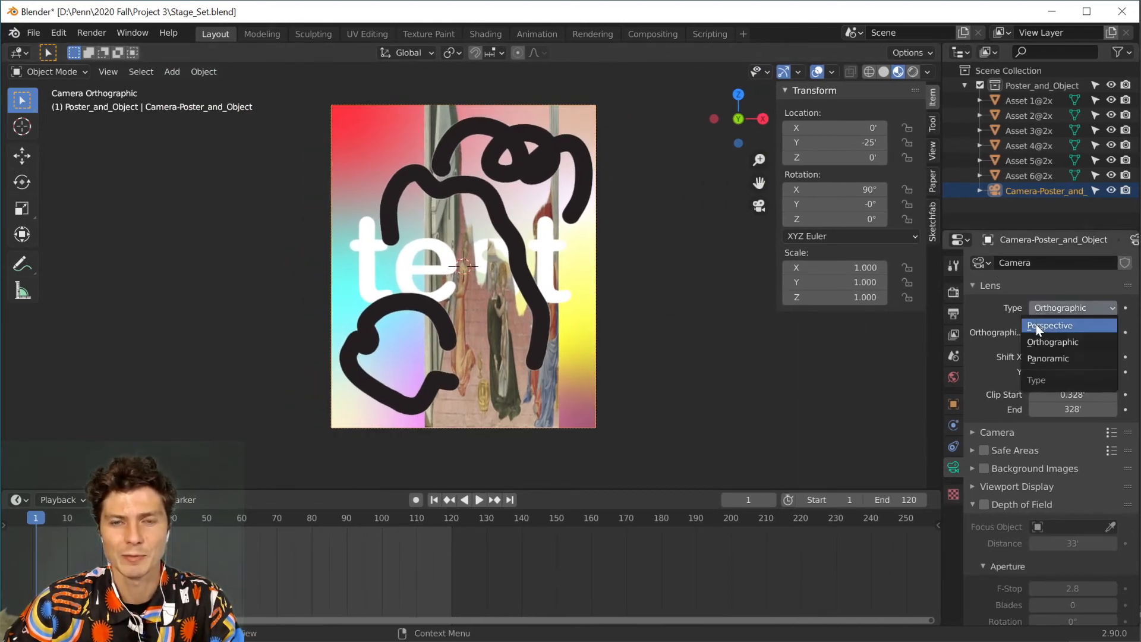
{"action": "left_click", "coordinate": [1050, 325]}
{"action": "scroll", "coordinate": [445, 209], "scroll_direction": "down", "scroll_amount": 4}
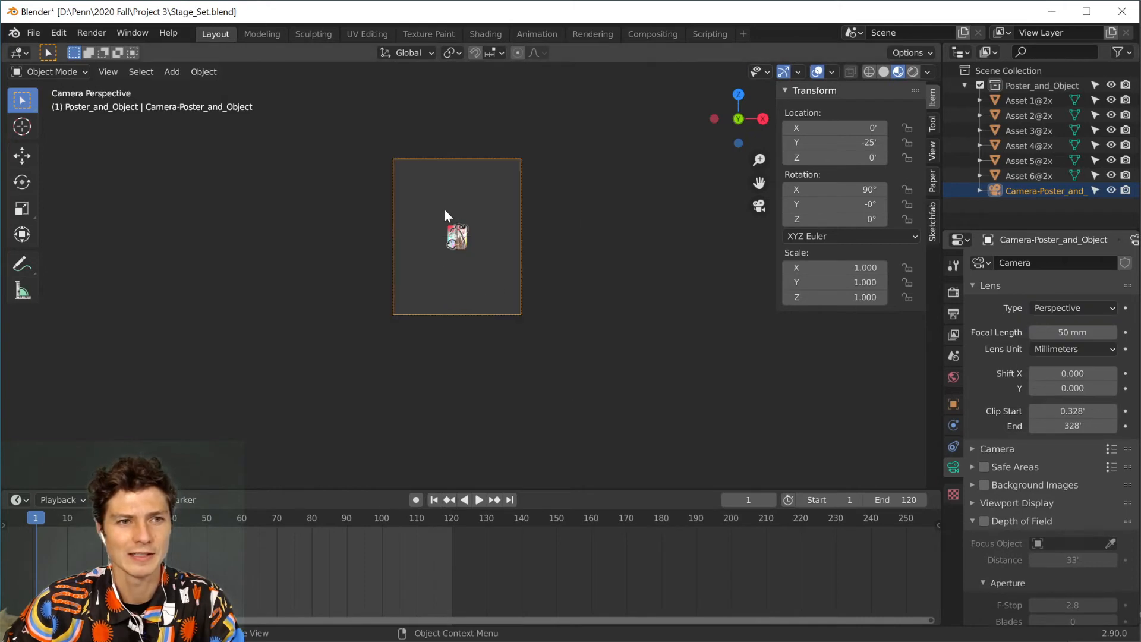
{"action": "scroll", "coordinate": [451, 243], "scroll_direction": "up", "scroll_amount": 6}
{"action": "scroll", "coordinate": [450, 239], "scroll_direction": "up", "scroll_amount": 4}
{"action": "scroll", "coordinate": [450, 239], "scroll_direction": "down", "scroll_amount": 7}
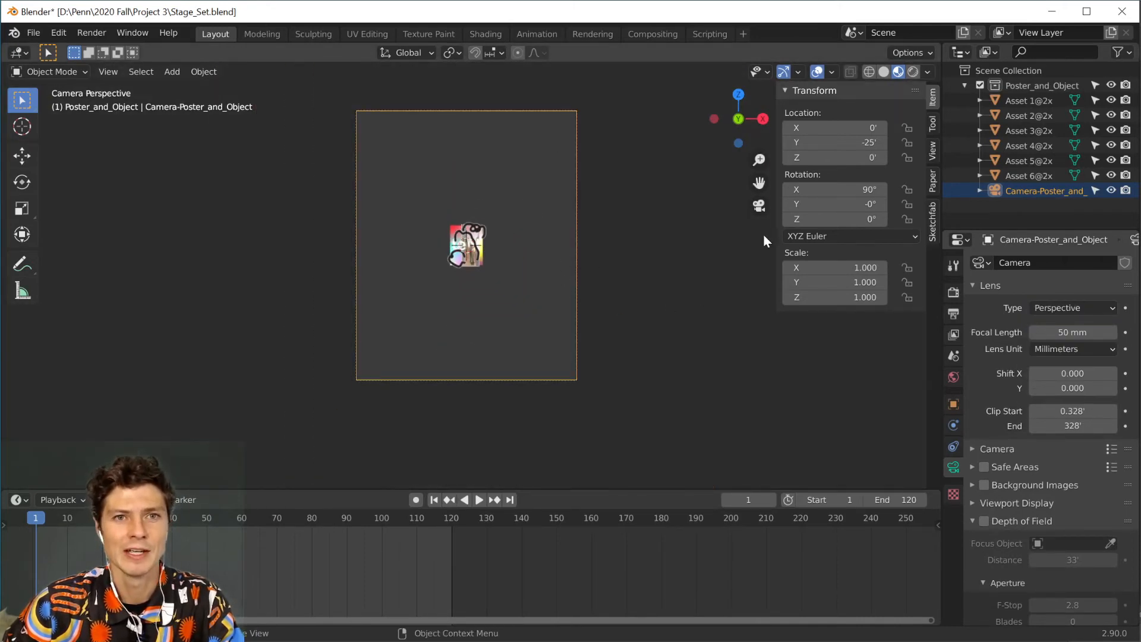
- Try moving the camera to Y -5.5833', undo that move, and set the lens type back to Orthographic
{"action": "mouse_move", "coordinate": [832, 142]}
{"action": "left_mouse_down"}
{"action": "mouse_move", "coordinate": [865, 142]}
{"action": "mouse_move", "coordinate": [852, 142]}
{"action": "left_mouse_up"}
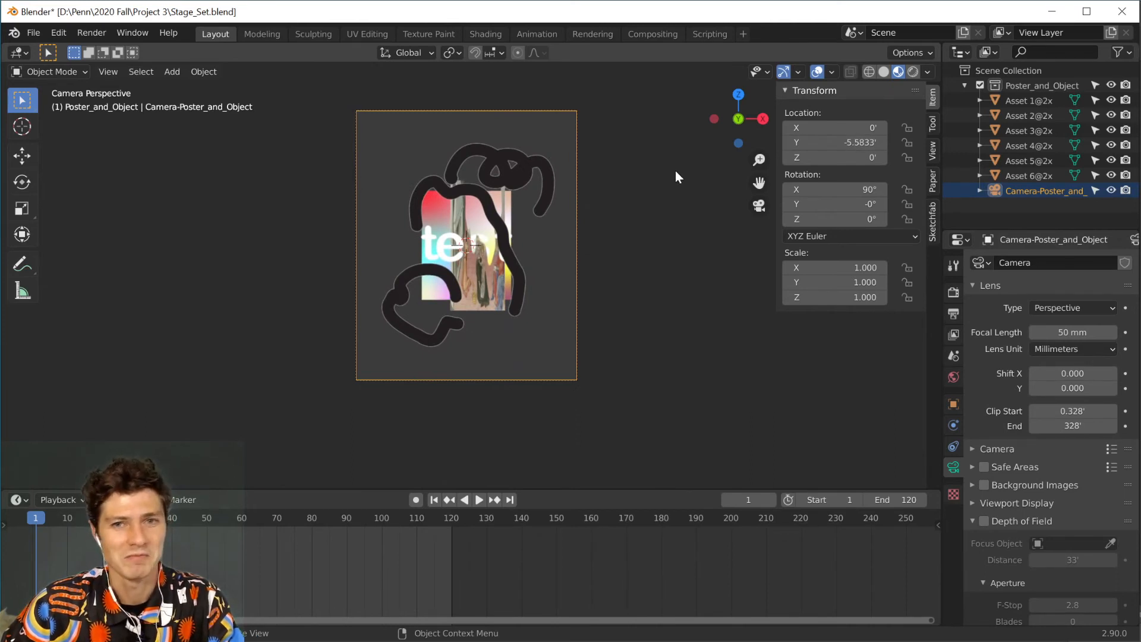
{"action": "key", "text": "ctrl+z"}
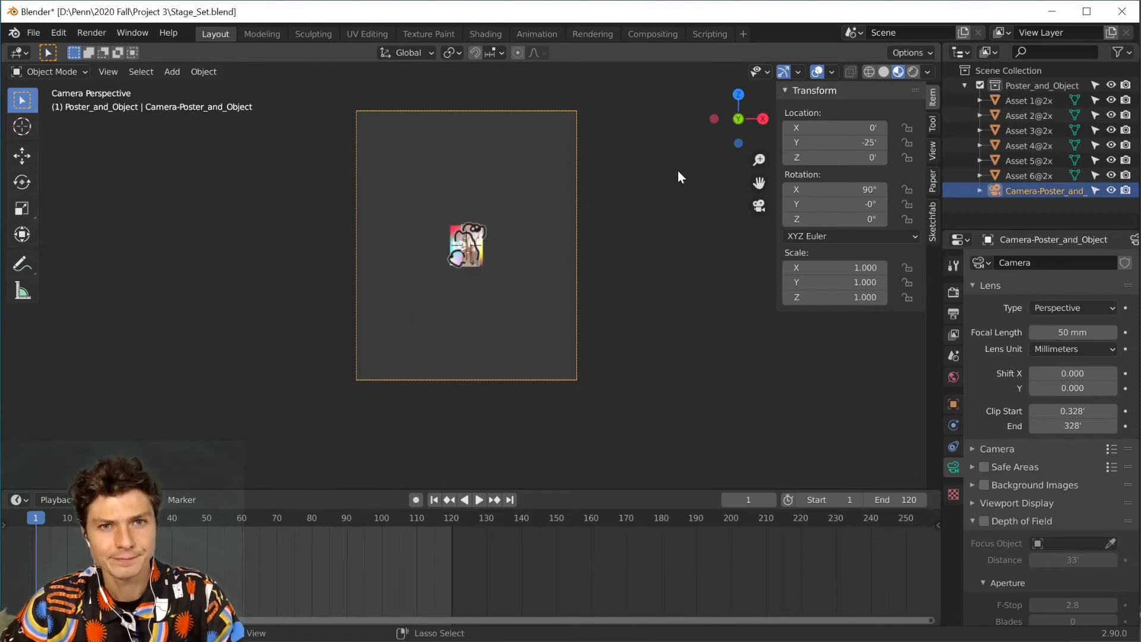
{"action": "left_click", "coordinate": [1077, 306]}
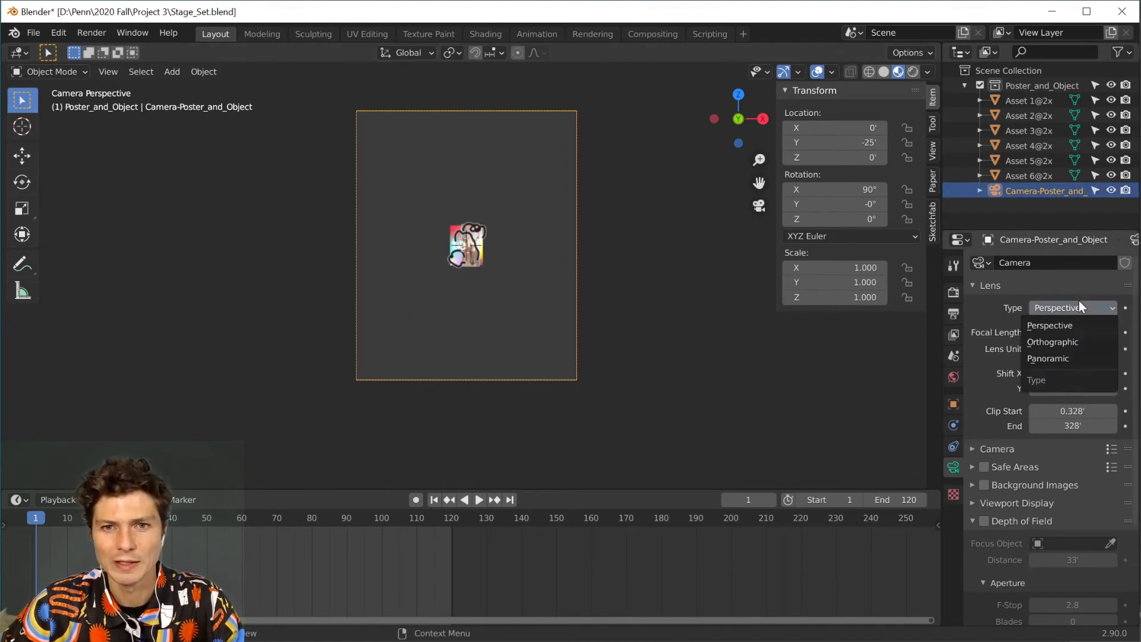
{"action": "left_click", "coordinate": [1074, 340]}
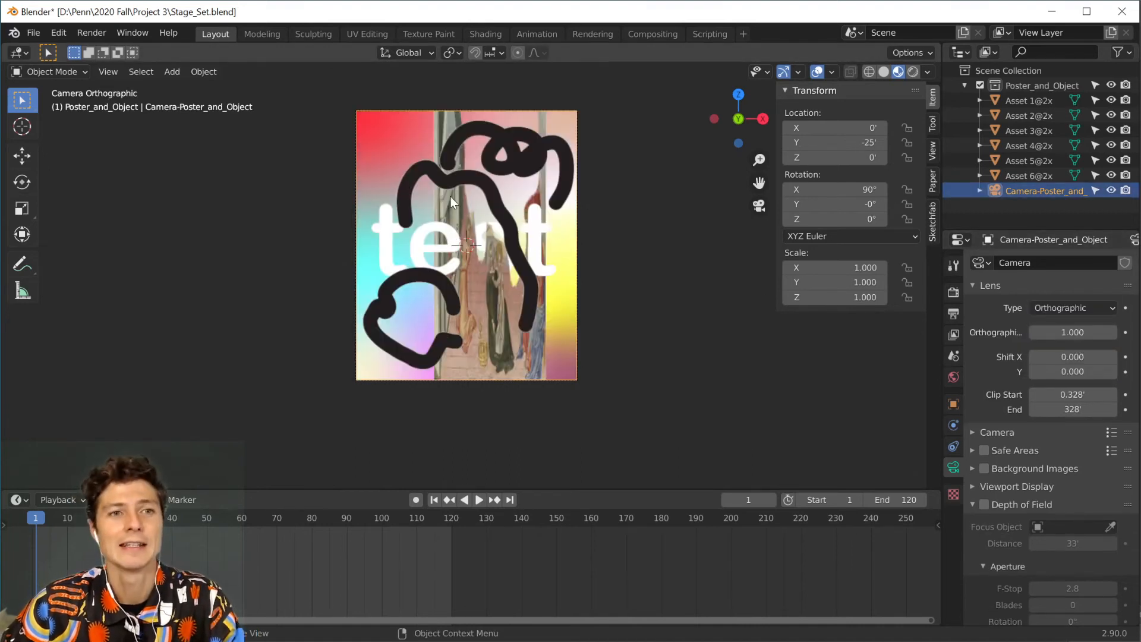
- Turn the viewport gizmos off and back on while selecting different poster planes
{"action": "left_click", "coordinate": [480, 181]}
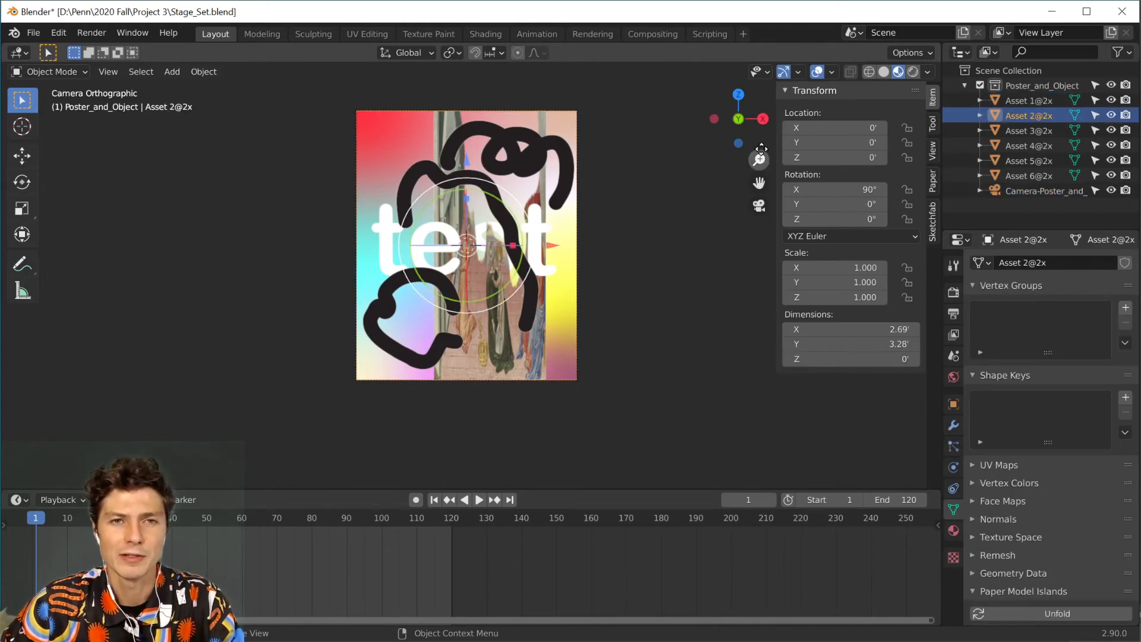
{"action": "left_click", "coordinate": [780, 71]}
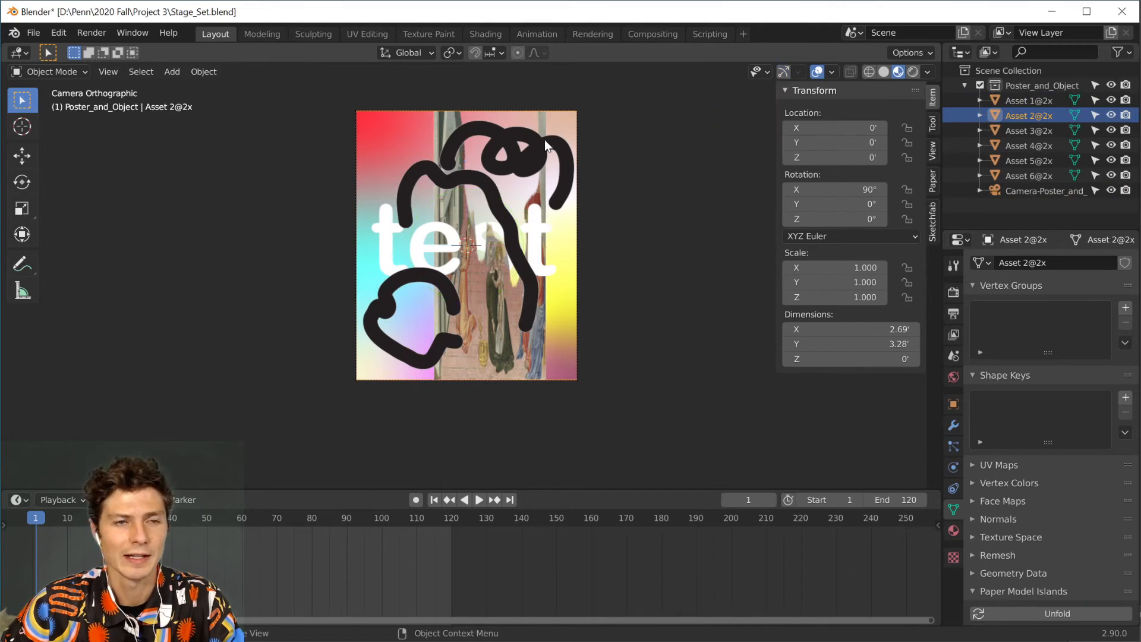
{"action": "left_click", "coordinate": [475, 188]}
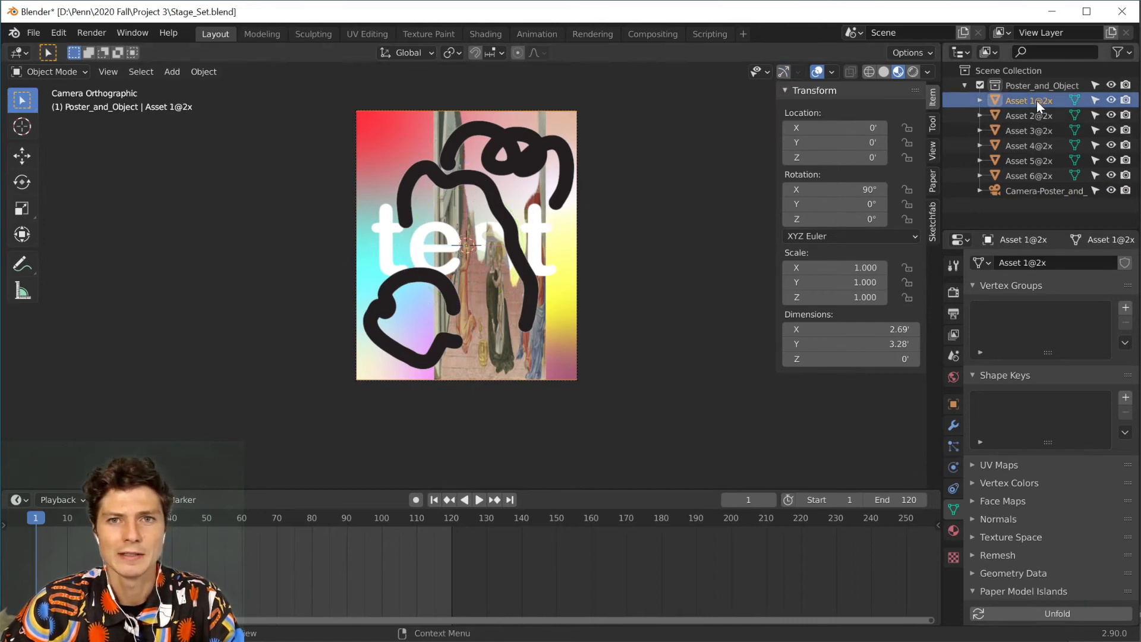
{"action": "left_click", "coordinate": [1028, 145]}
{"action": "left_click", "coordinate": [1027, 115]}
{"action": "left_click", "coordinate": [783, 72]}
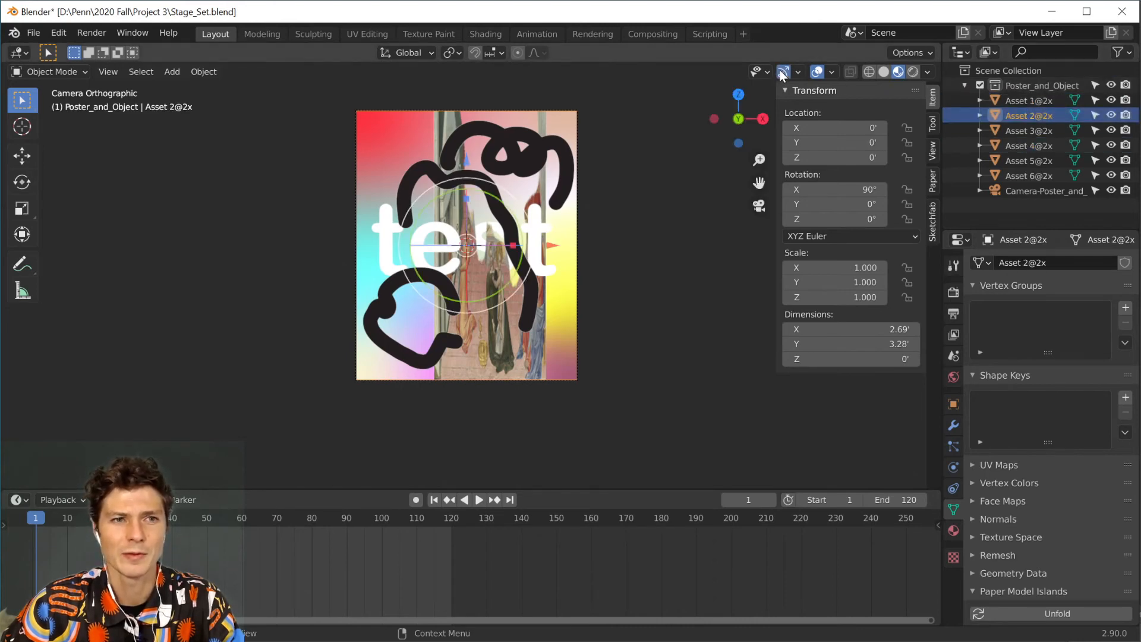
- Select the Asset 2@2x plane and insert a Location, Rotation & Scale keyframe for it at frame 1
{"action": "left_click", "coordinate": [1028, 131]}
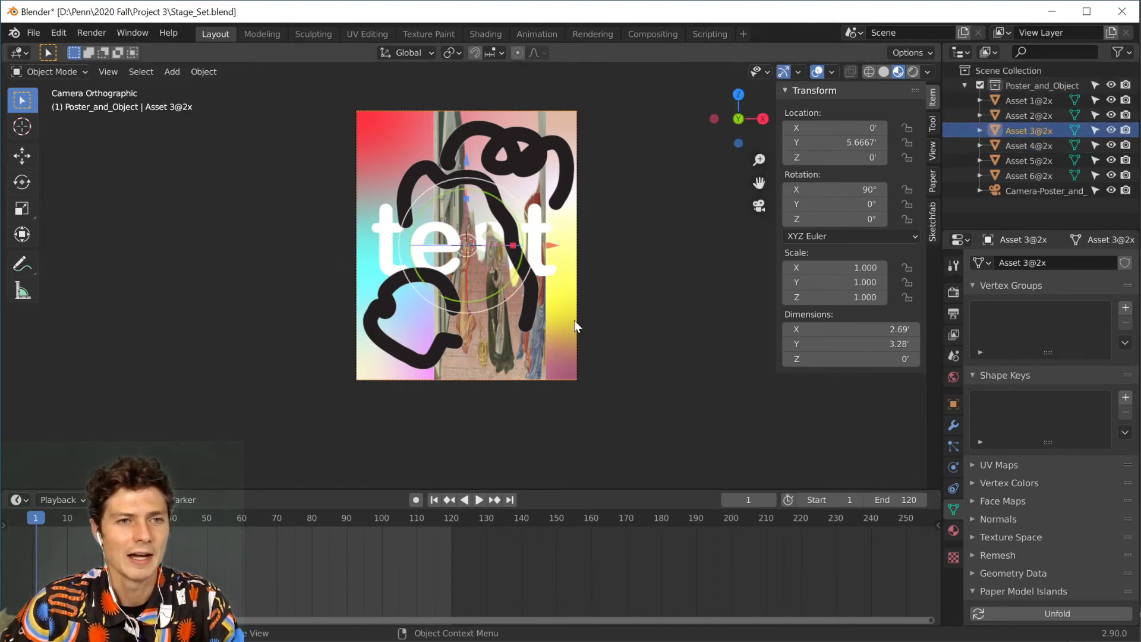
{"action": "left_click", "coordinate": [1046, 143]}
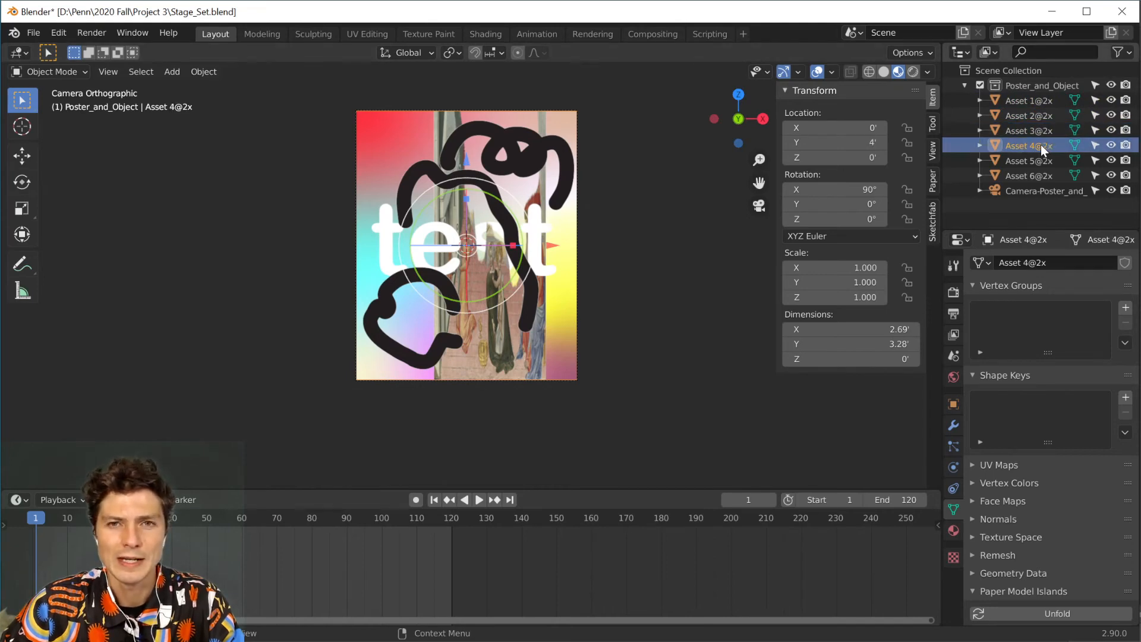
{"action": "double_click", "coordinate": [1040, 144]}
{"action": "left_click", "coordinate": [1033, 115]}
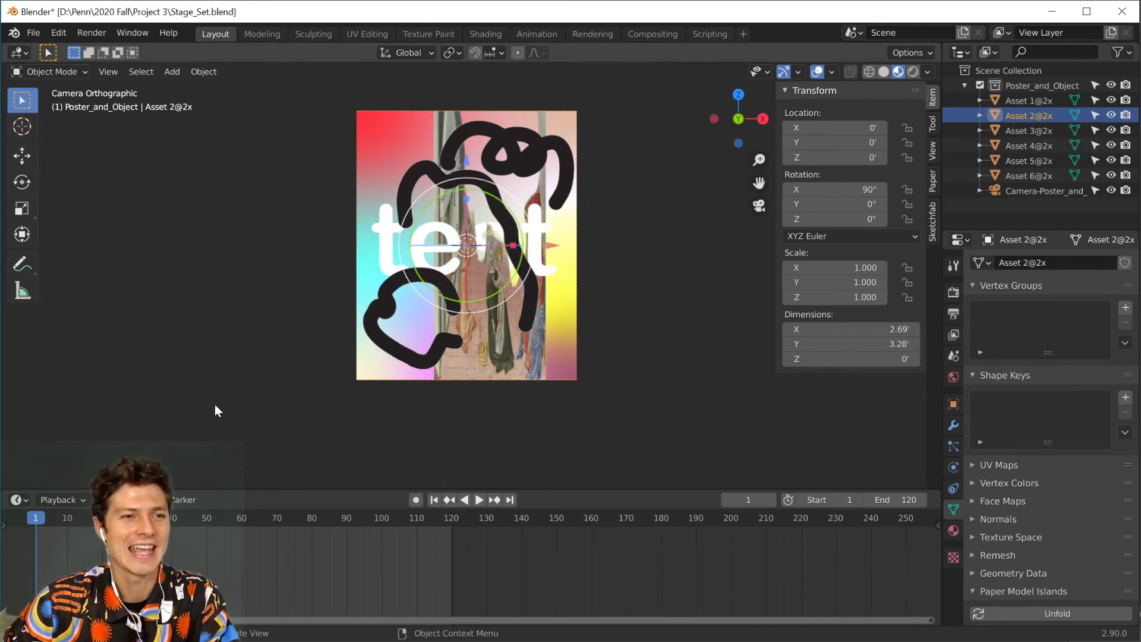
{"action": "key", "text": "i"}
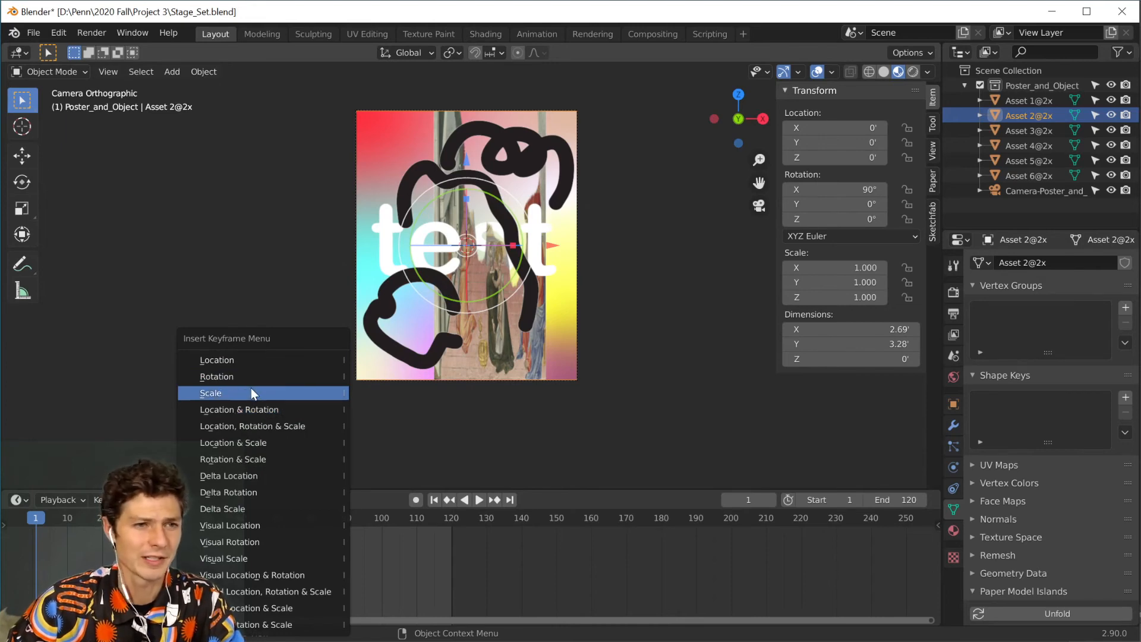
{"action": "left_click", "coordinate": [246, 426]}
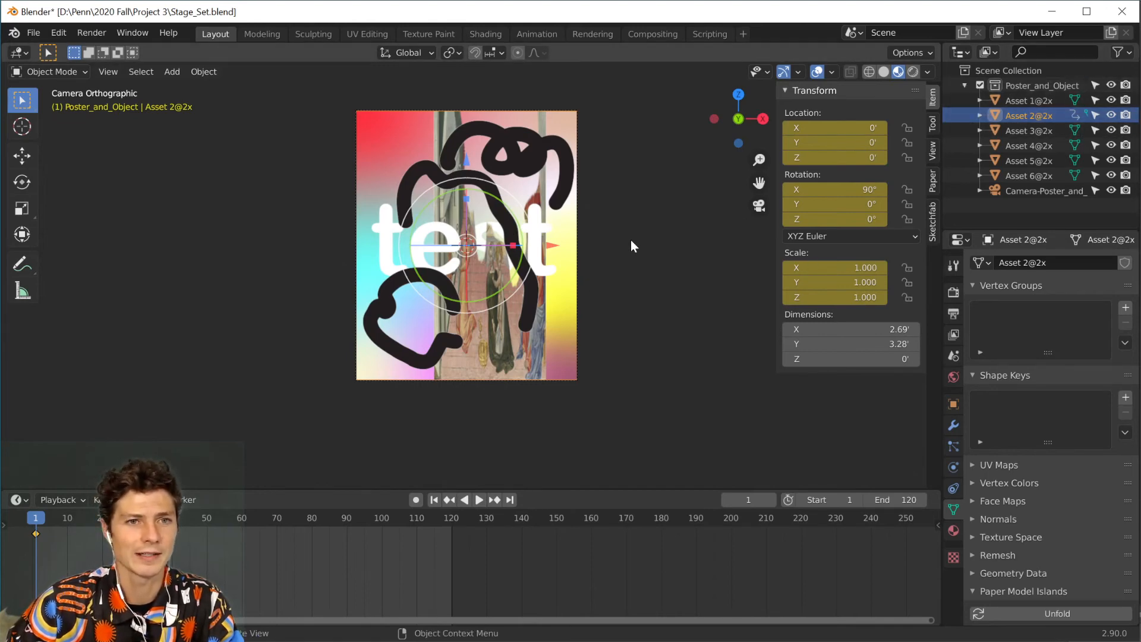
- At frame 120, move the Asset 2@2x plane about 0.94' along X and insert a Location, Rotation & Scale keyframe
{"action": "left_click", "coordinate": [510, 499]}
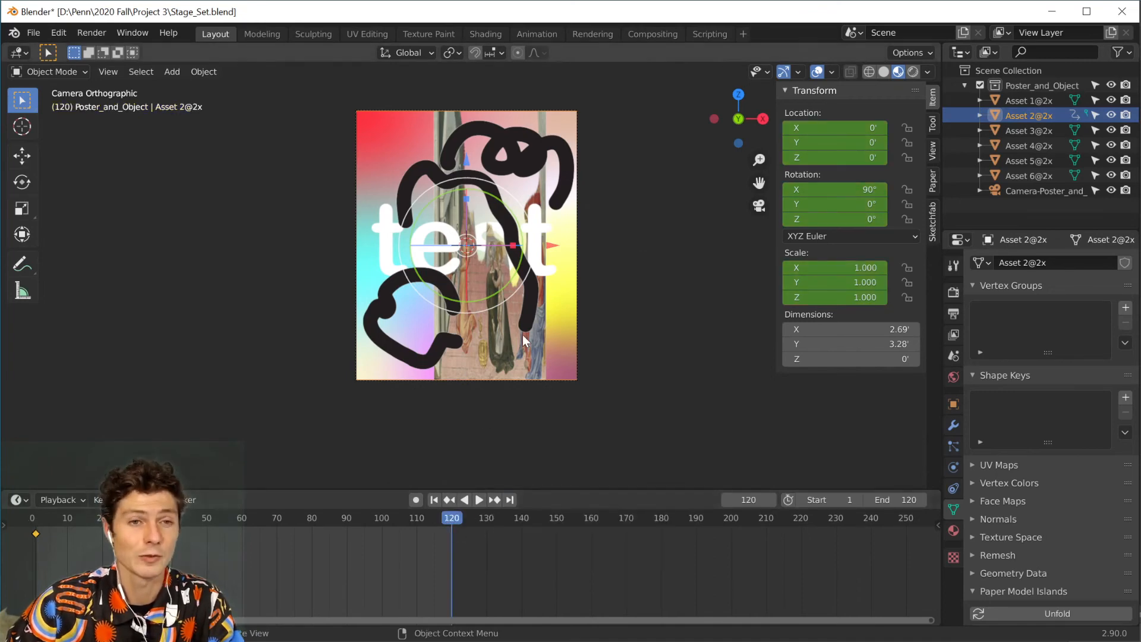
{"action": "key", "text": "g"}
{"action": "key", "text": "x"}
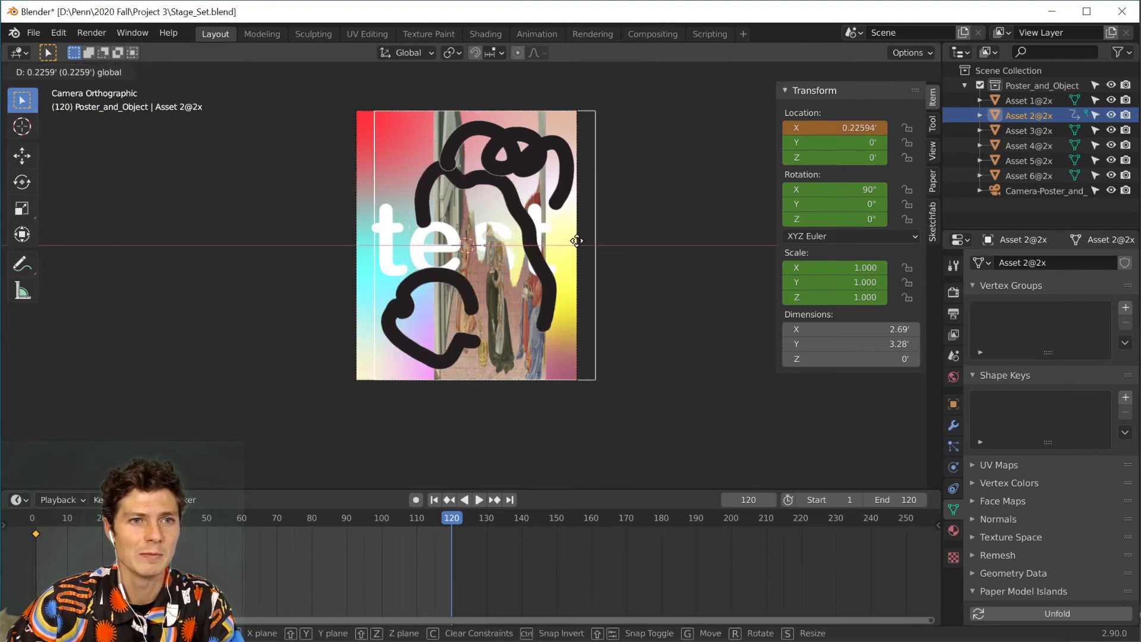
{"action": "left_click", "coordinate": [633, 236]}
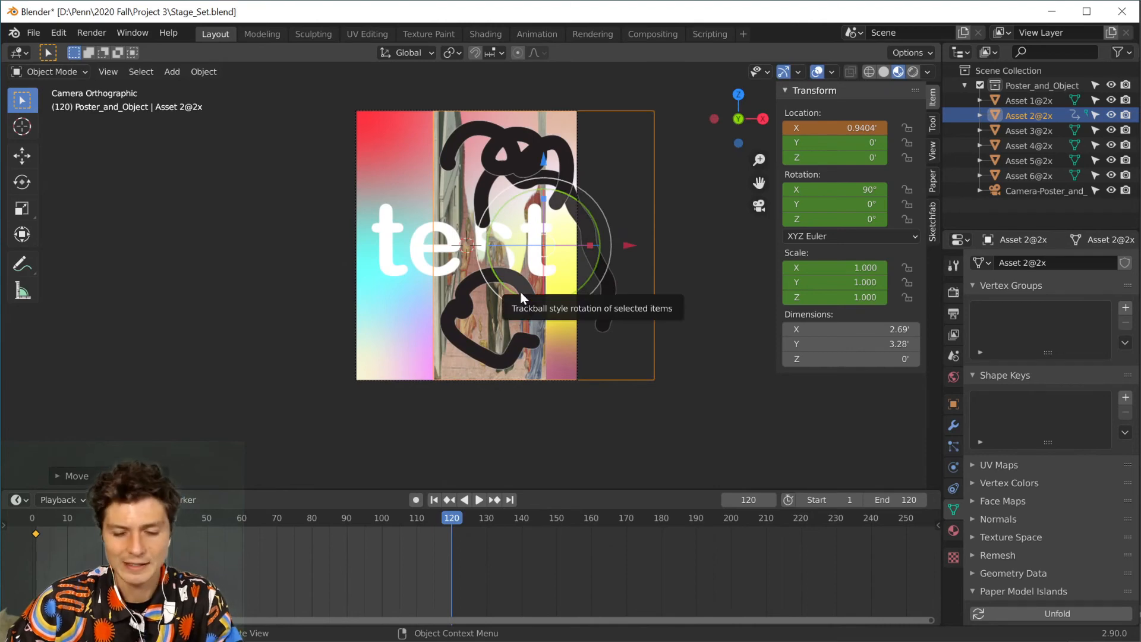
{"action": "key", "text": "i"}
{"action": "left_click", "coordinate": [537, 258]}
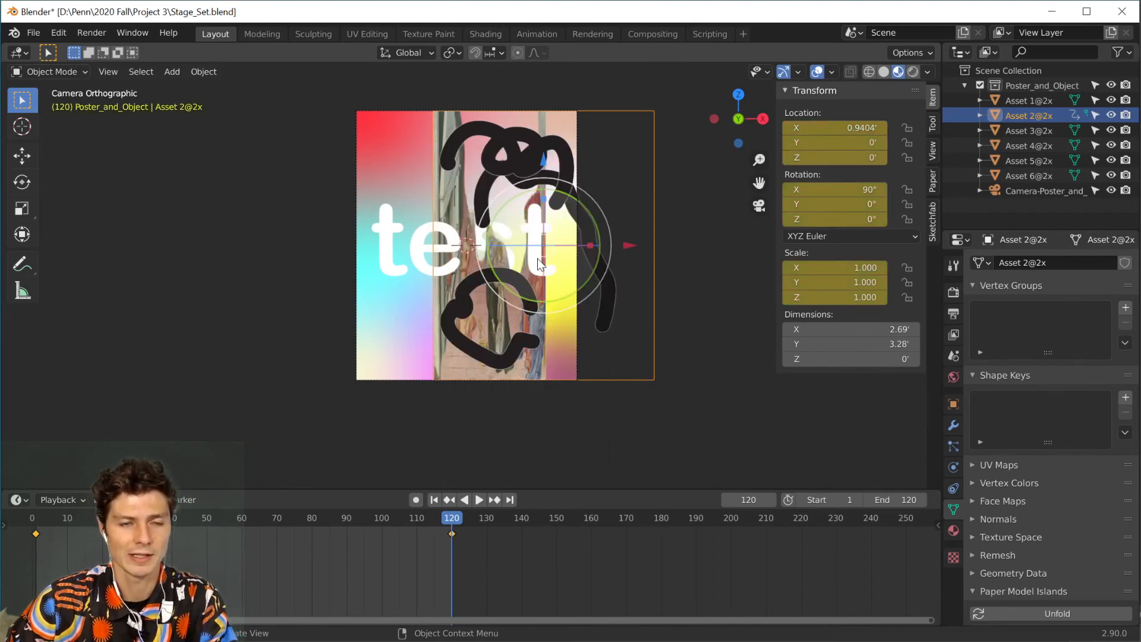
- Play the plane's animation from frame 1, stop it, and return to the first frame
{"action": "left_click", "coordinate": [432, 499]}
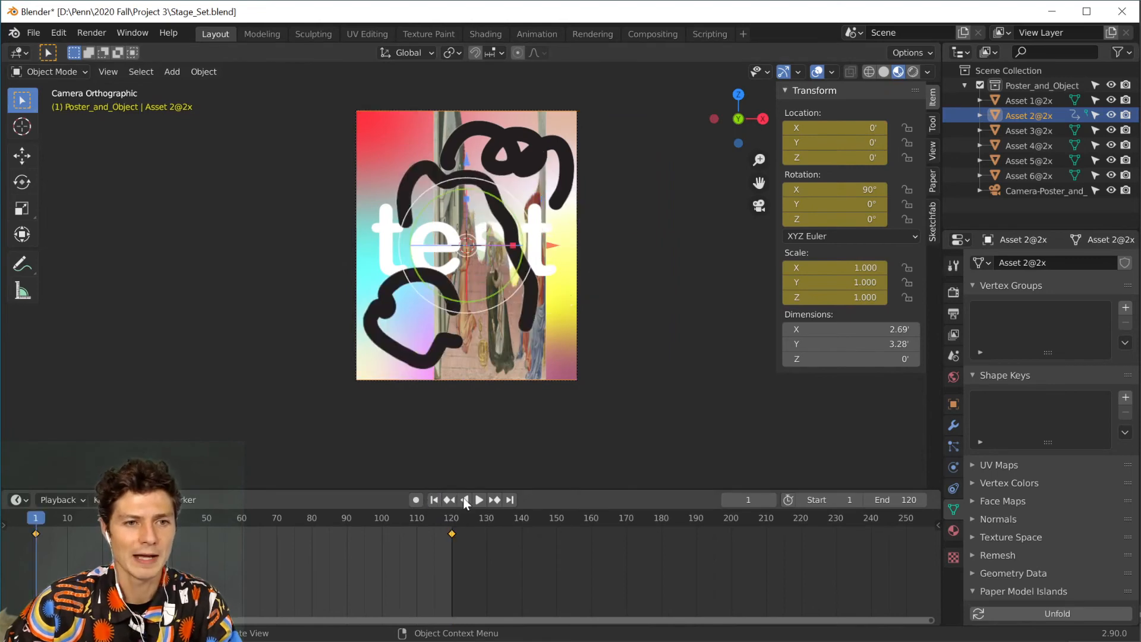
{"action": "left_click", "coordinate": [479, 499]}
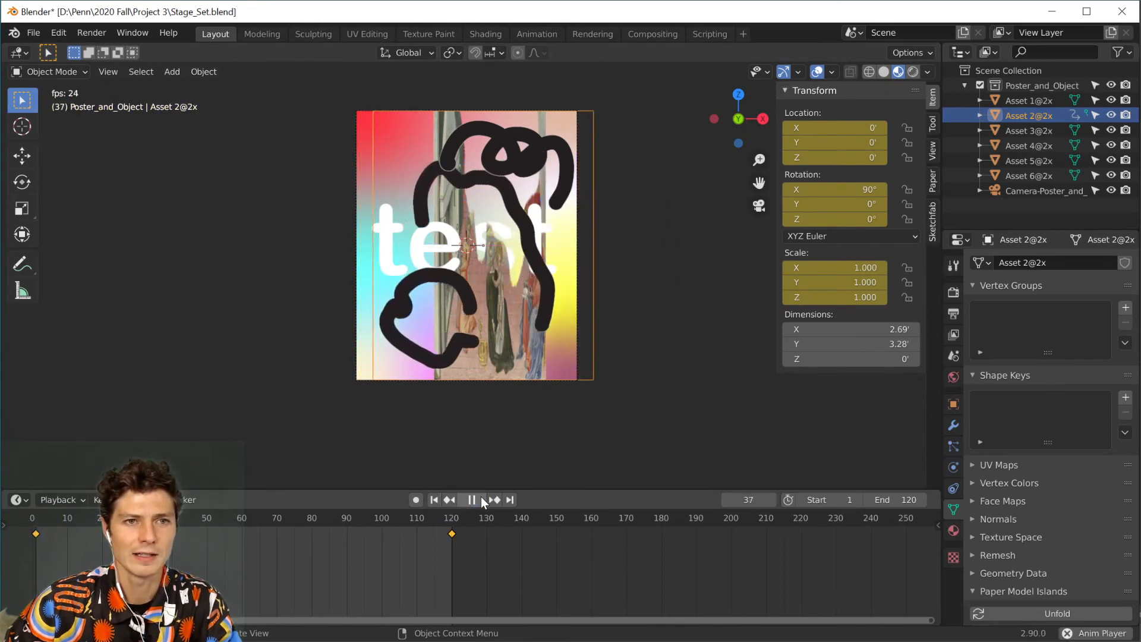
{"action": "left_click", "coordinate": [481, 499]}
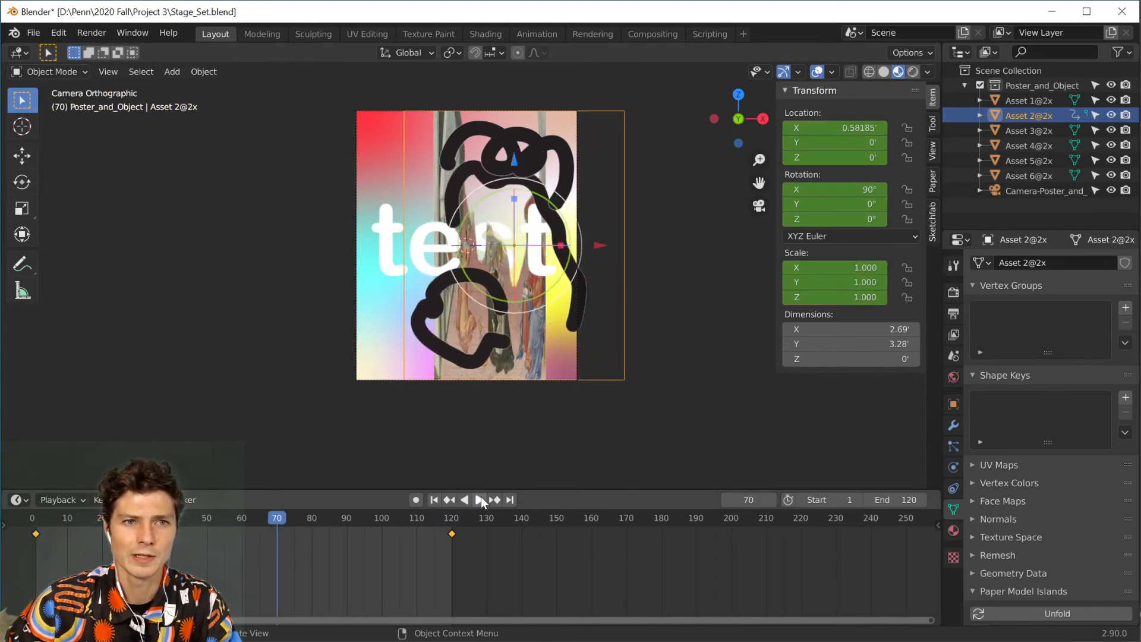
{"action": "left_click", "coordinate": [438, 500]}
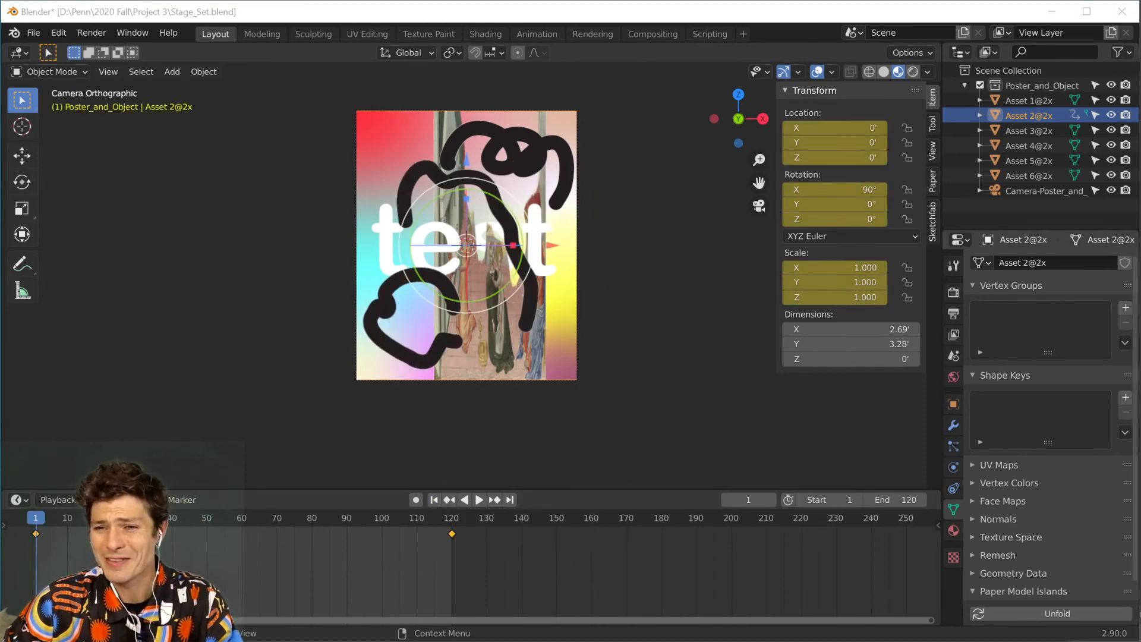
- Move the keyframe at frame 120 to about frame 59, play the animation, and return to frame 1
{"action": "left_click", "coordinate": [798, 574]}
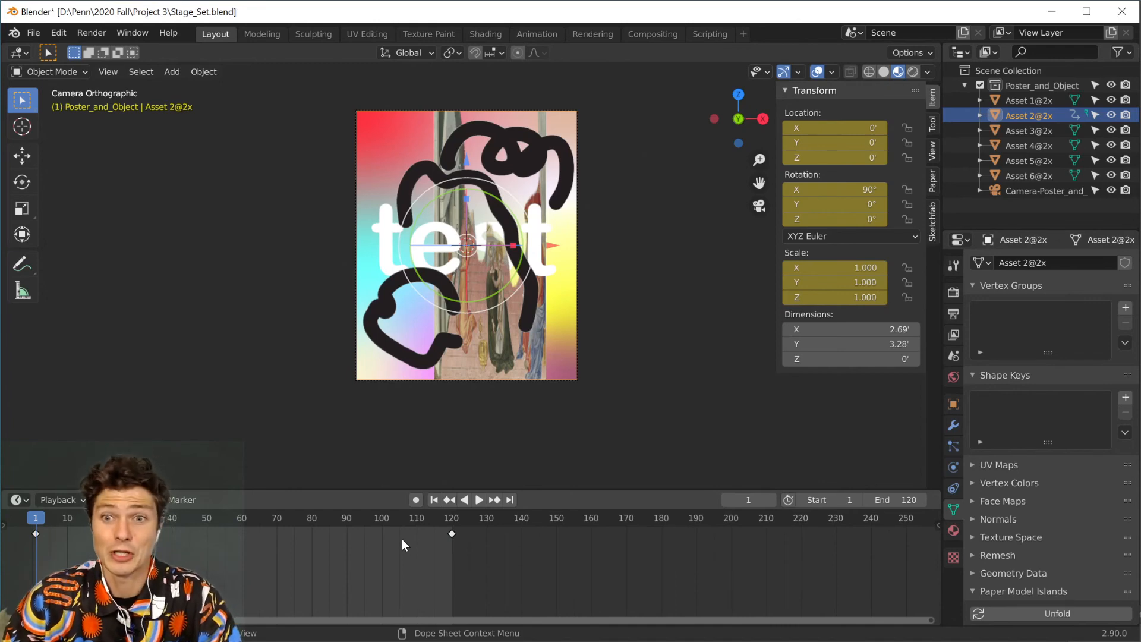
{"action": "left_click", "coordinate": [452, 534]}
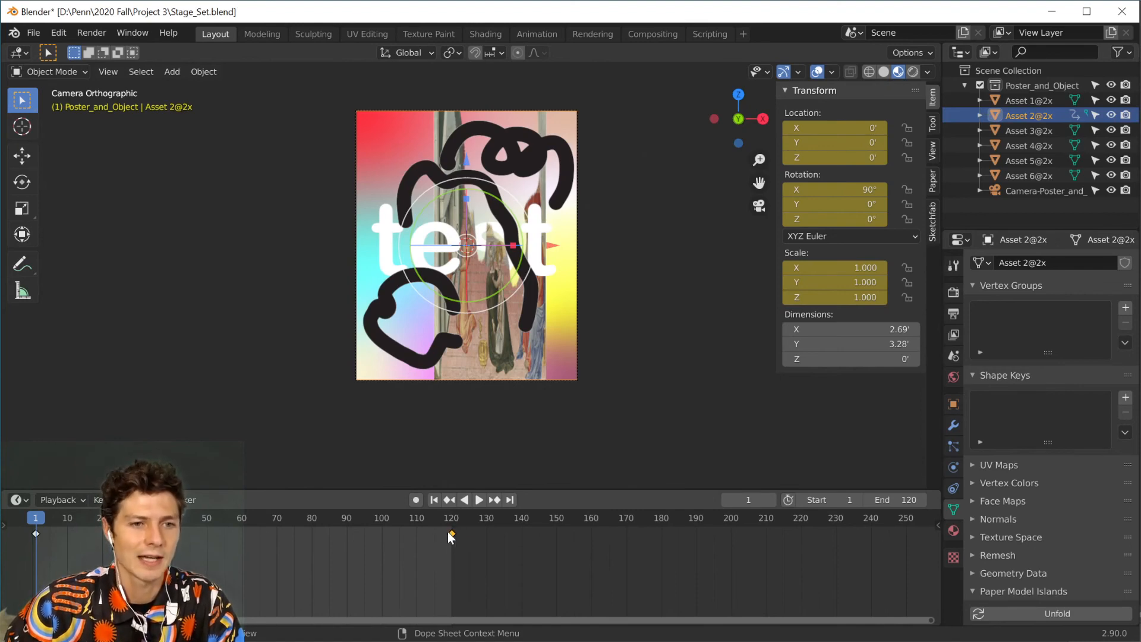
{"action": "left_click_drag", "start_coordinate": [452, 533], "coordinate": [239, 534]}
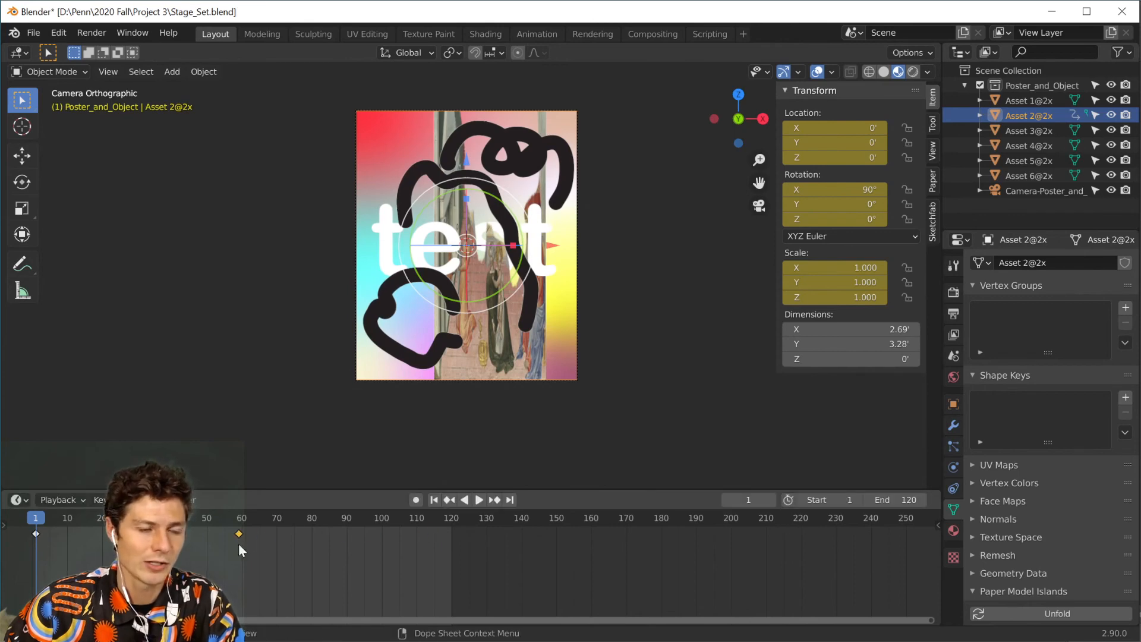
{"action": "left_click", "coordinate": [475, 501]}
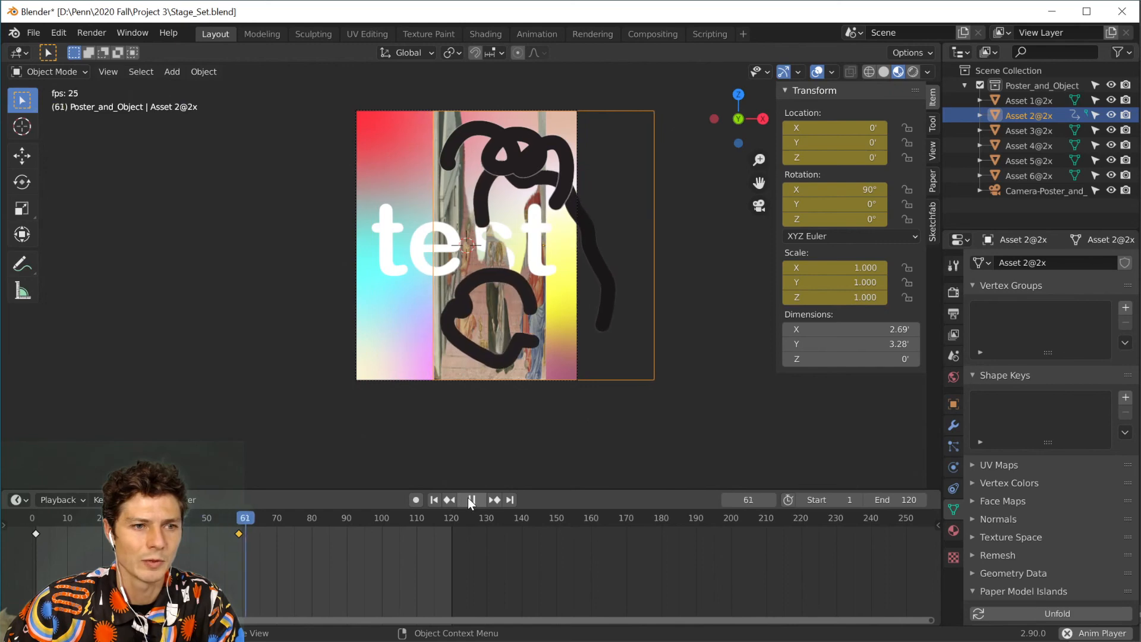
{"action": "left_click", "coordinate": [468, 499]}
{"action": "key", "text": "shift+Left"}
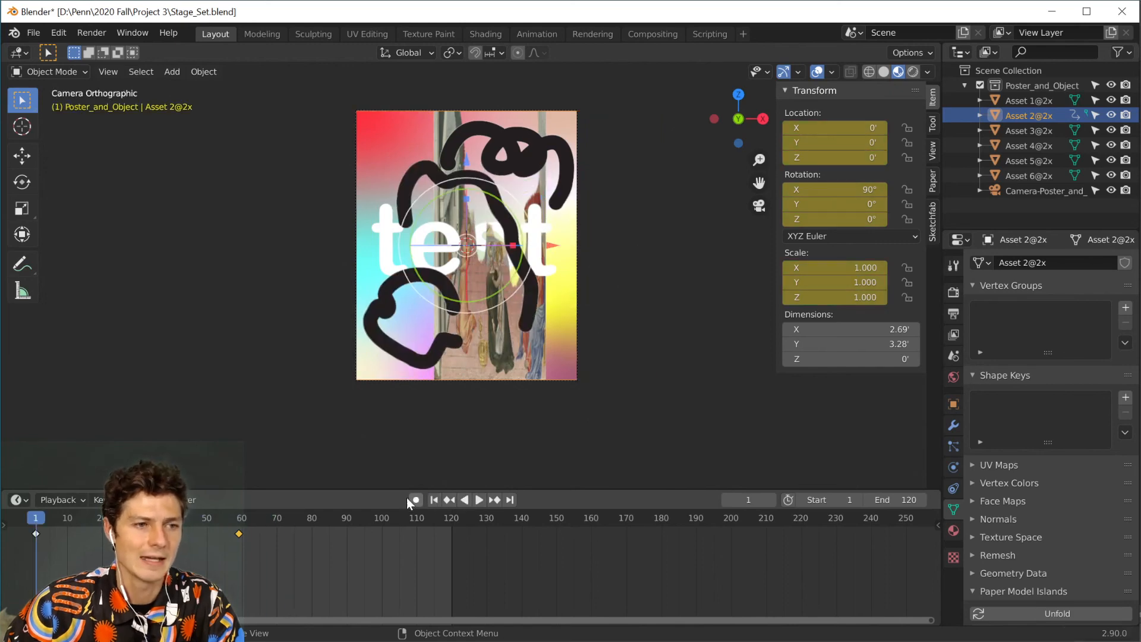
- Duplicate the frame 1 keyframe to frame 120 and play back the plane's out-and-back movement
{"action": "left_click", "coordinate": [32, 532]}
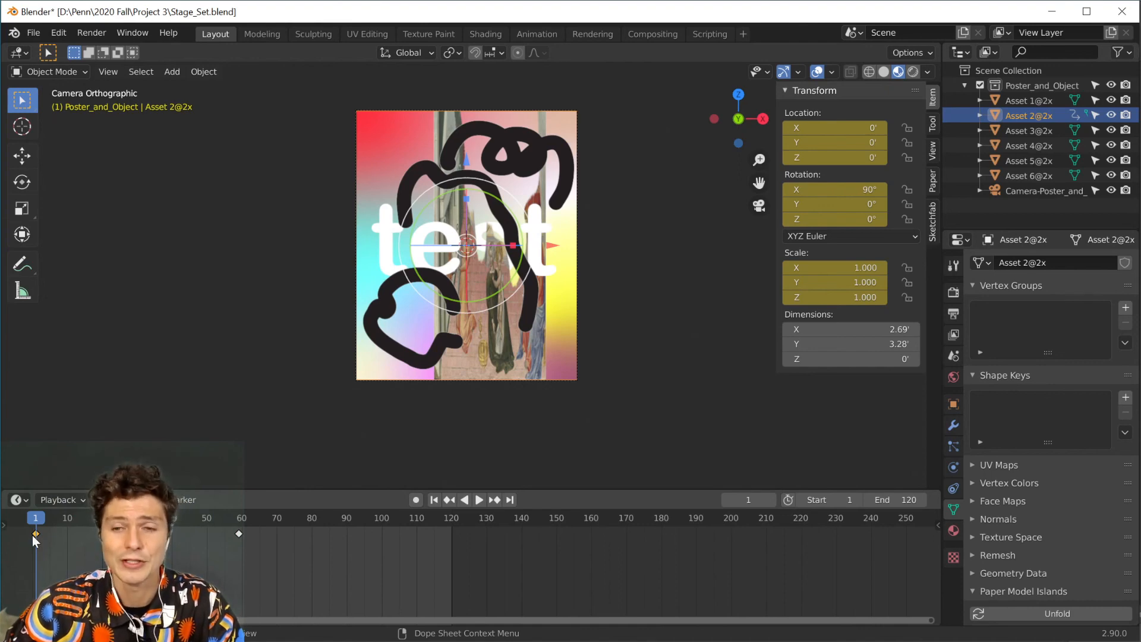
{"action": "left_click_drag", "start_coordinate": [33, 535], "coordinate": [123, 534]}
{"action": "left_click_drag", "start_coordinate": [233, 533], "coordinate": [440, 526]}
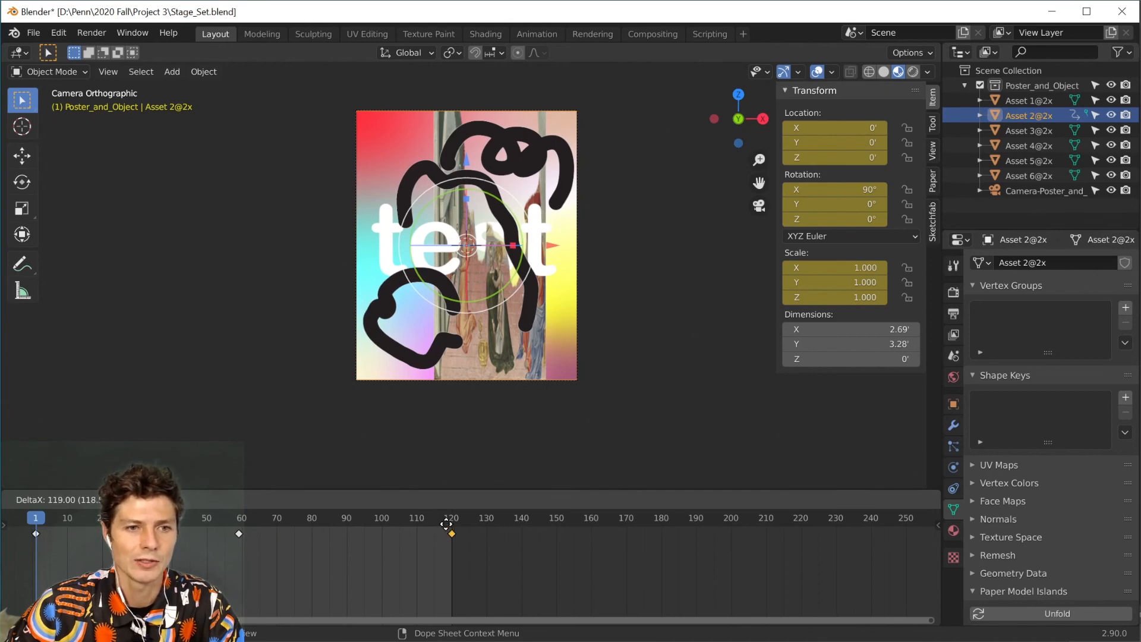
{"action": "left_click_drag", "start_coordinate": [446, 524], "coordinate": [447, 525]}
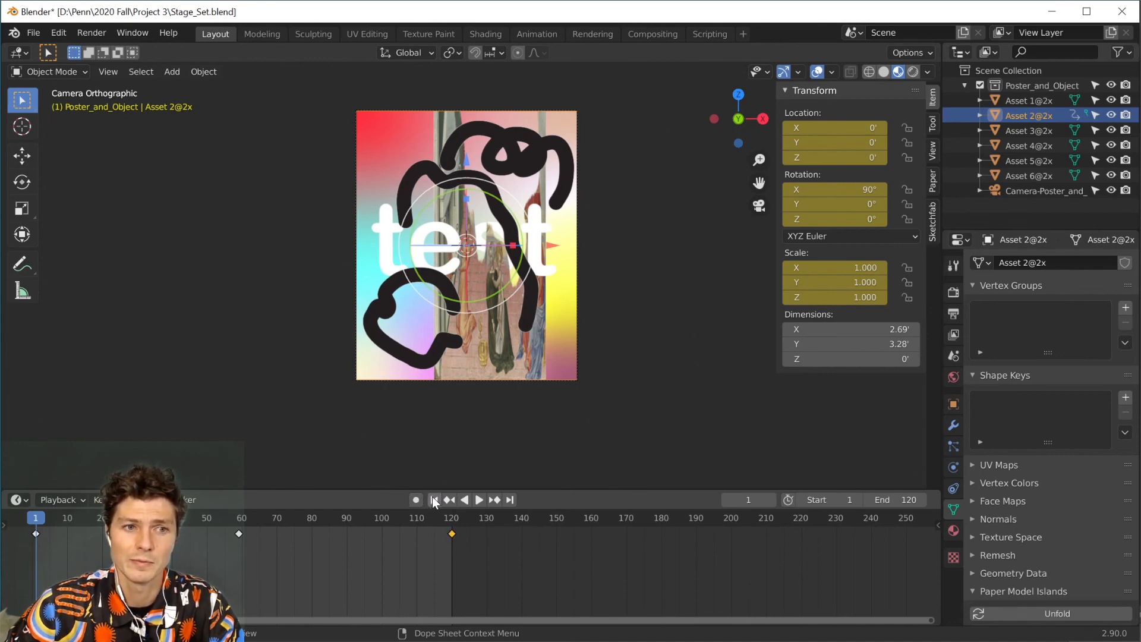
{"action": "left_click", "coordinate": [476, 499]}
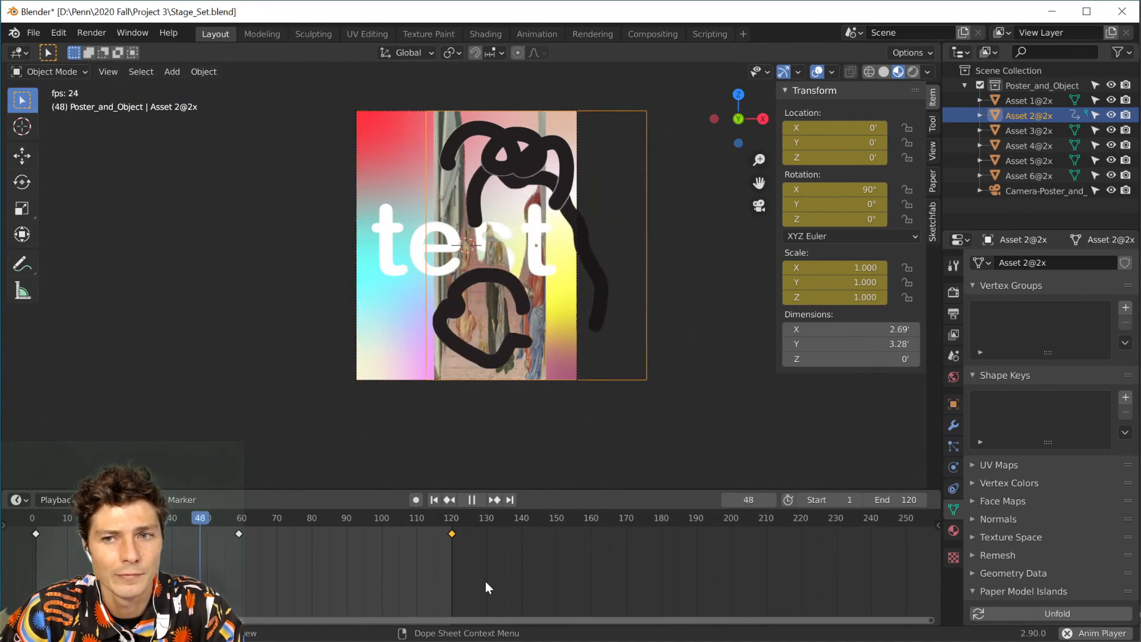
{"action": "key", "text": "space"}
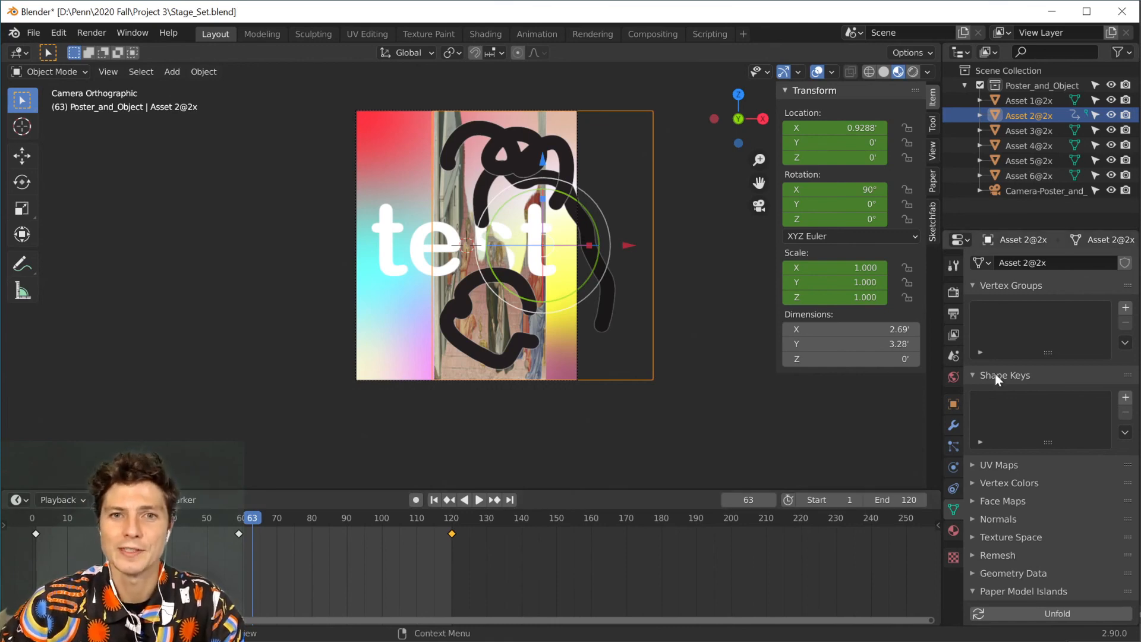
- Open the Sketchfab add-on's login and model import options
{"action": "left_click", "coordinate": [933, 229]}
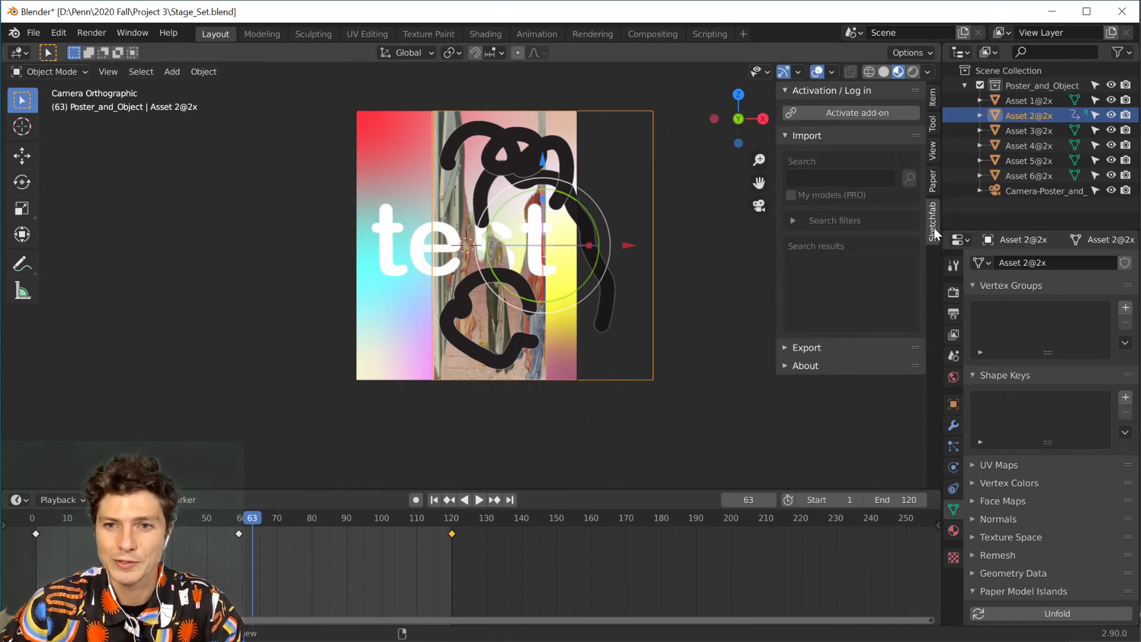